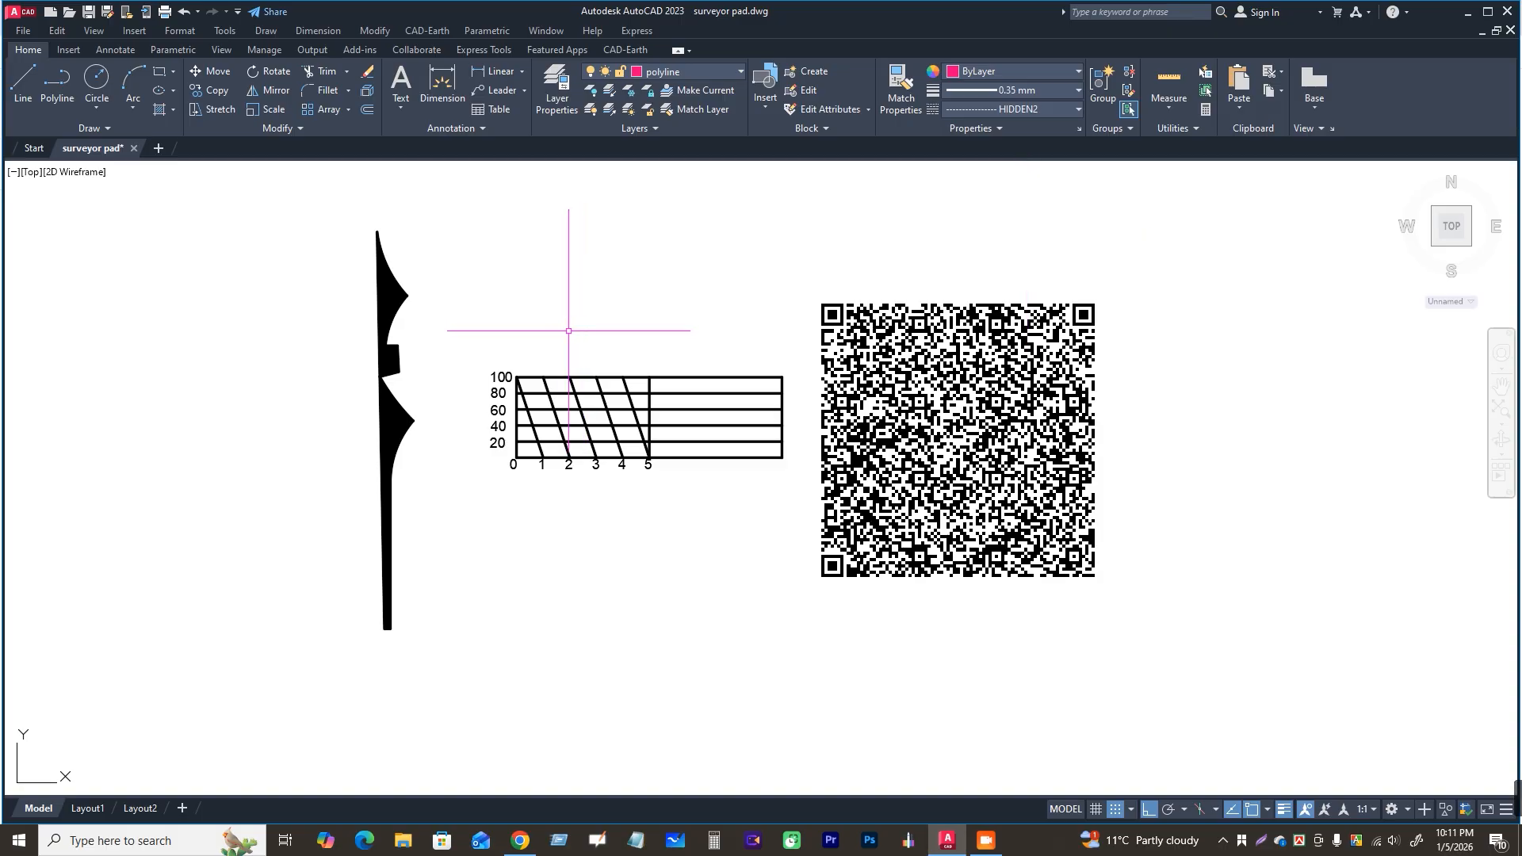
scroll(560, 330, down, 2)
scroll(1012, 340, up, 2)
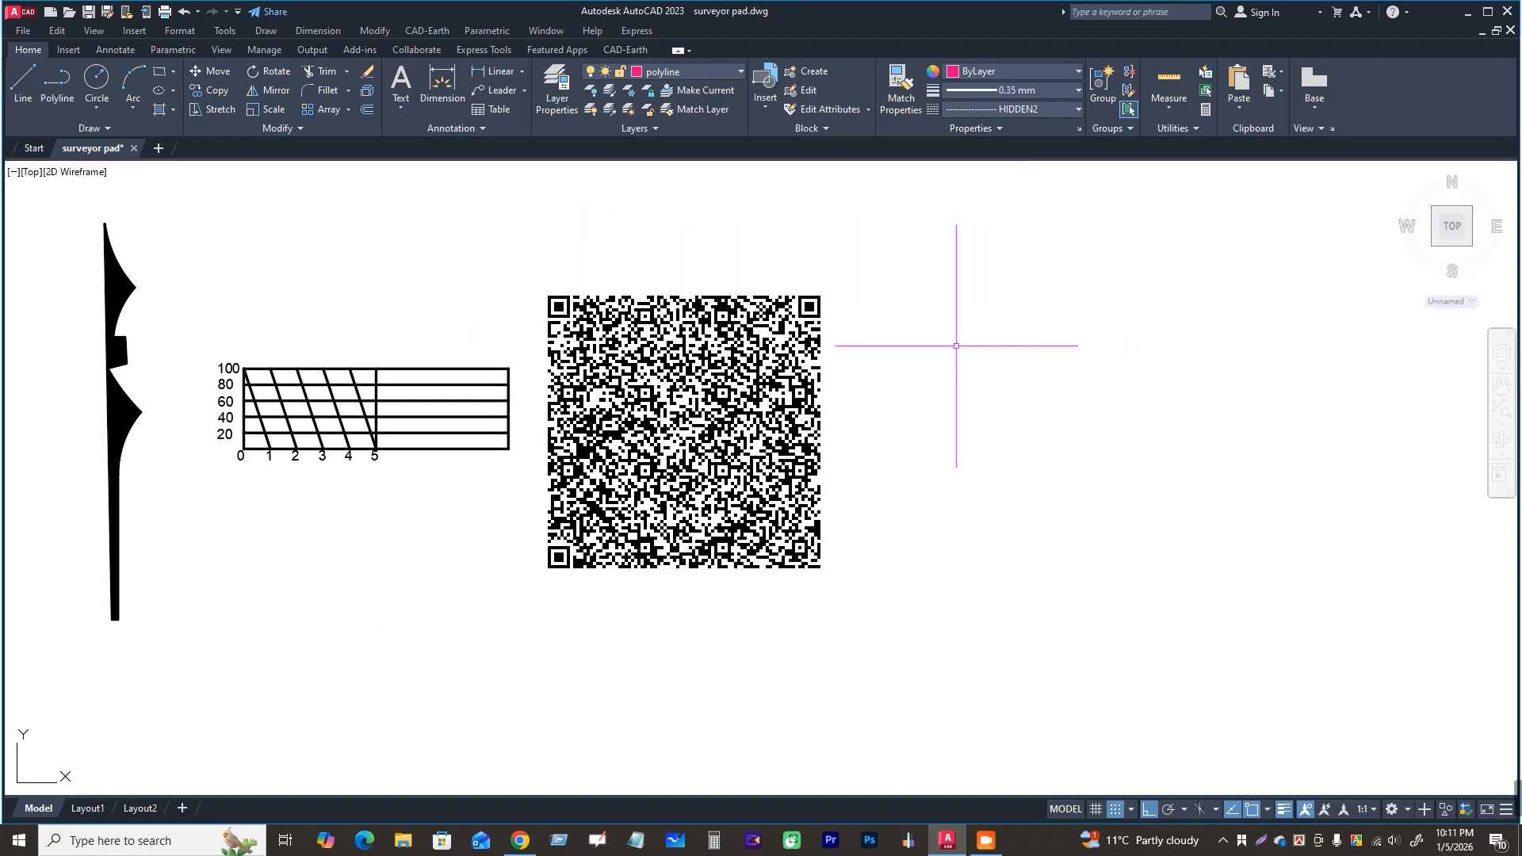
scroll(955, 340, down, 3)
scroll(1134, 349, up, 3)
scroll(1133, 348, up, 2)
middle_drag(1126, 348, 438, 364)
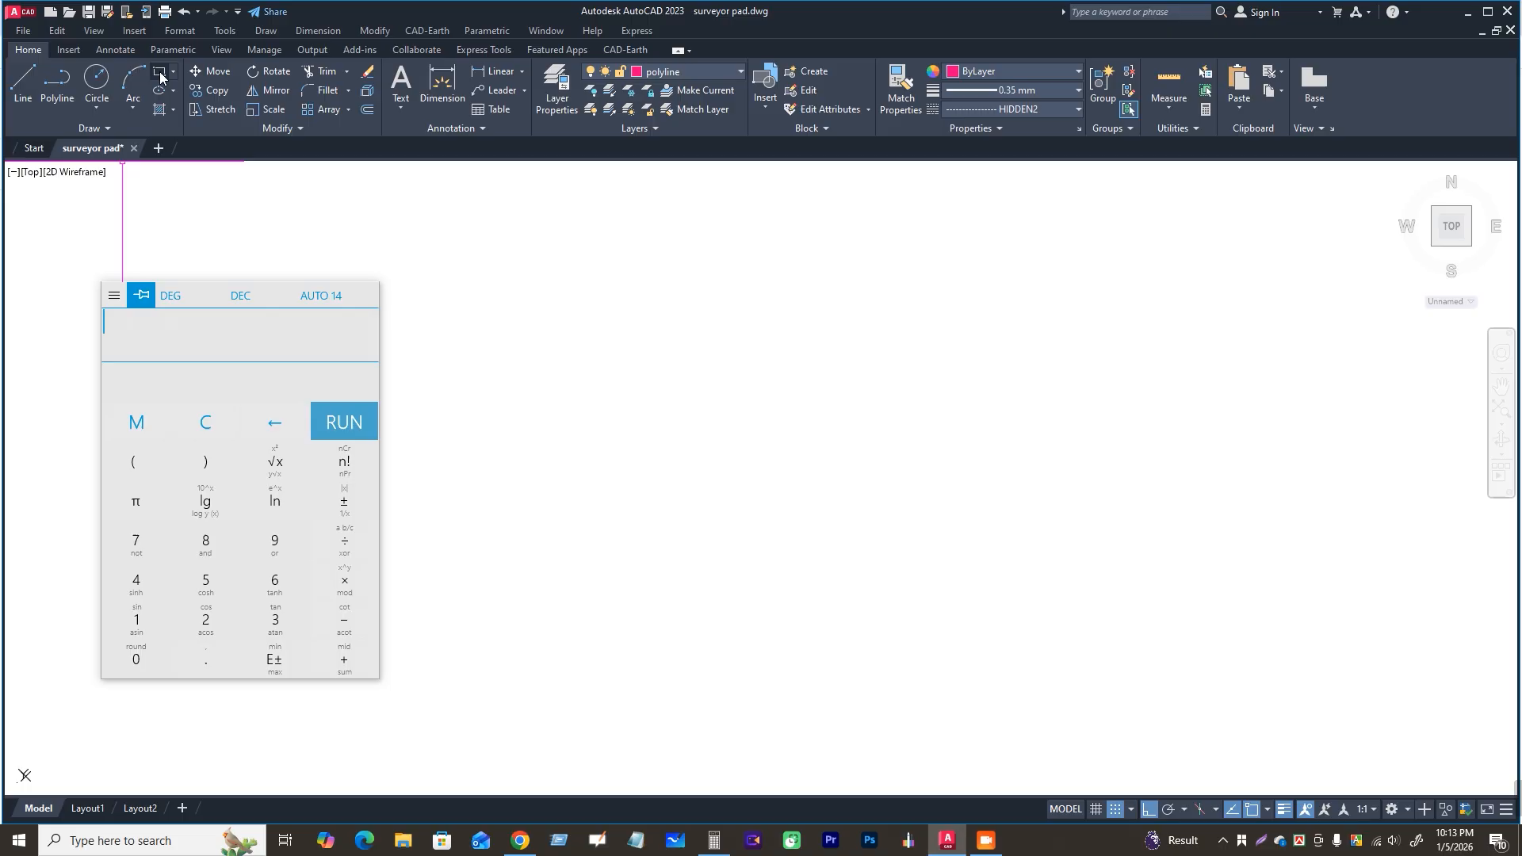
Step: Start a rectangle in the empty drawing area and set its width to 8'-3", working out 8 × 12 + 3 in the calculator
click(160, 75)
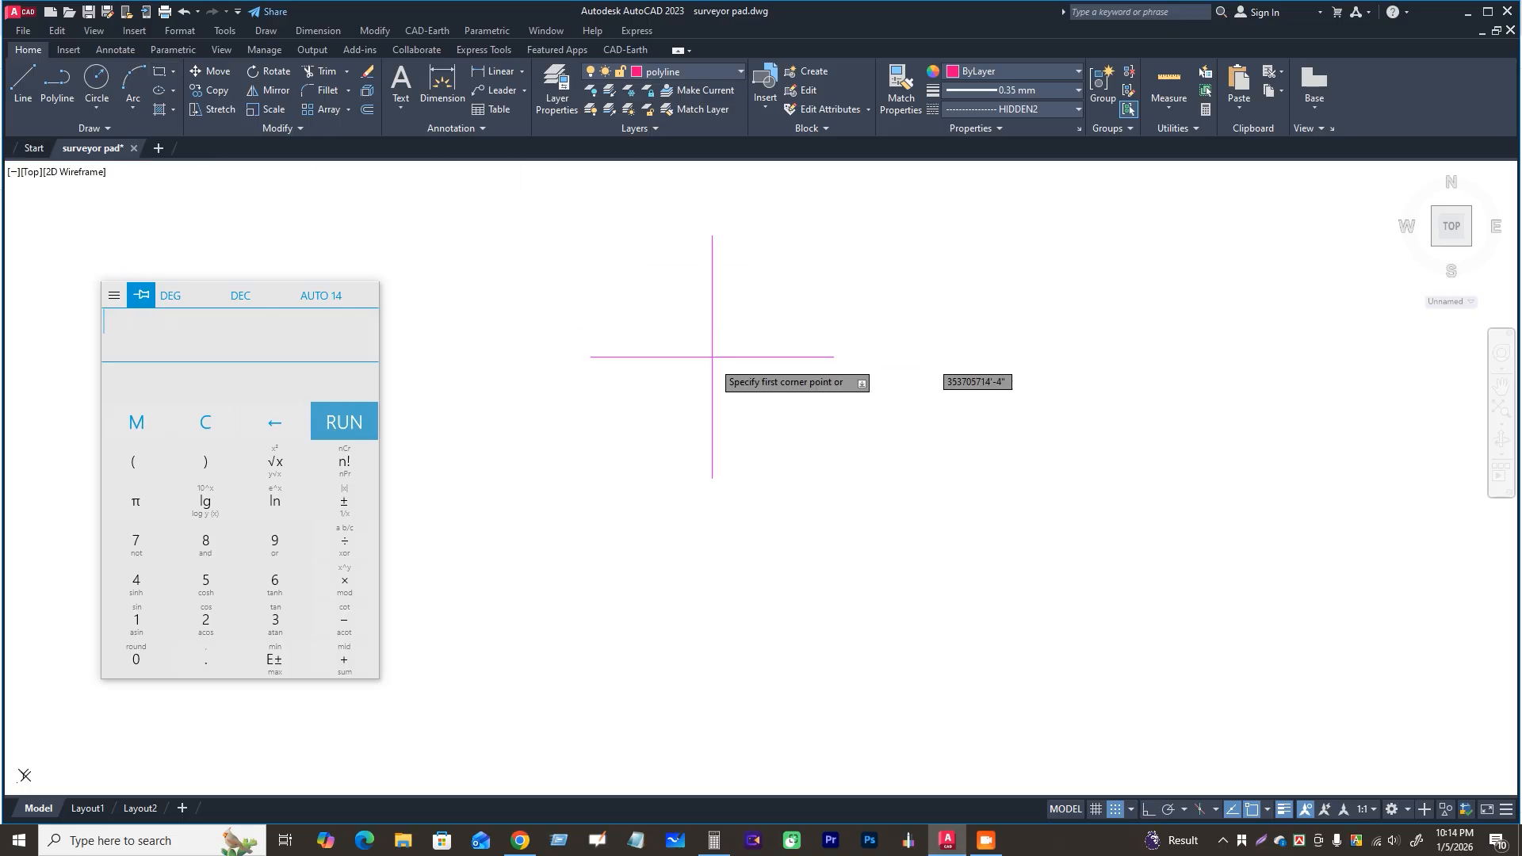
click(546, 272)
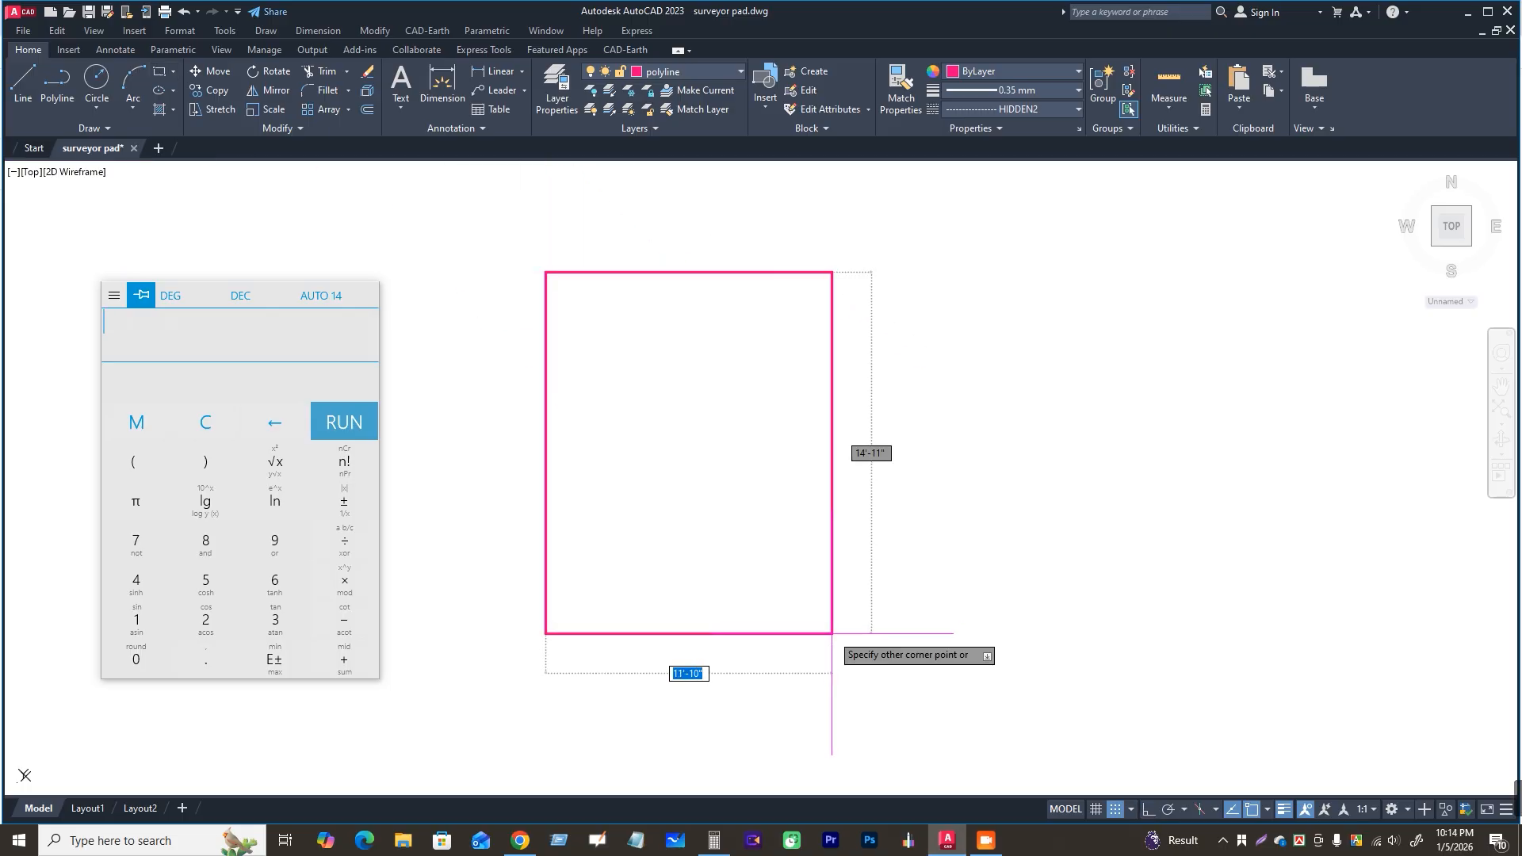
click(205, 540)
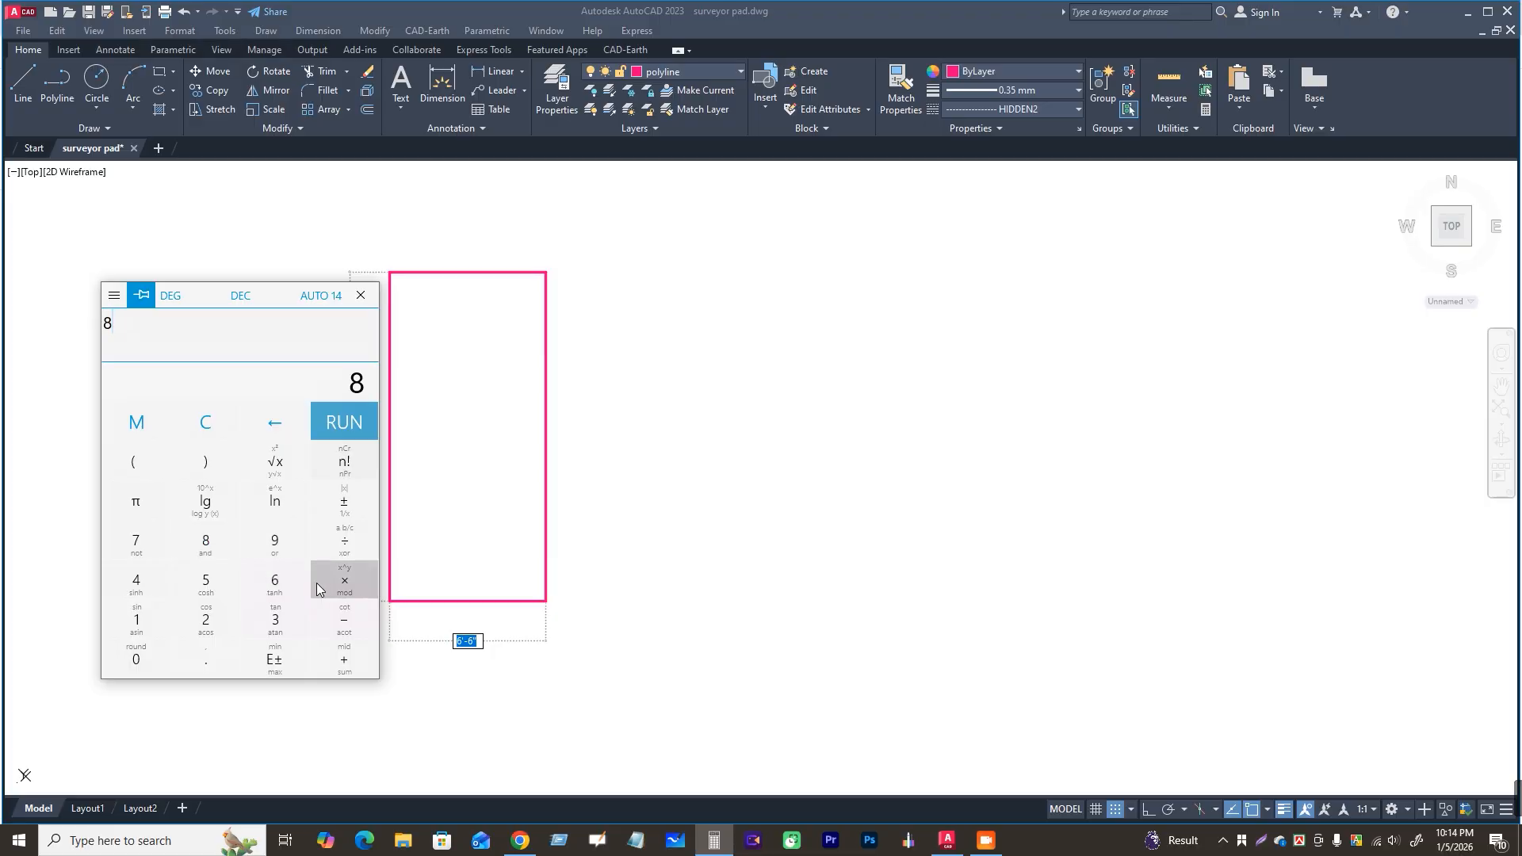
click(344, 580)
click(136, 619)
click(215, 617)
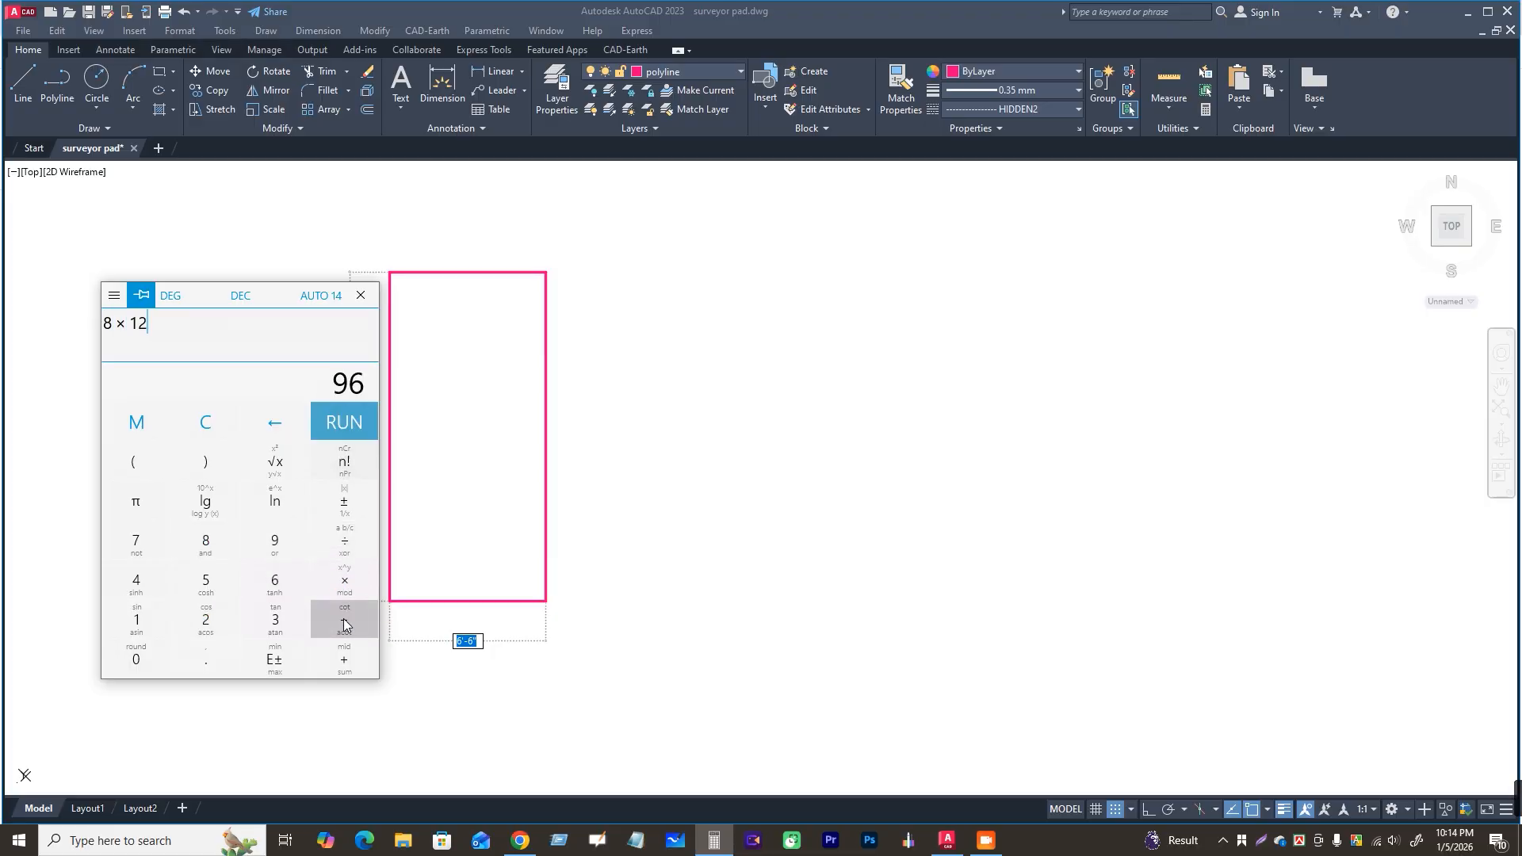
click(338, 669)
click(285, 613)
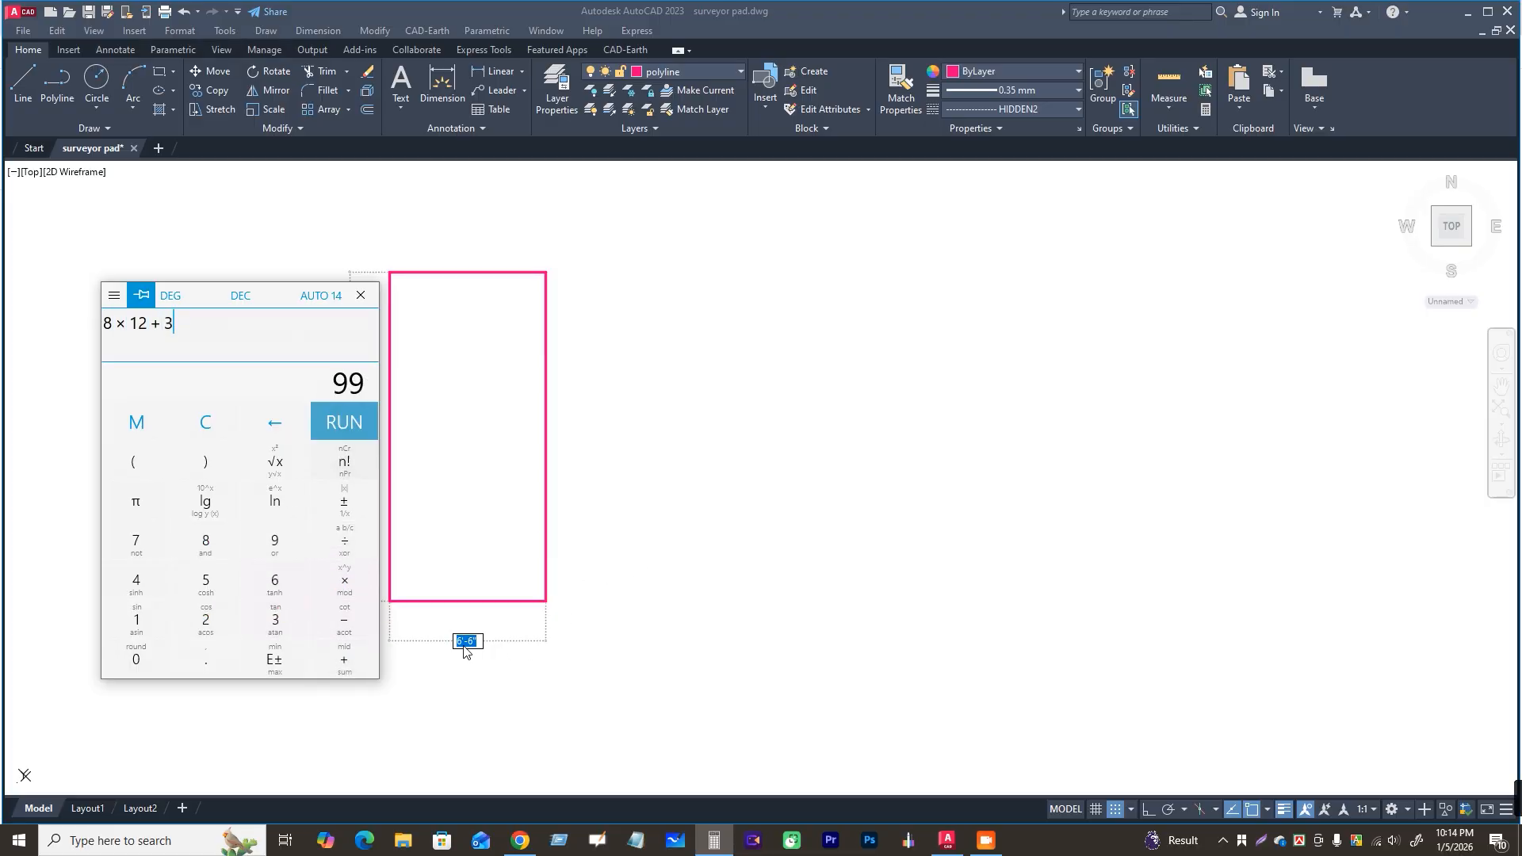
click(718, 646)
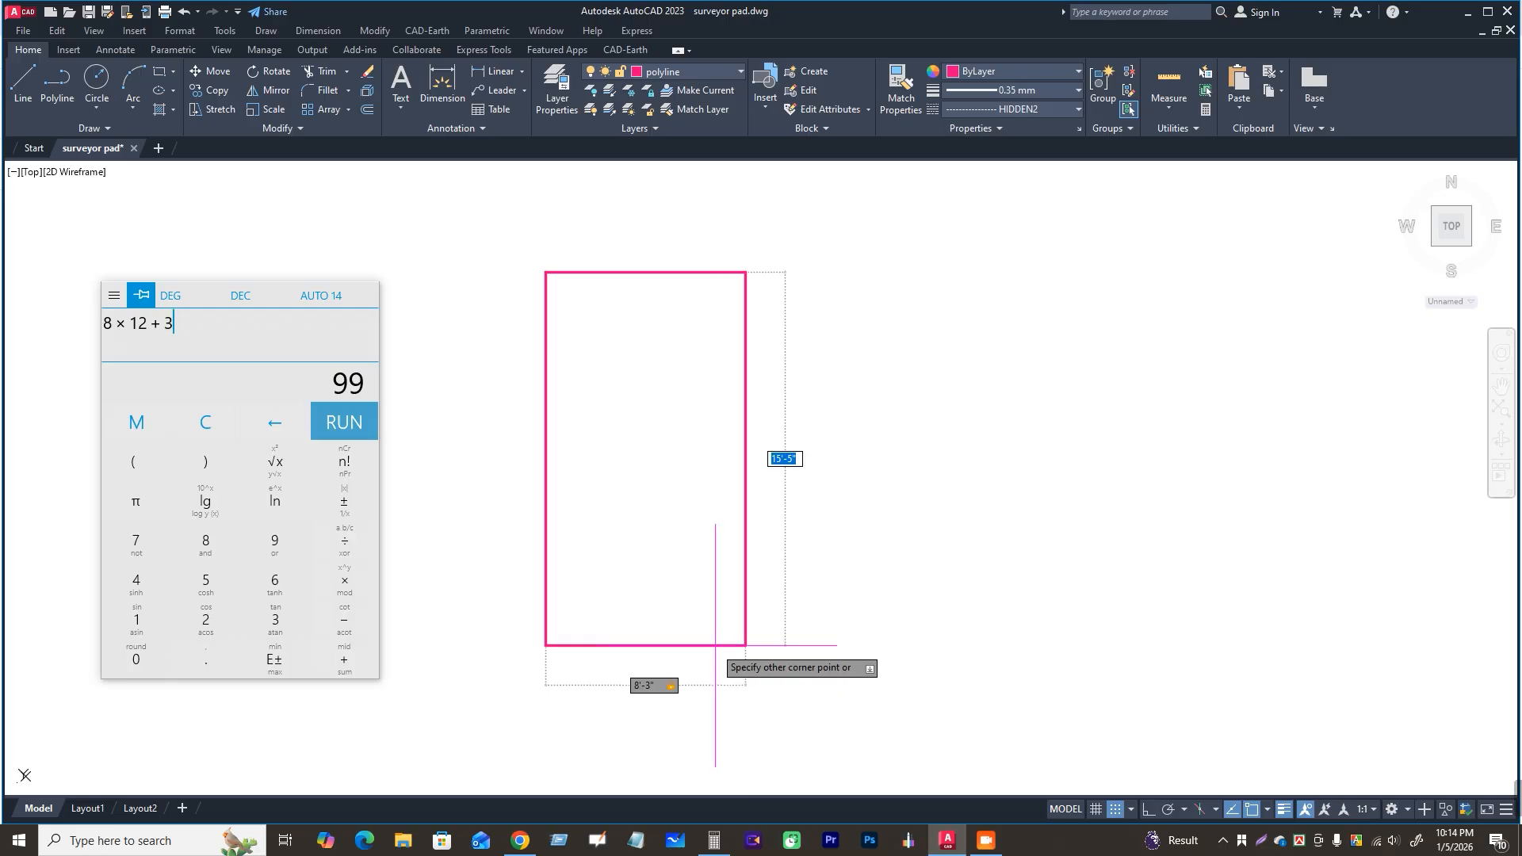
Step: Clear the calculator and work out 11 × 12 + 7 for the rectangle's height in inches
click(279, 425)
click(279, 425)
click(279, 425)
click(279, 425)
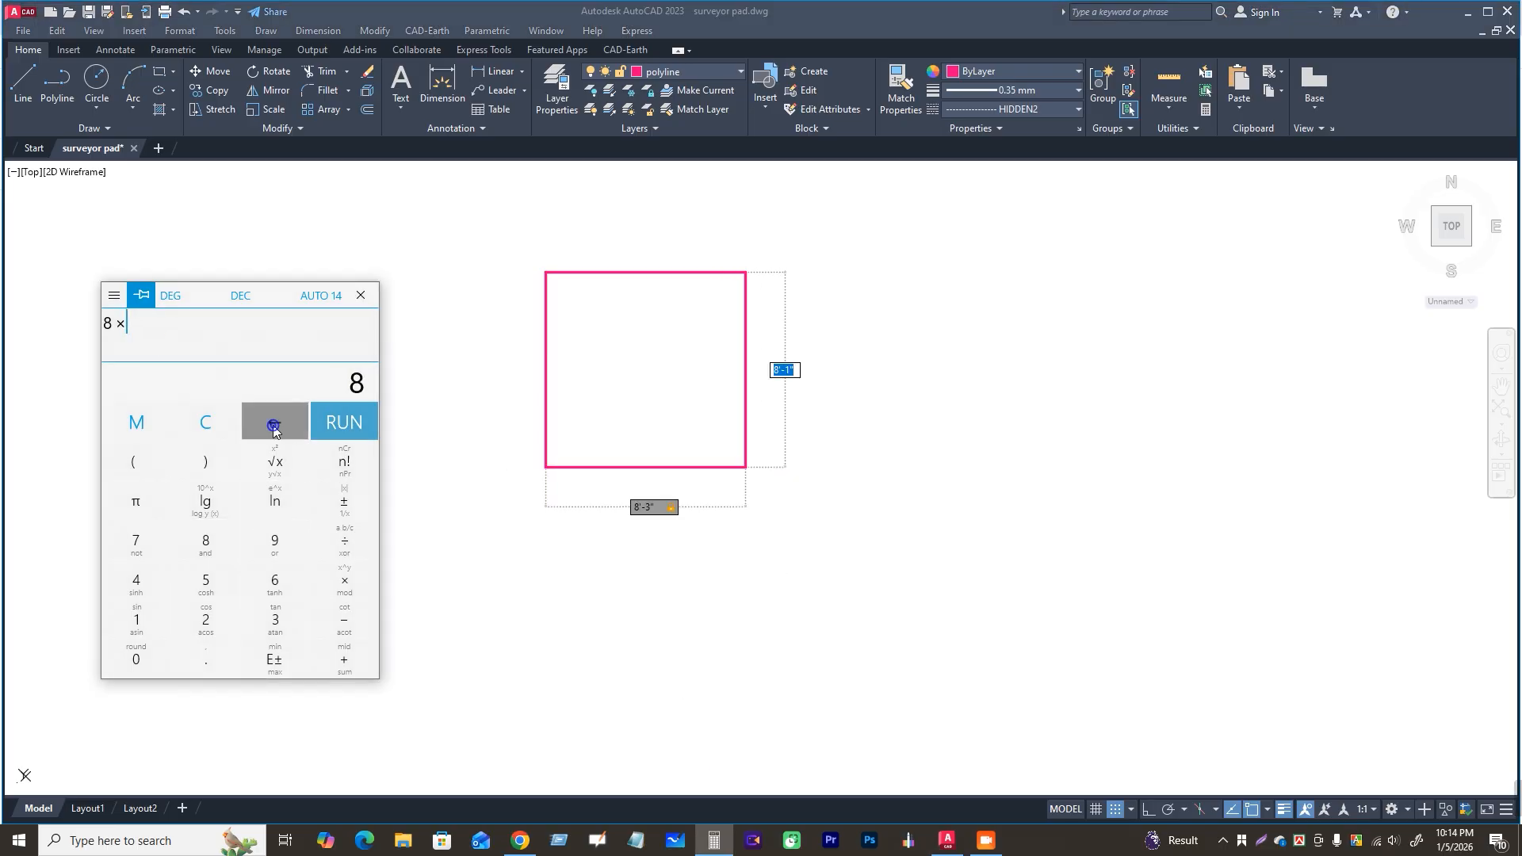
click(279, 425)
click(279, 425)
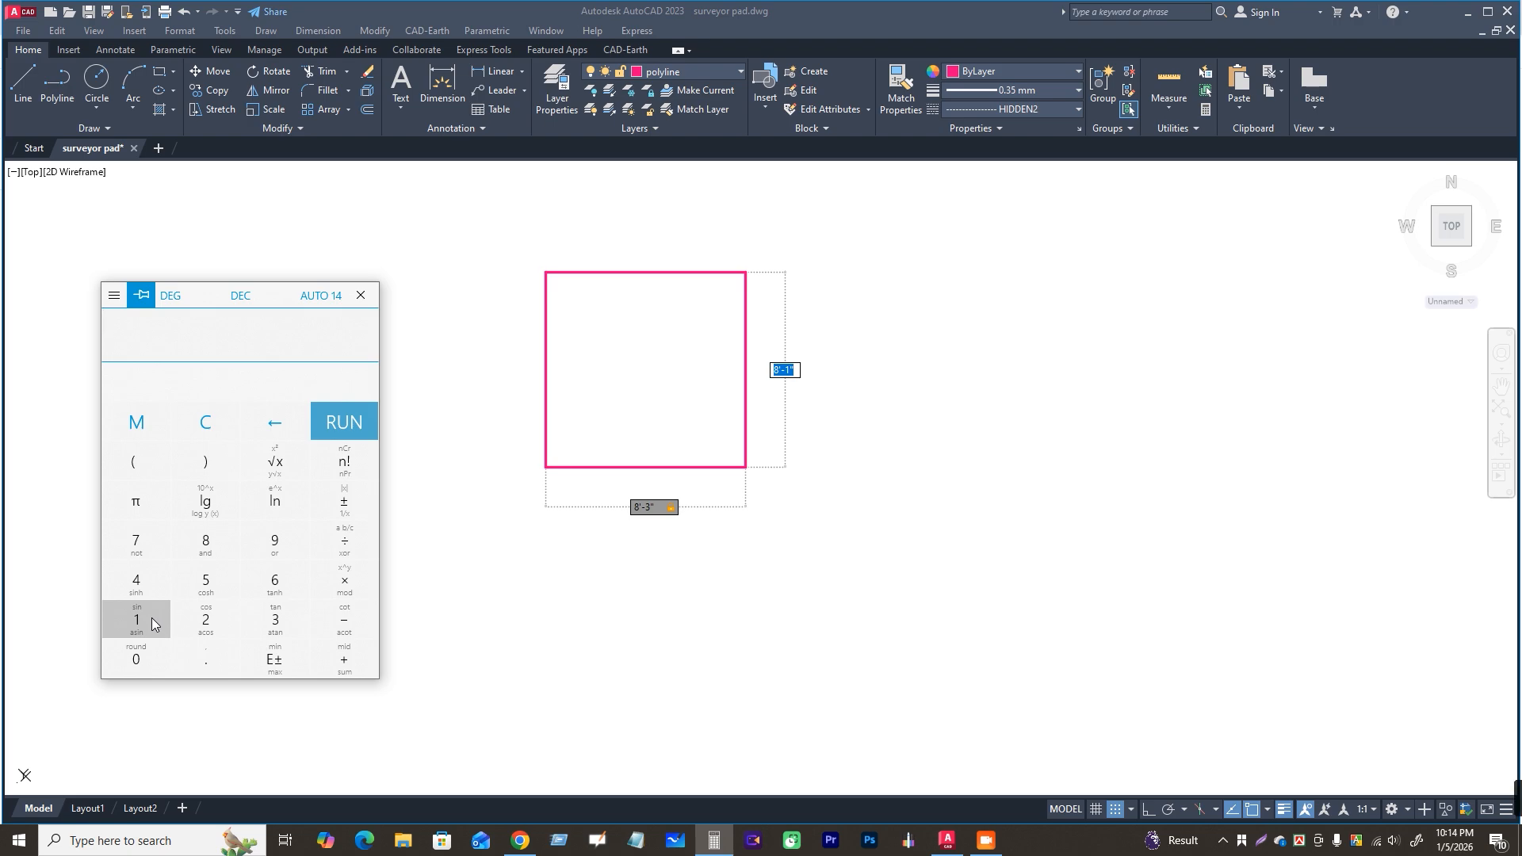
click(153, 624)
click(143, 621)
click(344, 581)
click(143, 621)
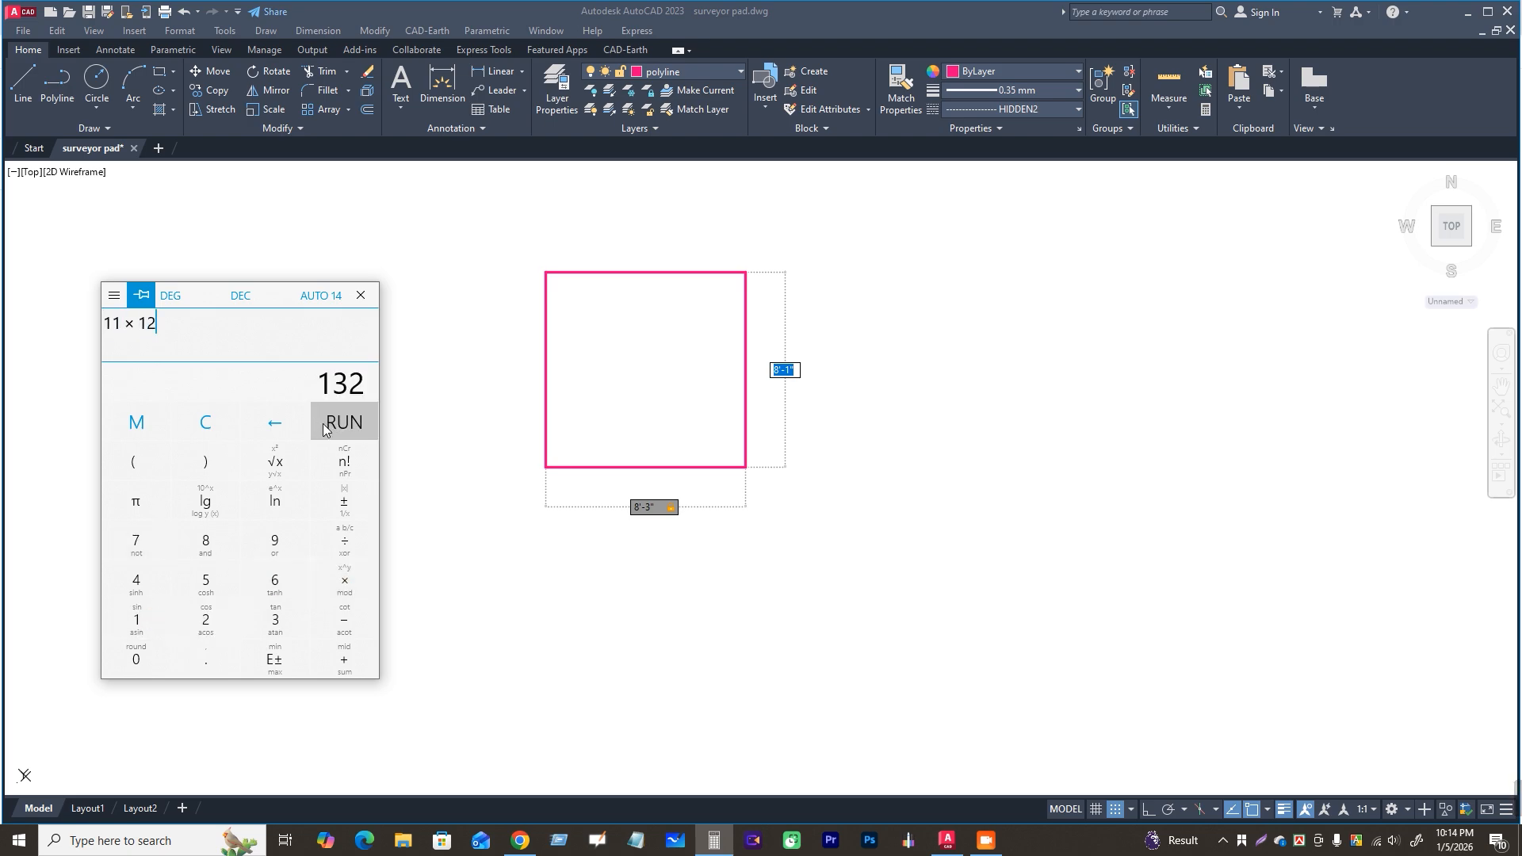
click(345, 658)
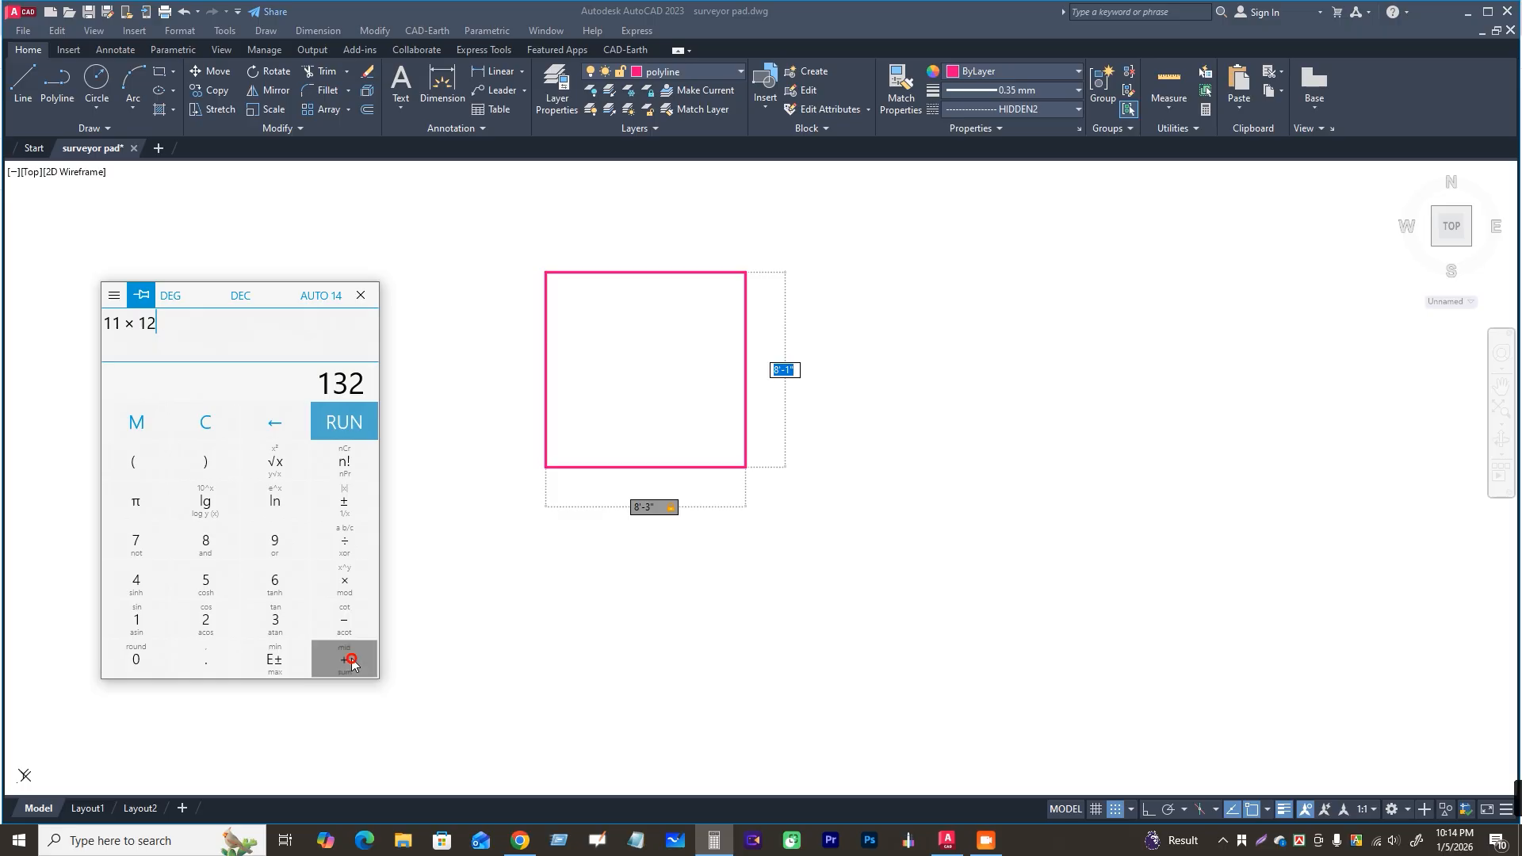
click(136, 544)
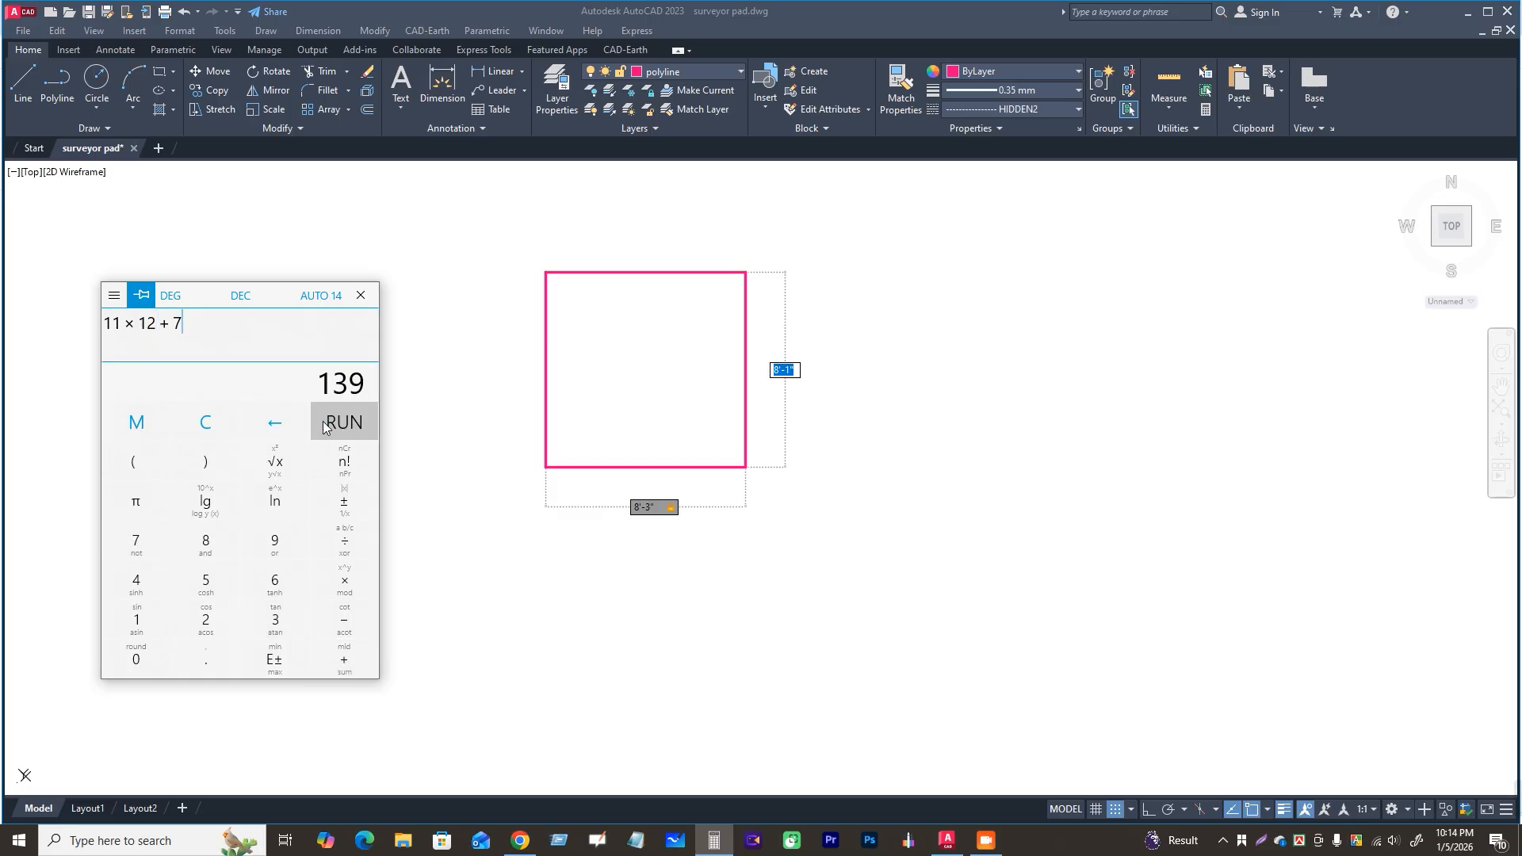
Step: Finish the rectangle with a height of 139" and close the calculator
click(788, 370)
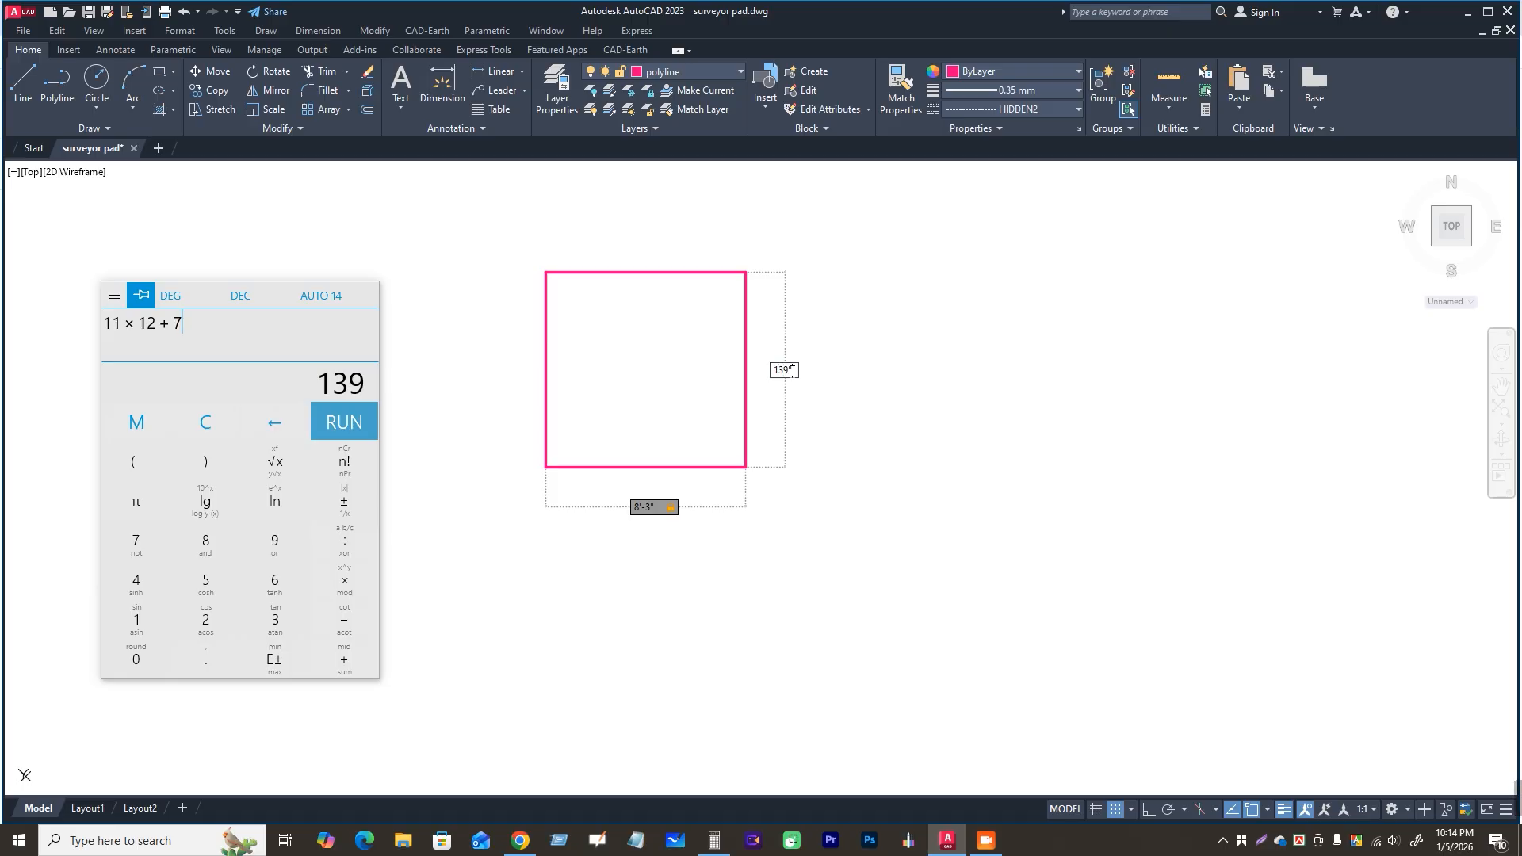
text(139")
key(Return)
scroll(469, 254, up, 2)
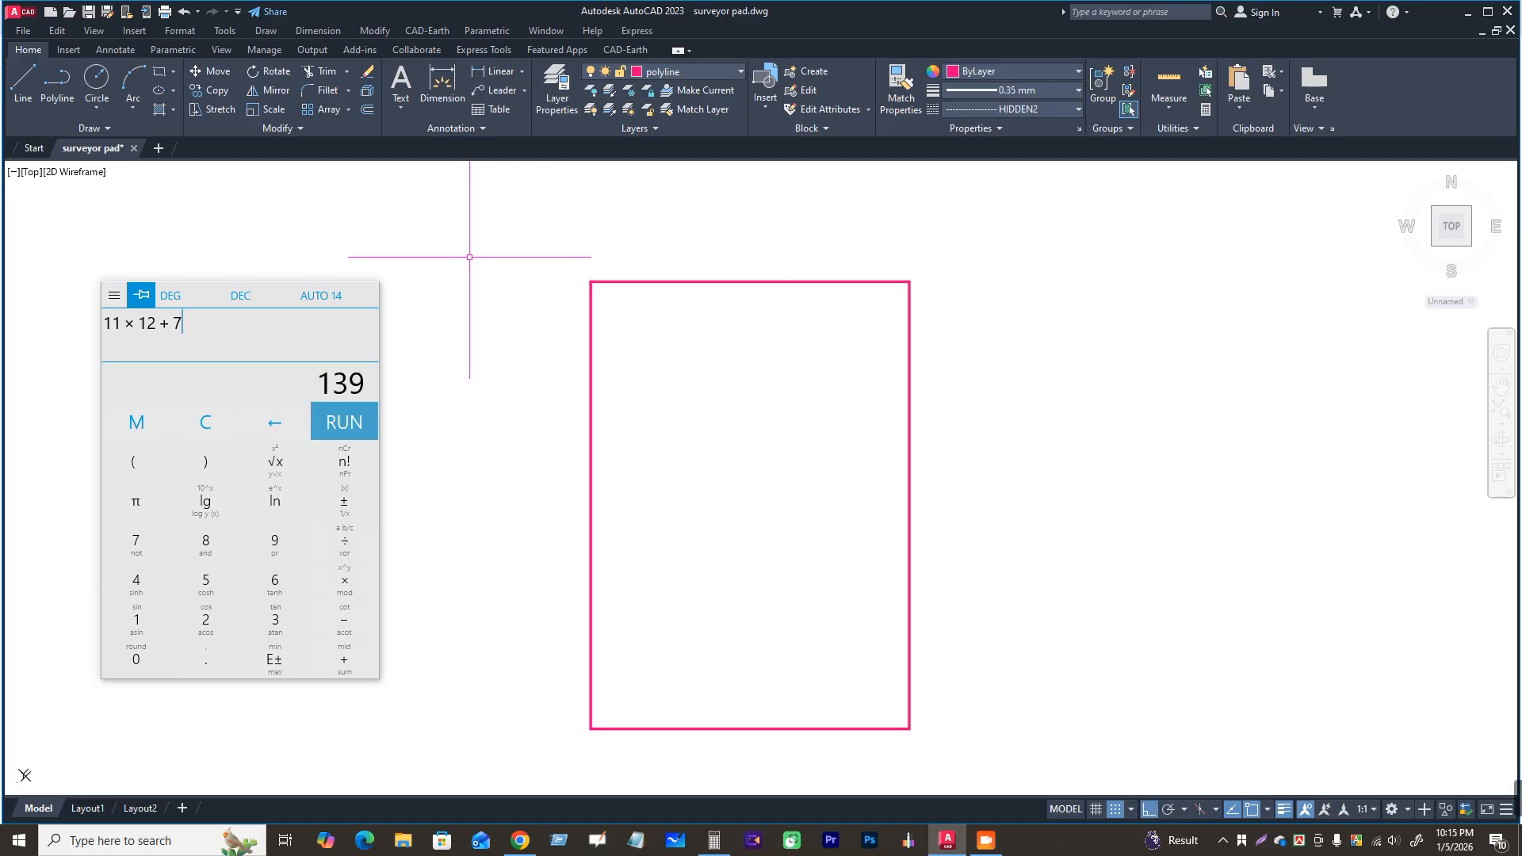
scroll(525, 626, up, 2)
scroll(547, 587, down, 2)
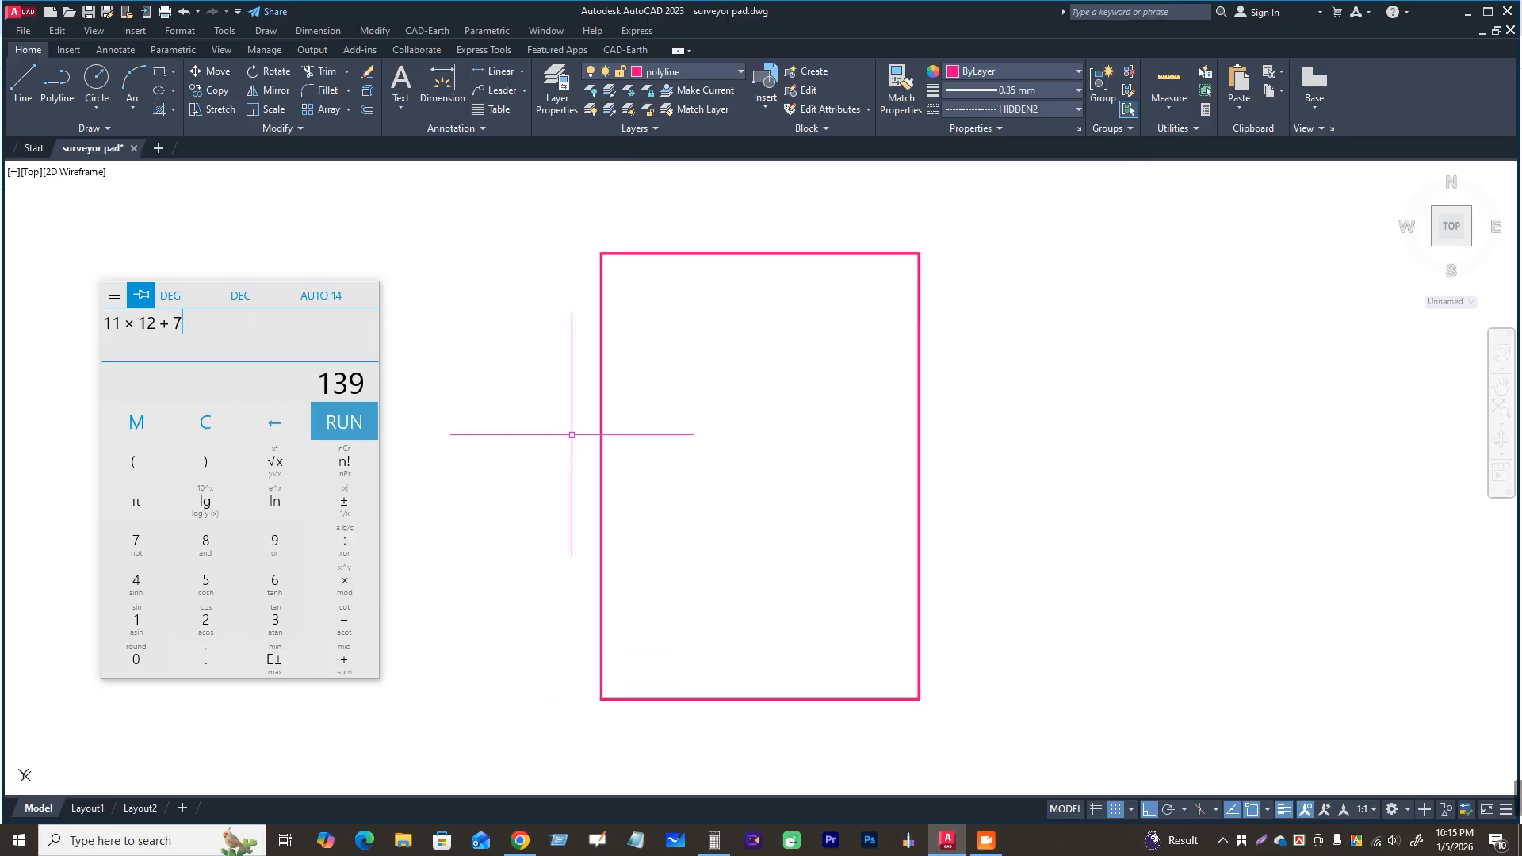
click(355, 299)
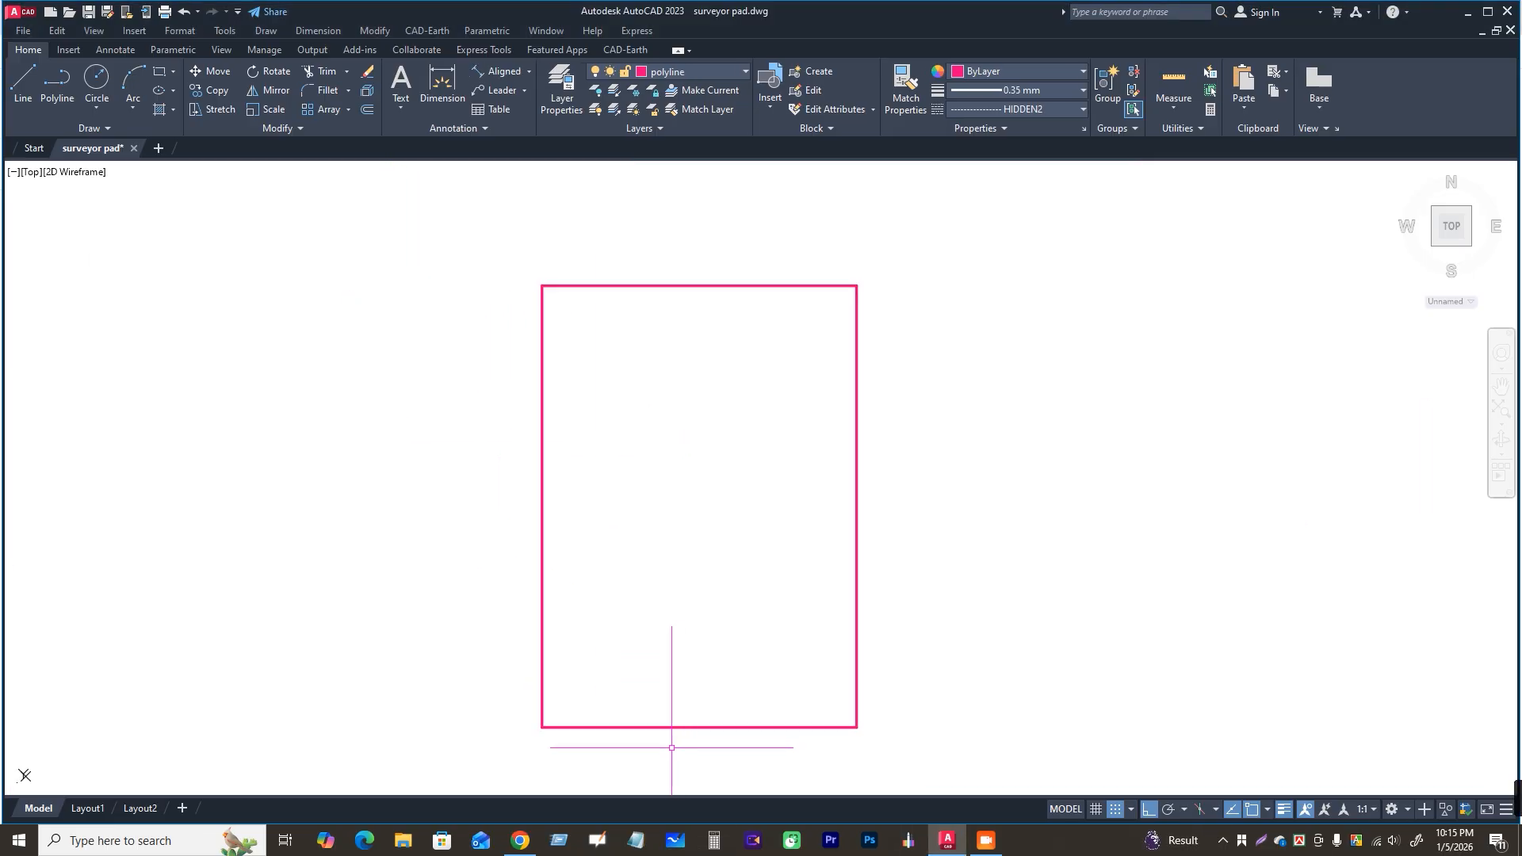
Step: Add aligned dimensions above the rectangle's top edge and outside its left edge
click(509, 77)
click(541, 286)
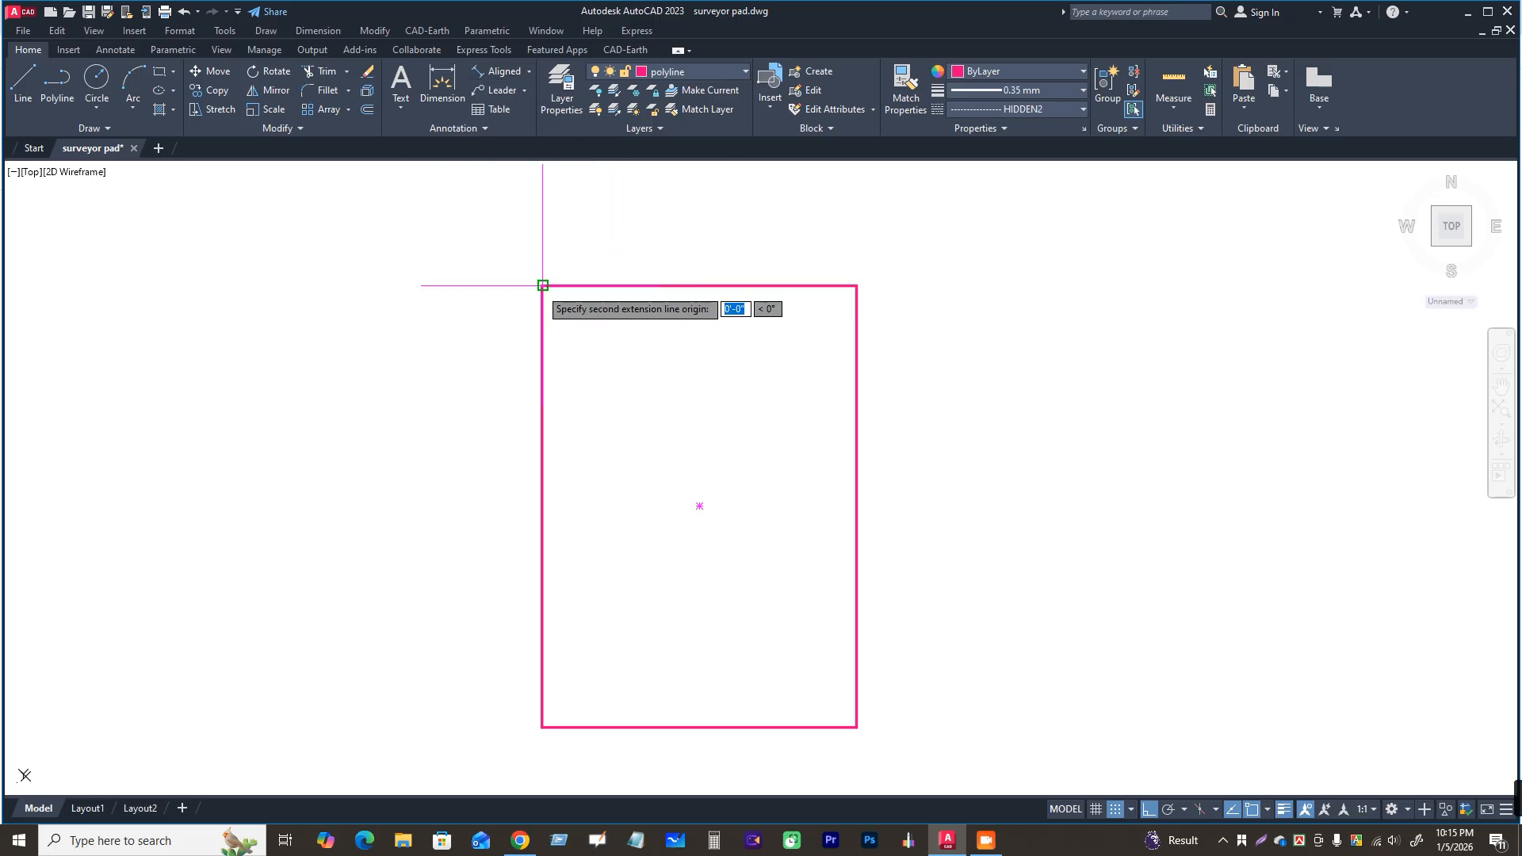
click(857, 285)
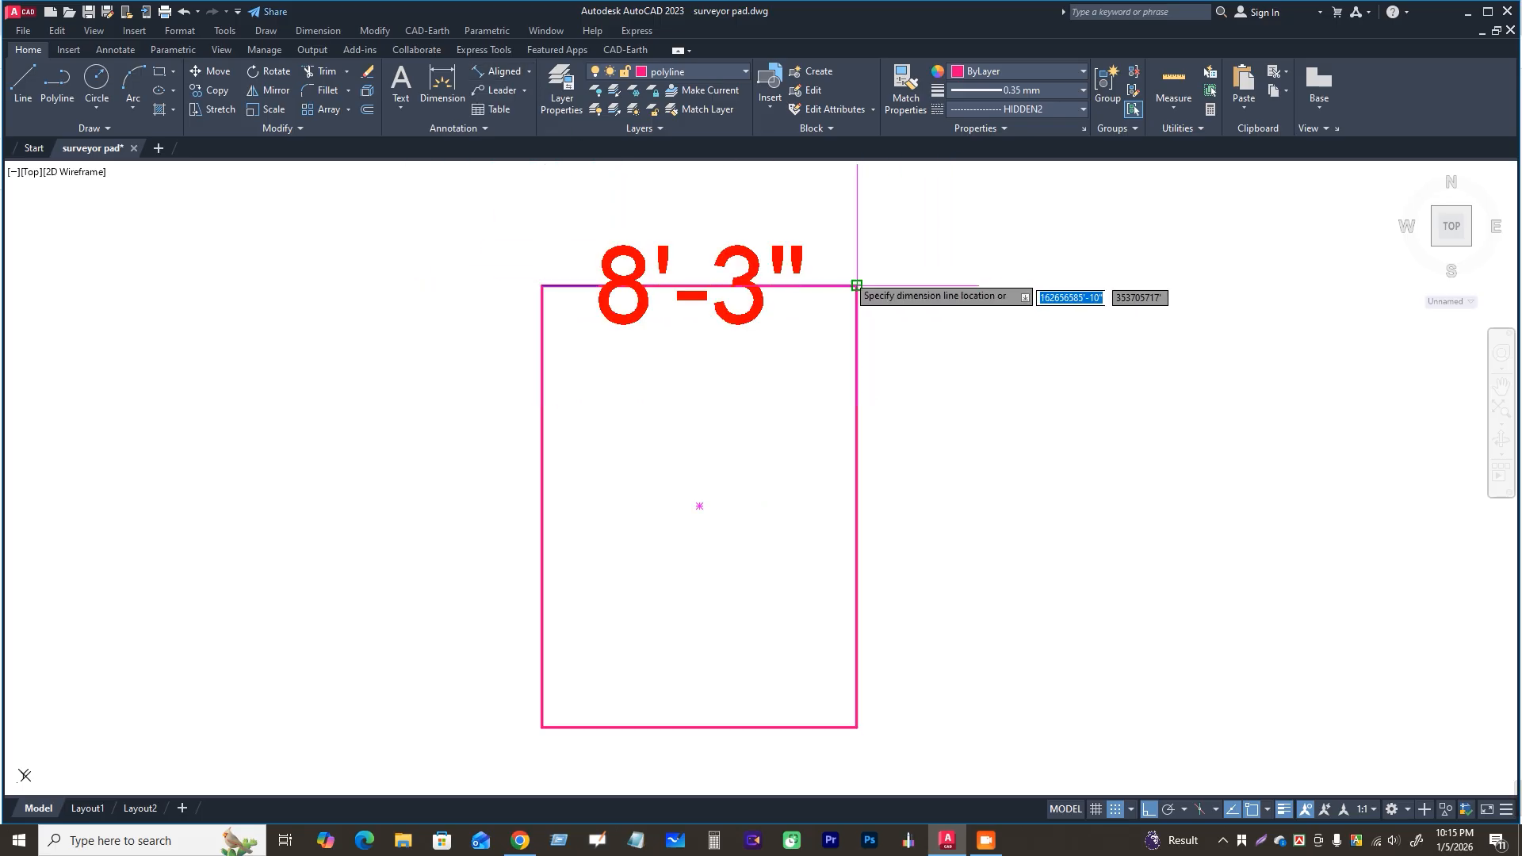
click(840, 216)
key(Return)
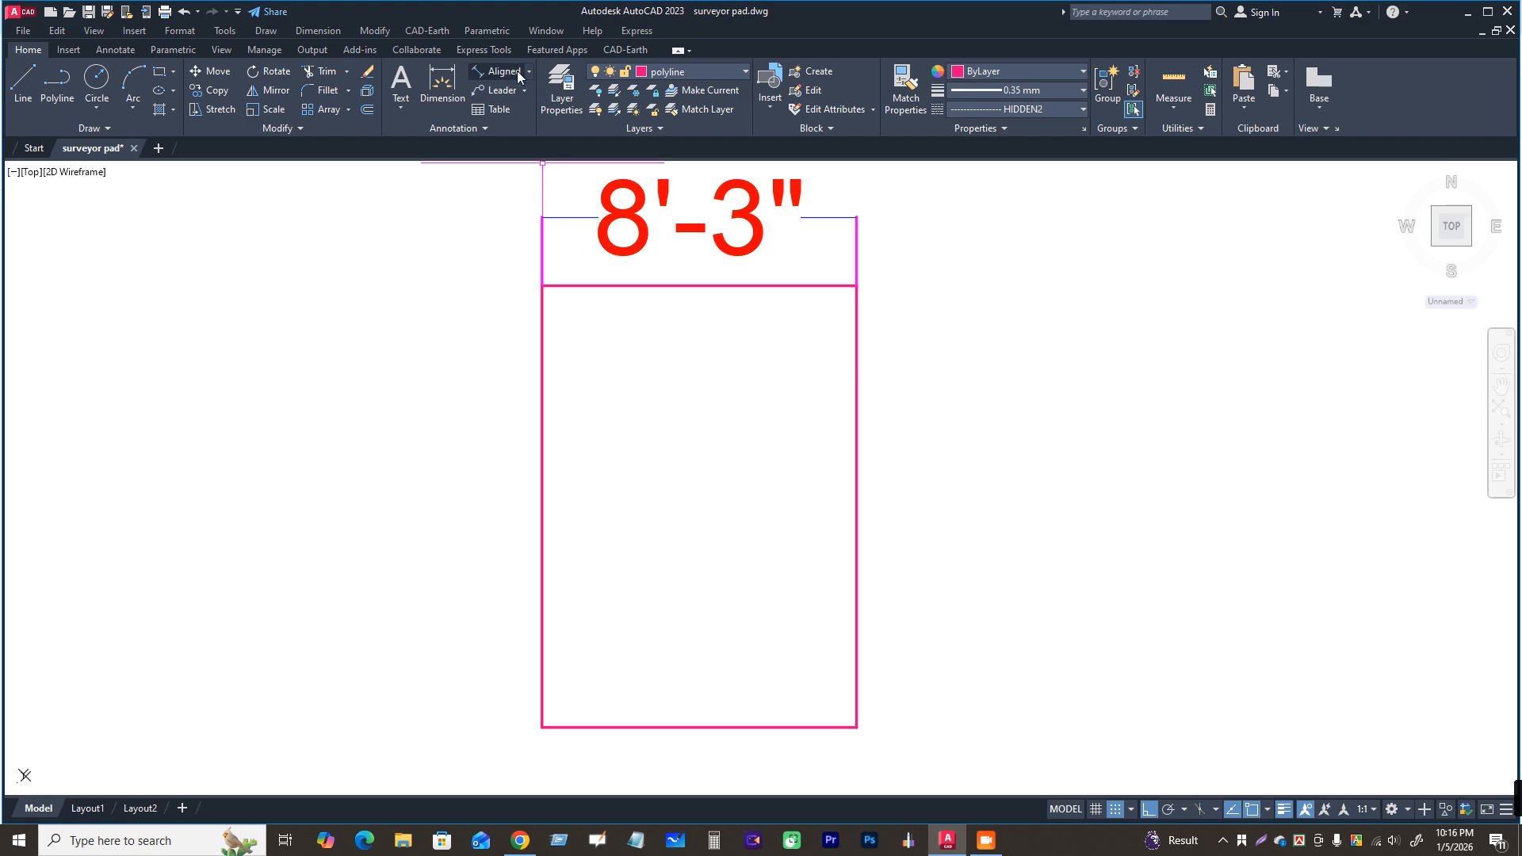
click(541, 286)
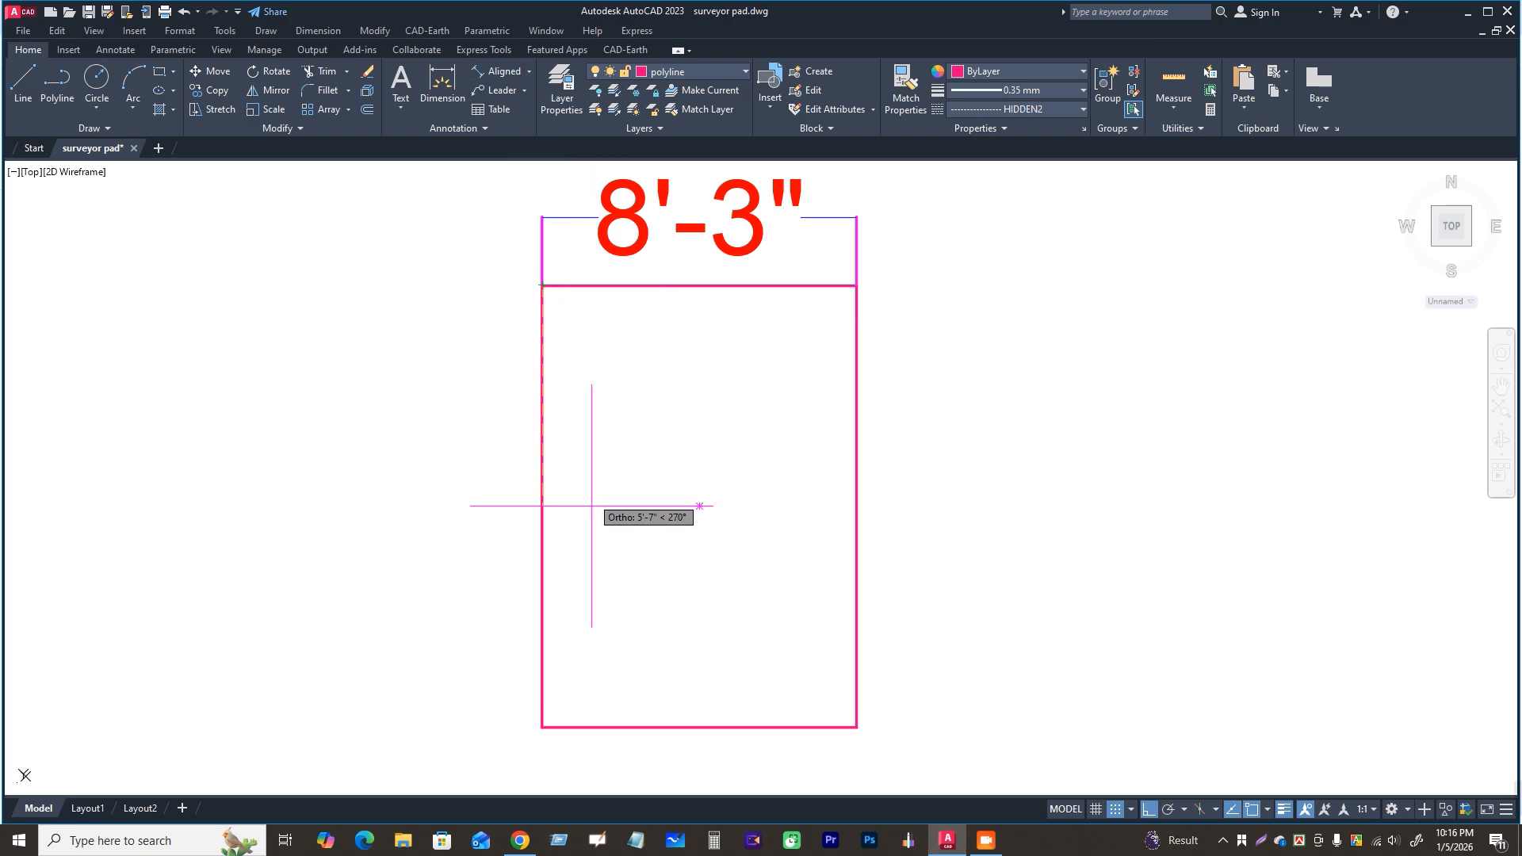
click(542, 727)
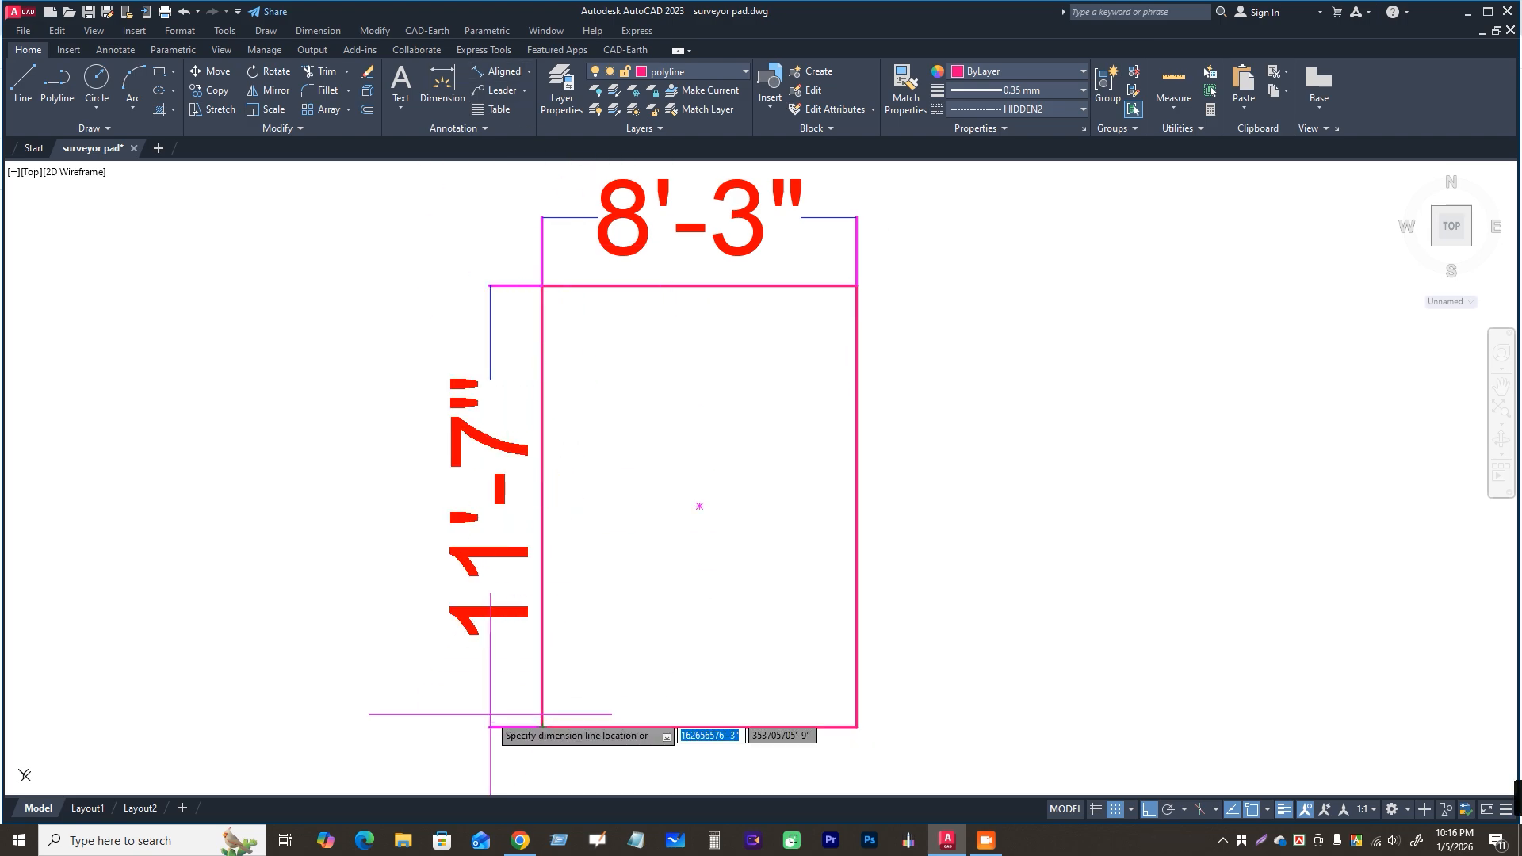
click(474, 711)
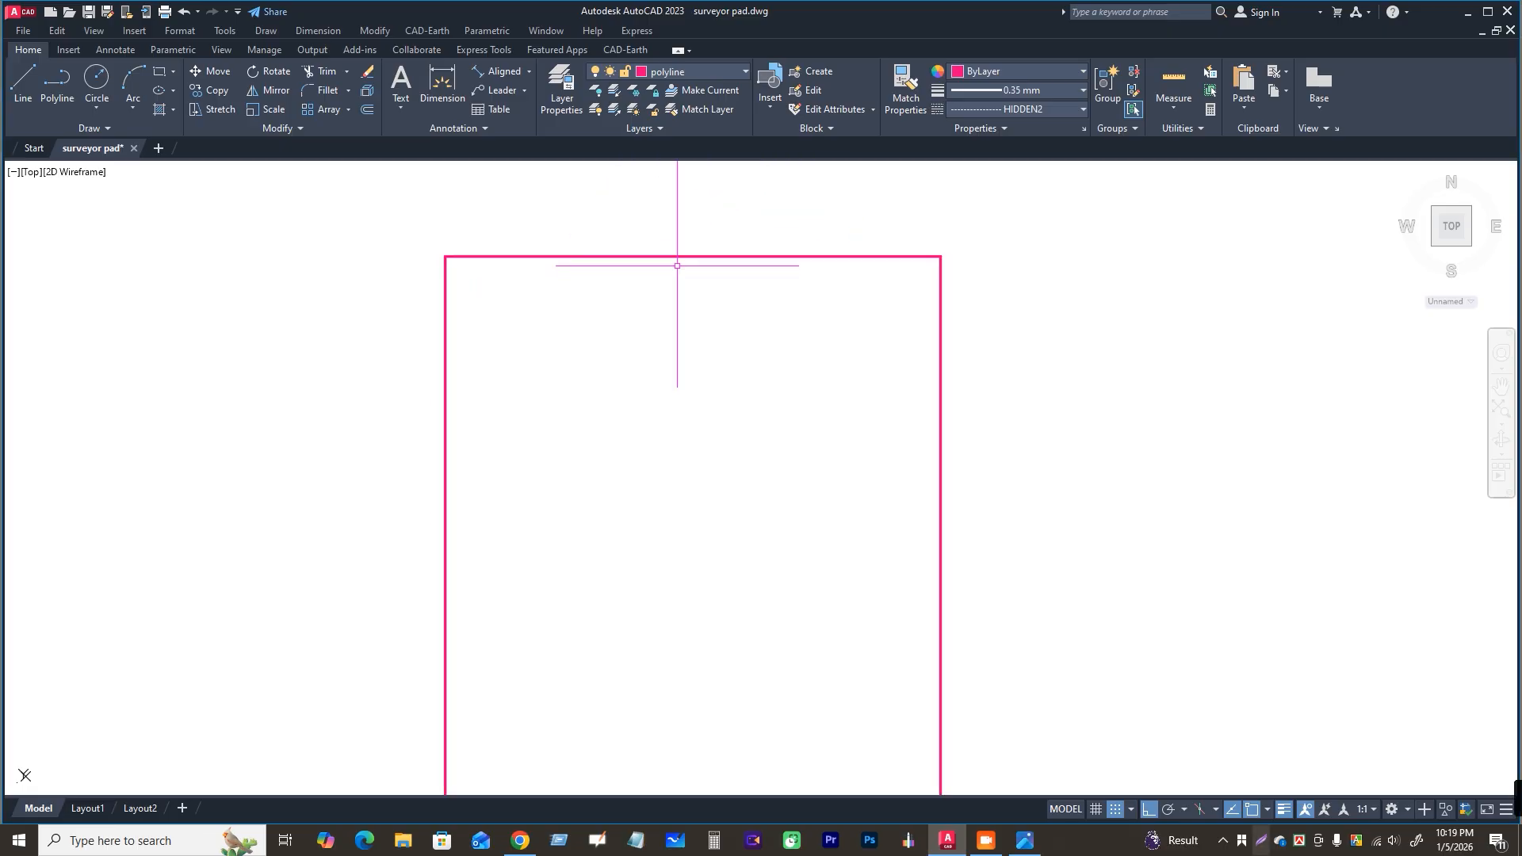
Step: Offset the rectangle inward by 1" to make a double border
click(679, 255)
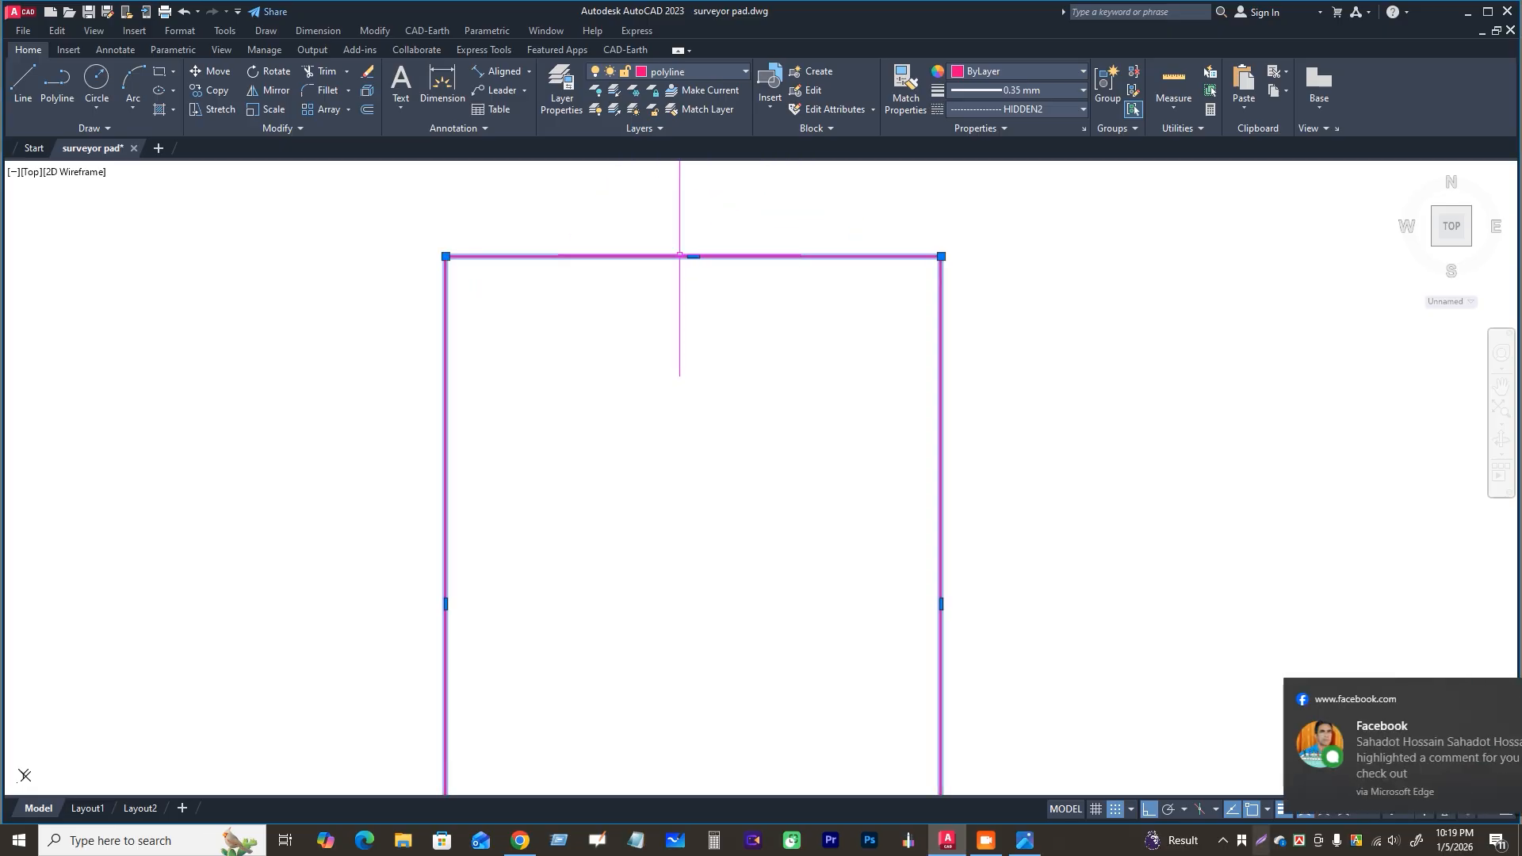
click(368, 110)
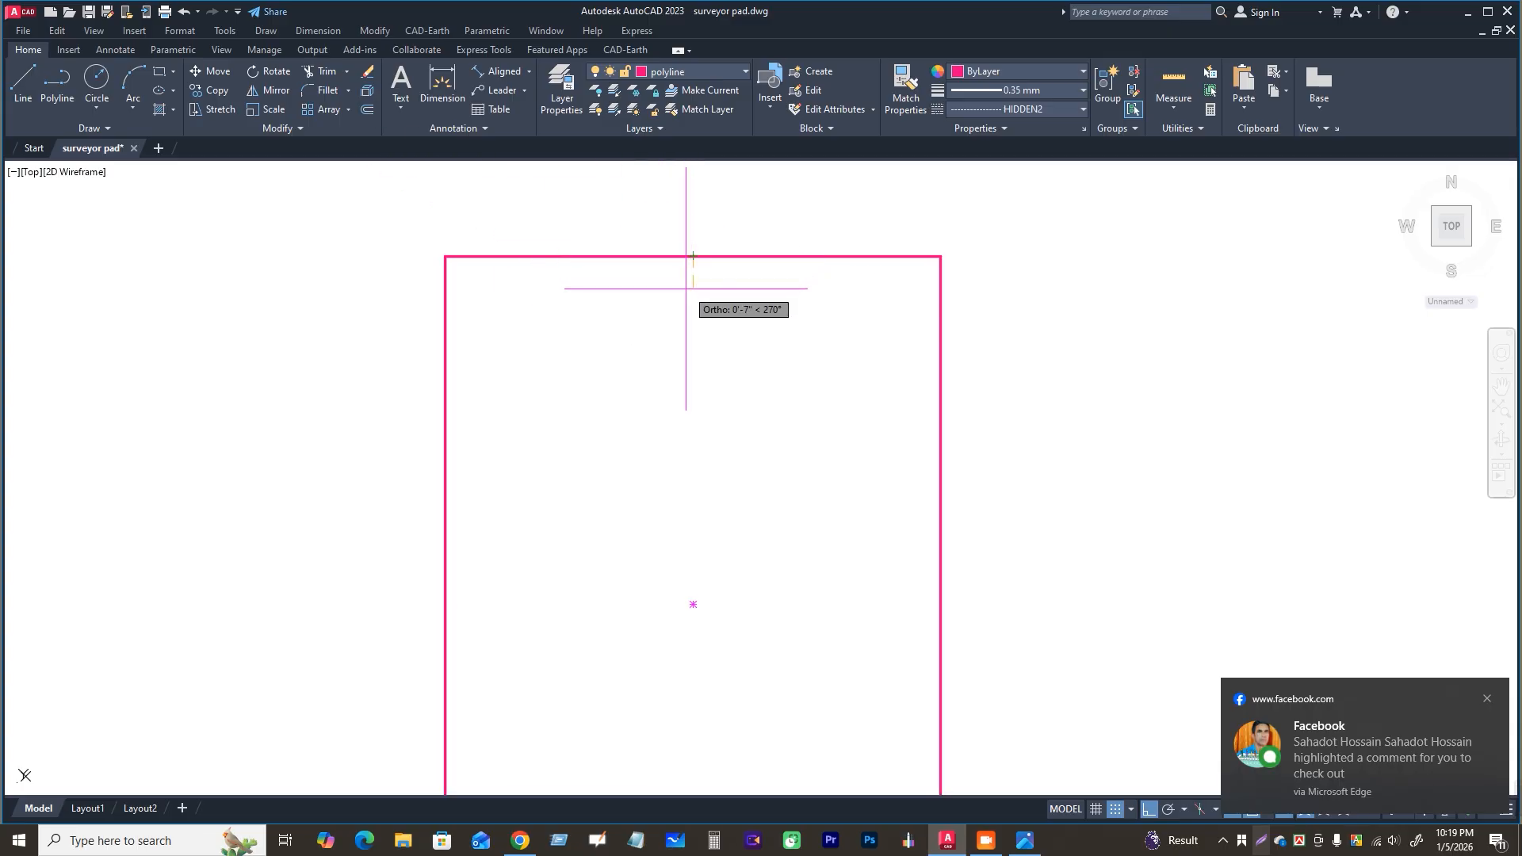
text(1)
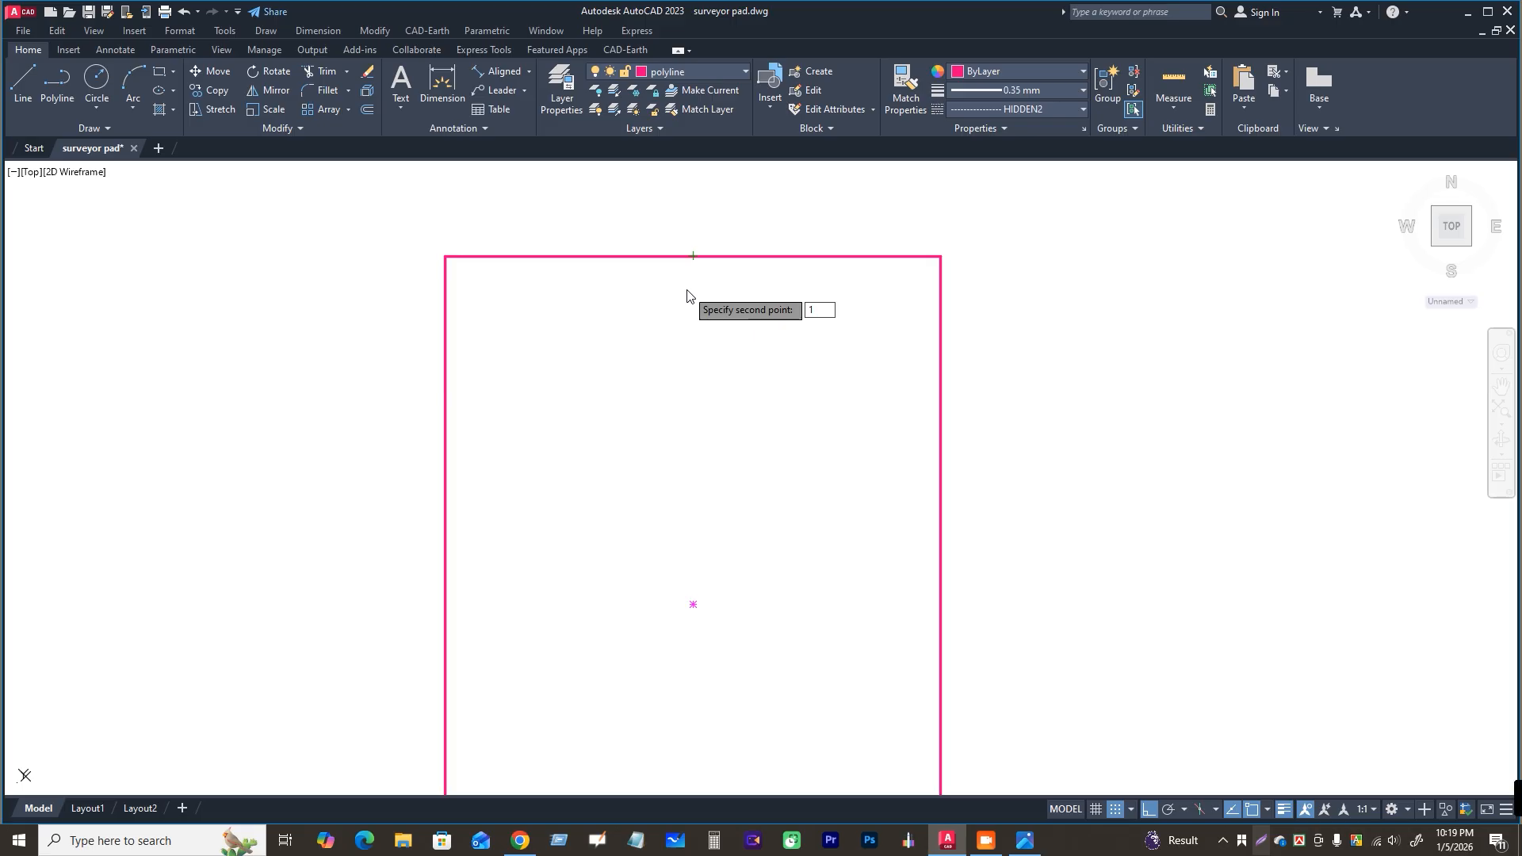
key(Return)
click(686, 257)
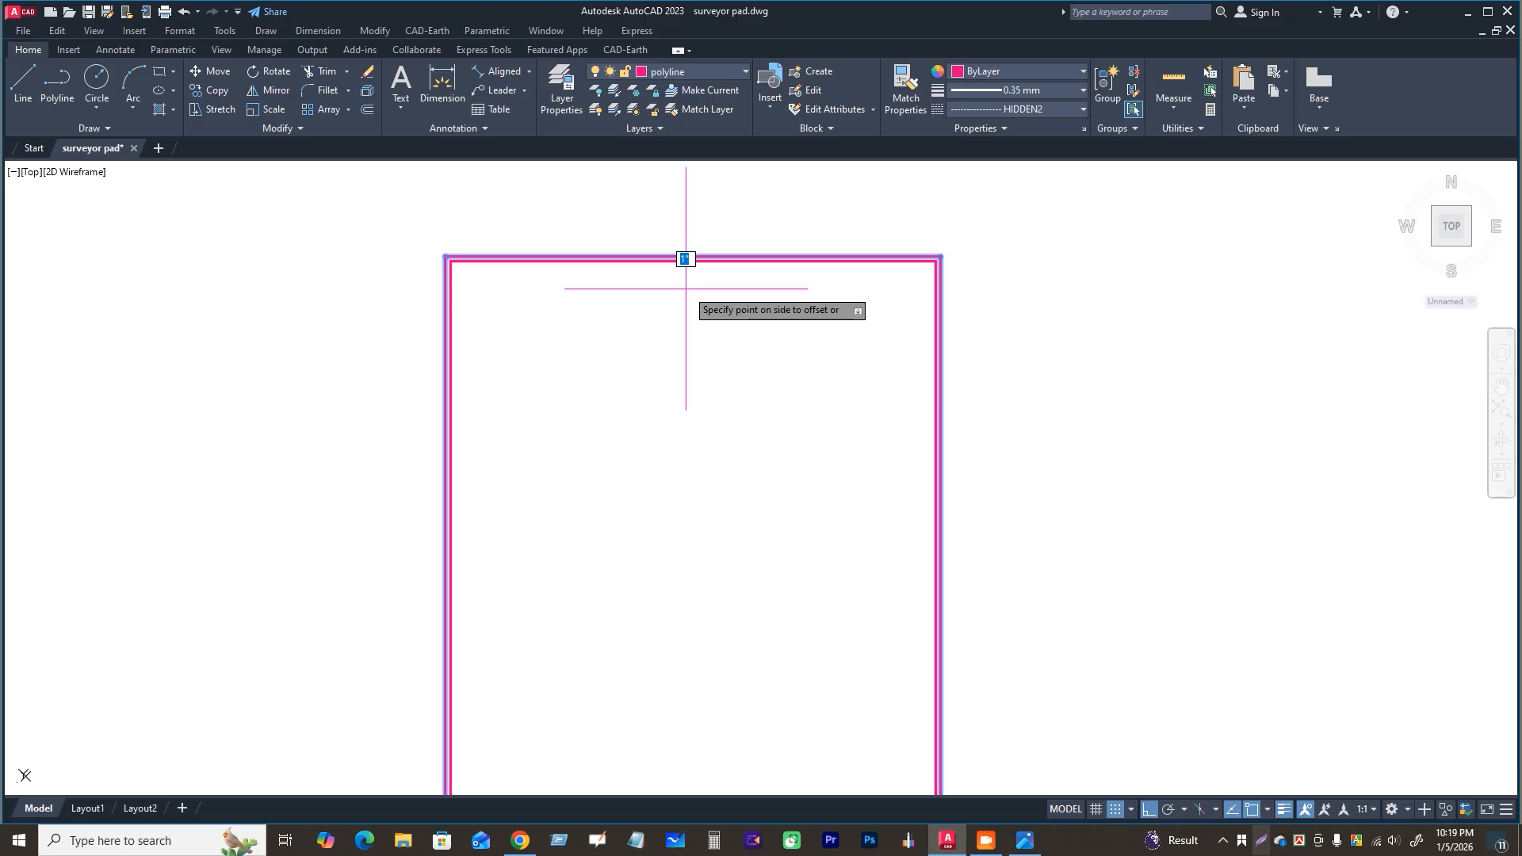
click(686, 289)
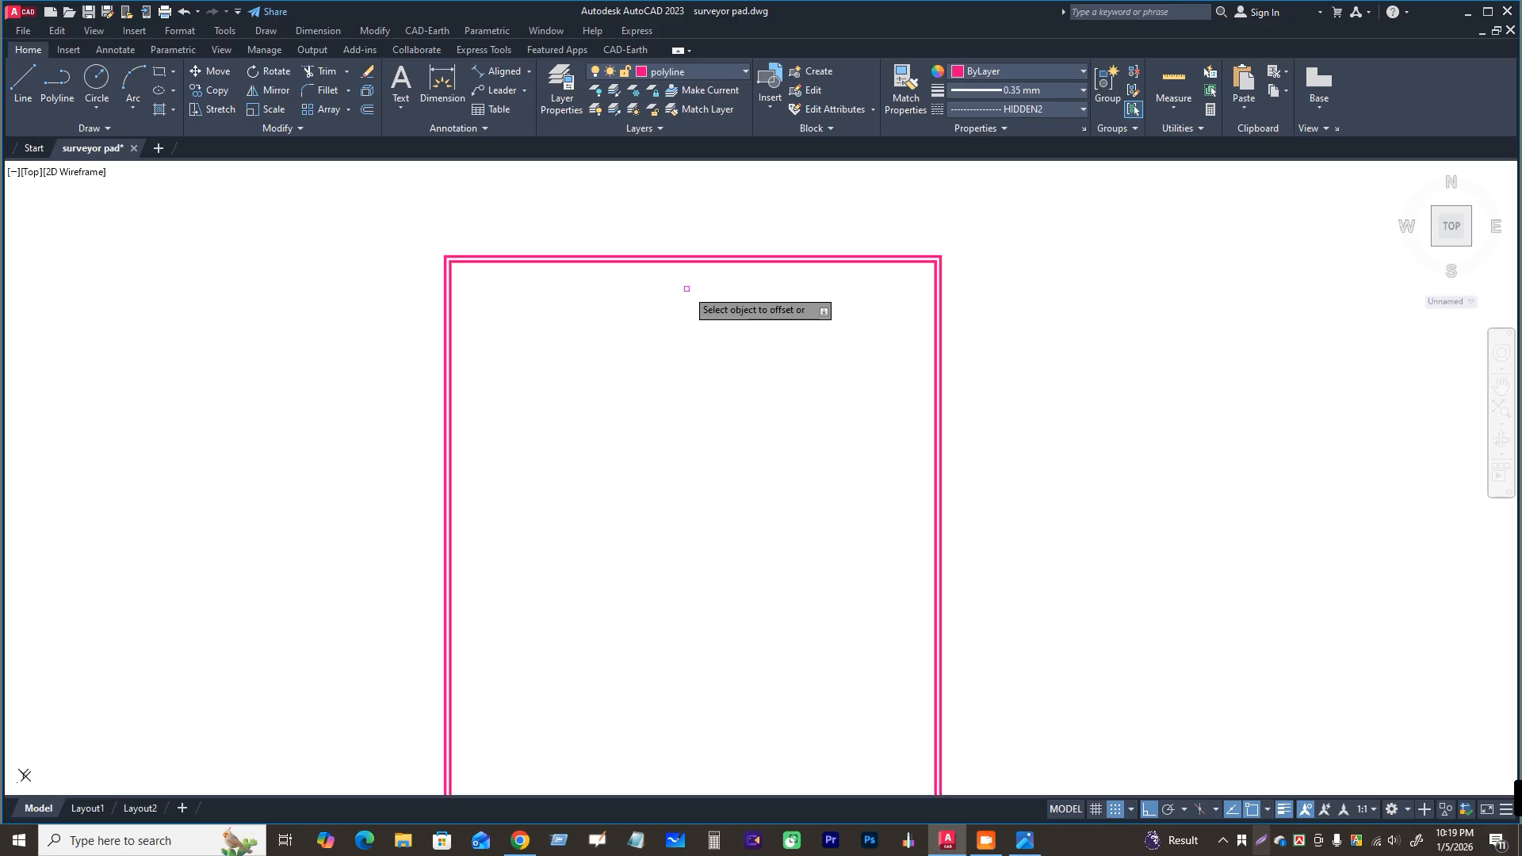
Step: Draw a straight horizontal line across the upper part of the double border, extending past both sides
scroll(712, 241, down, 2)
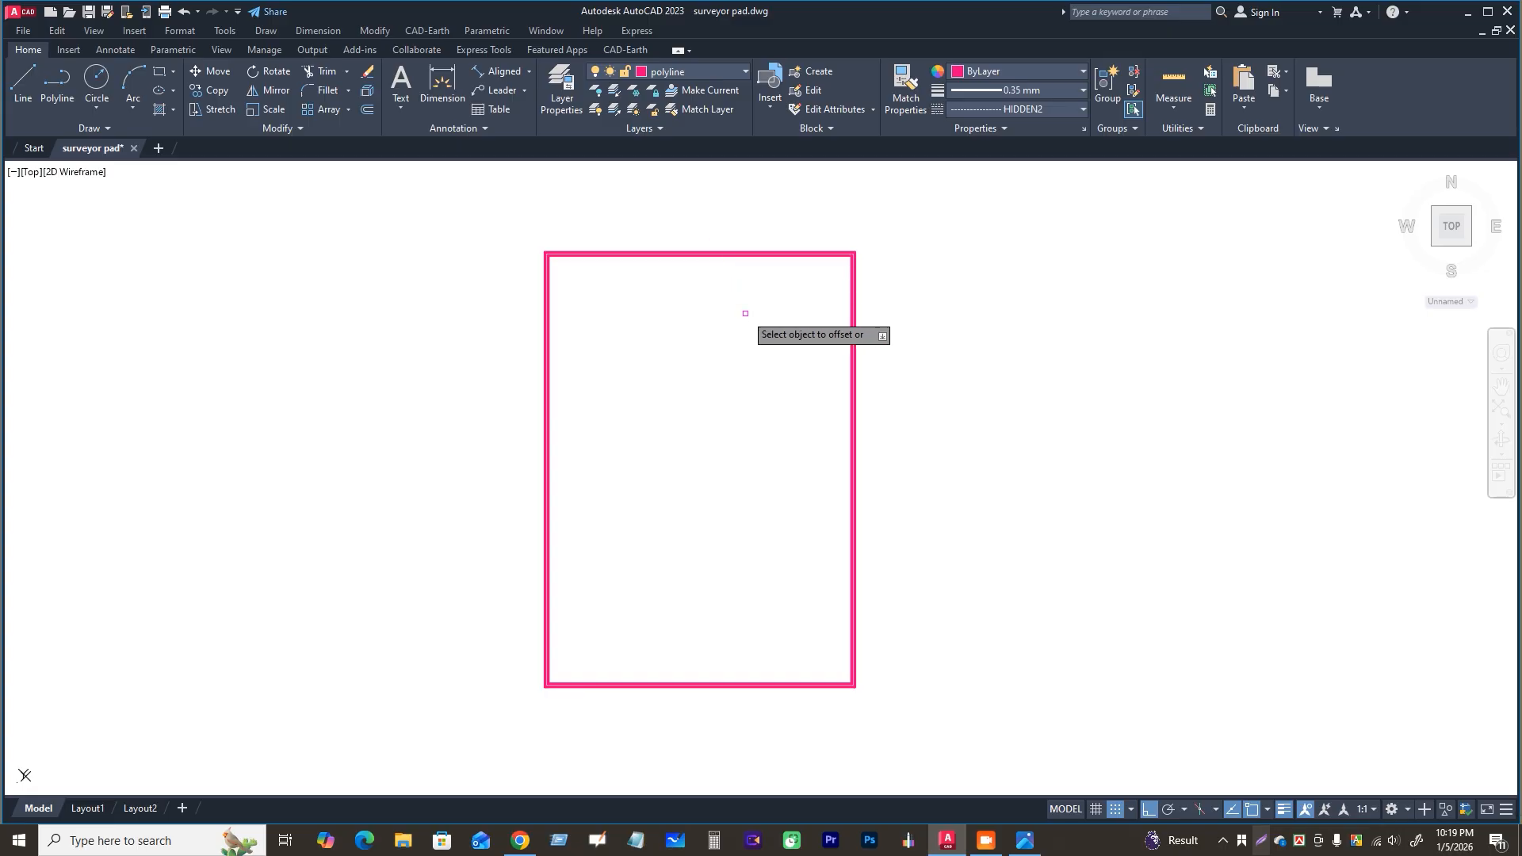
scroll(748, 315, up, 2)
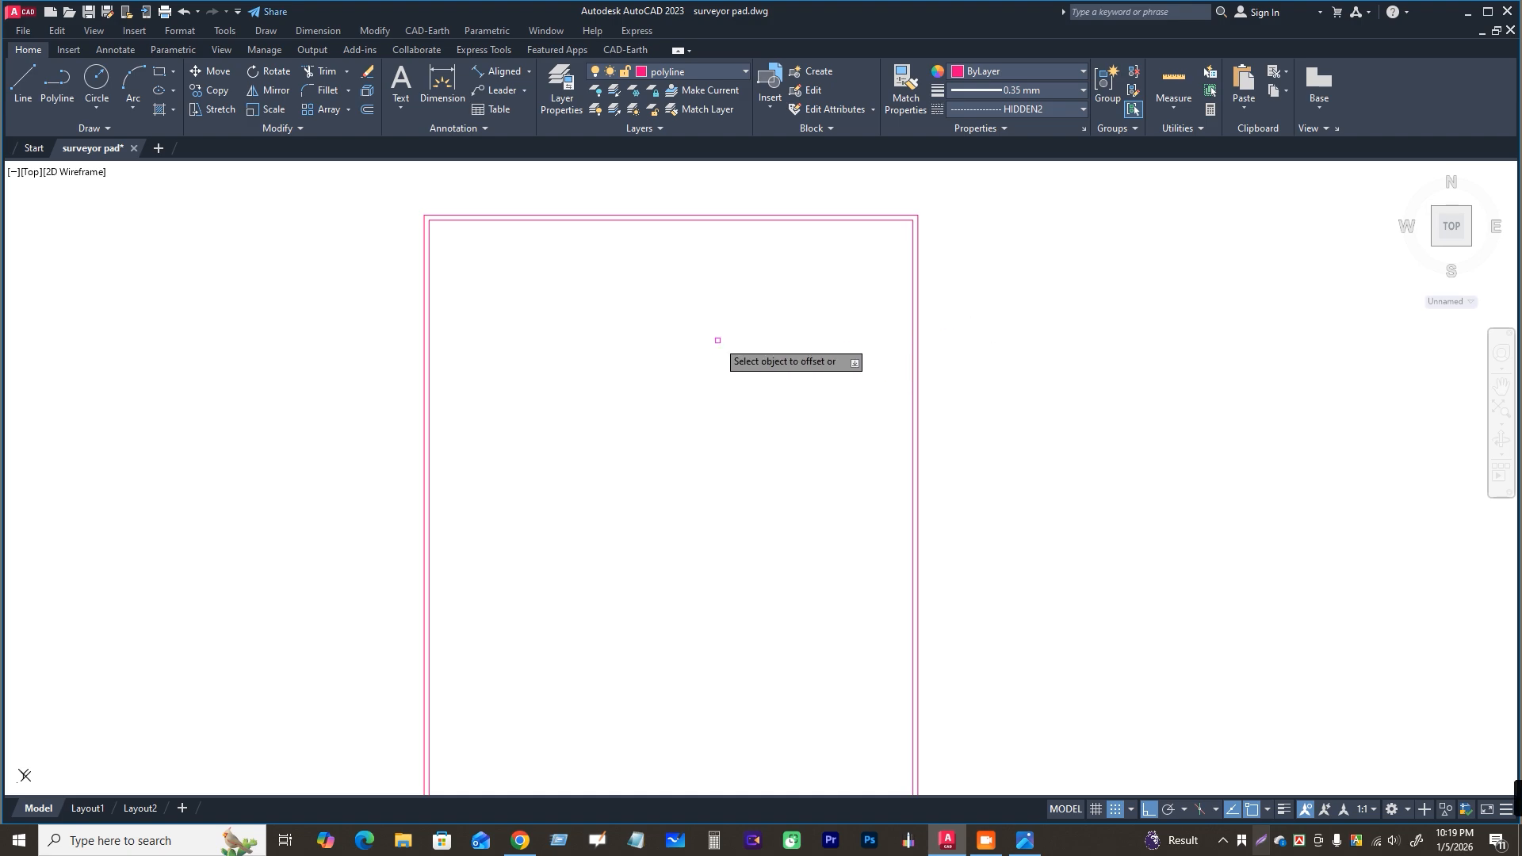
scroll(785, 299, down, 2)
scroll(768, 370, up, 2)
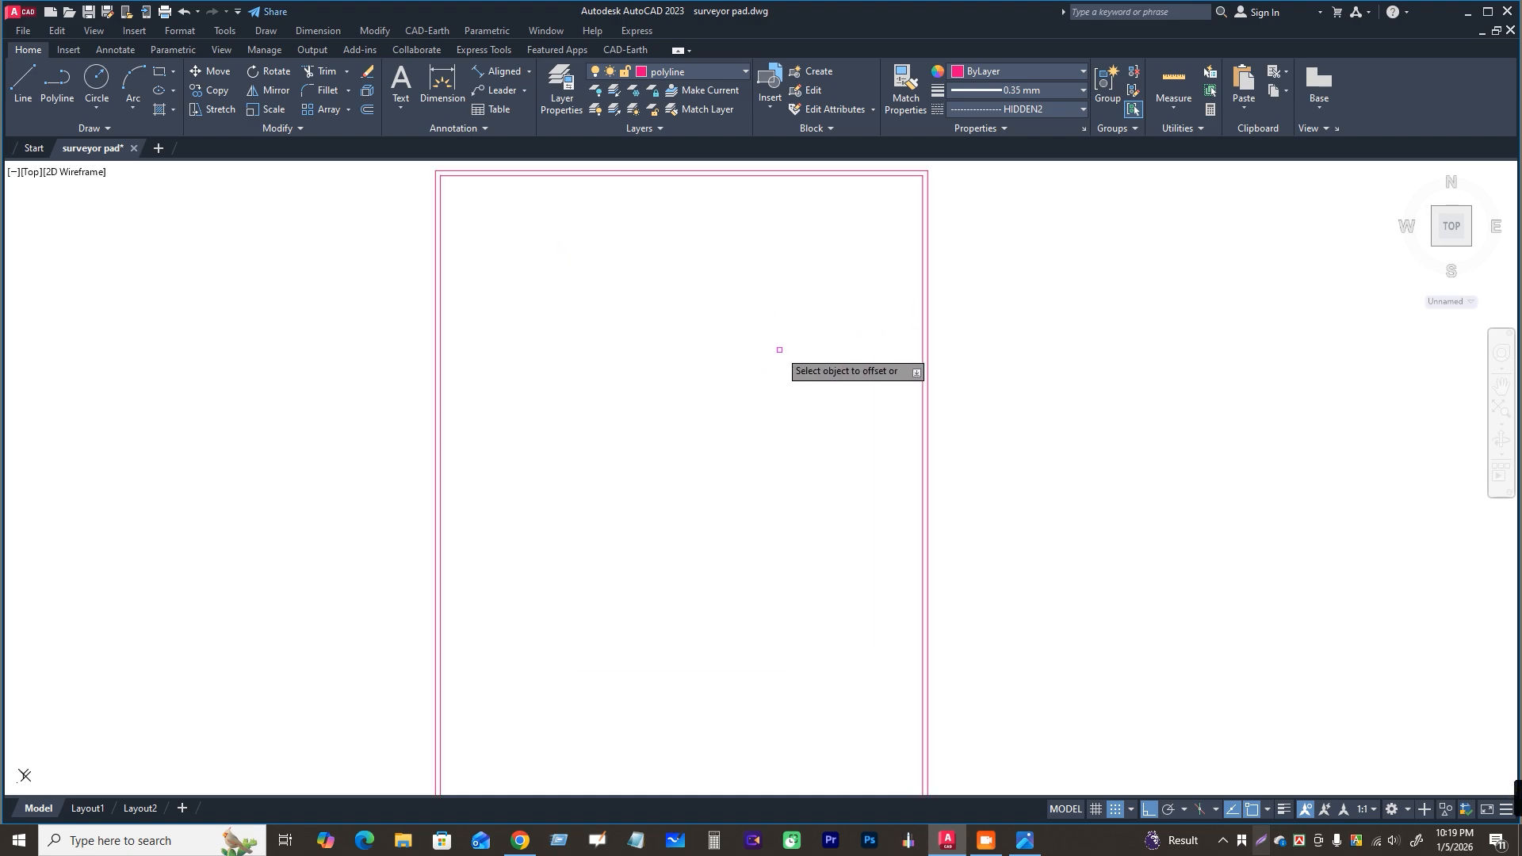
click(30, 92)
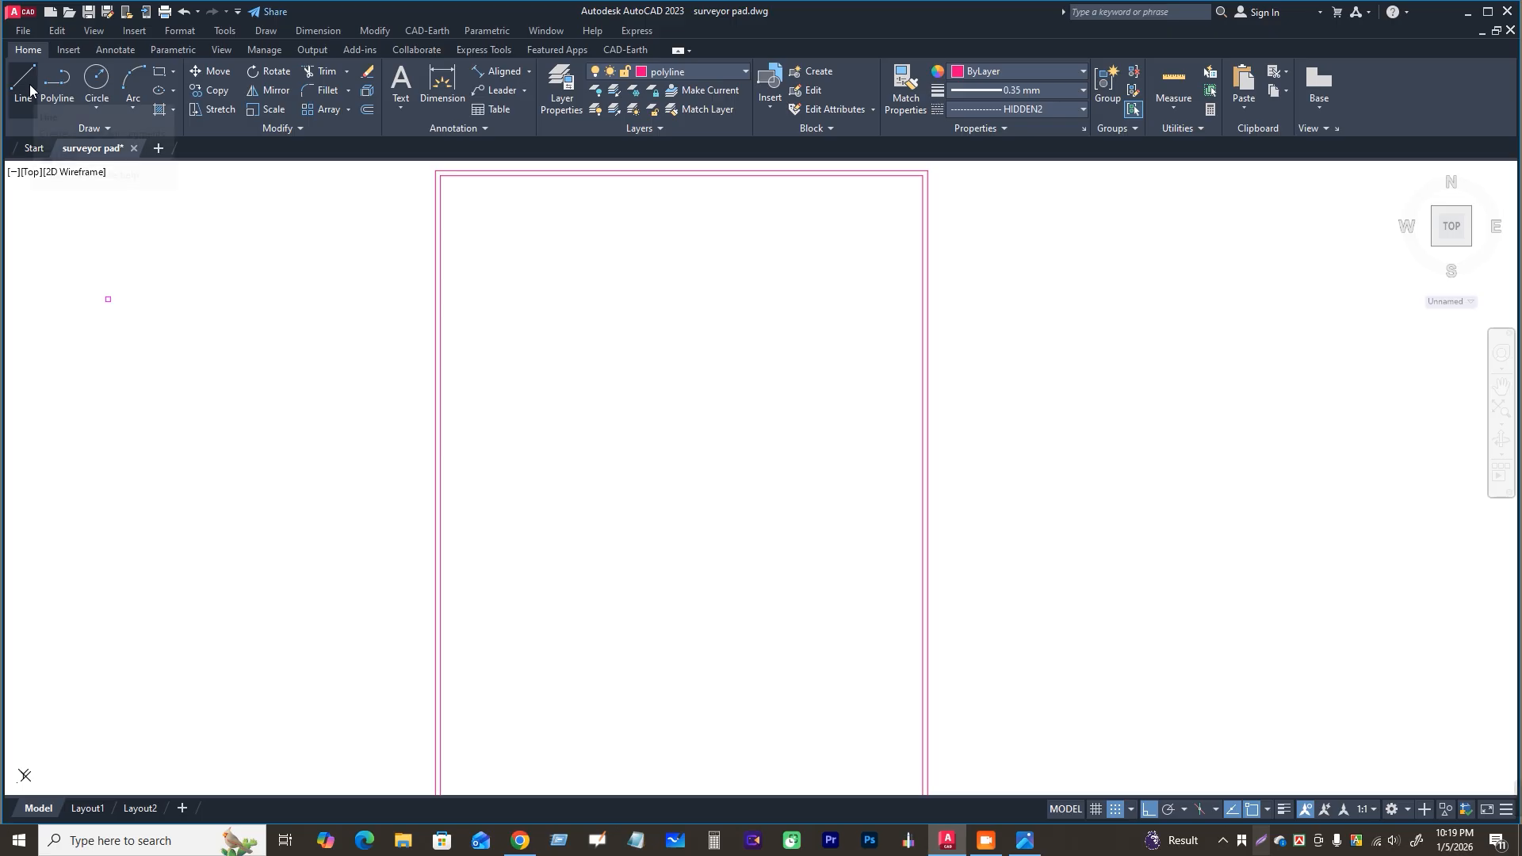
click(295, 319)
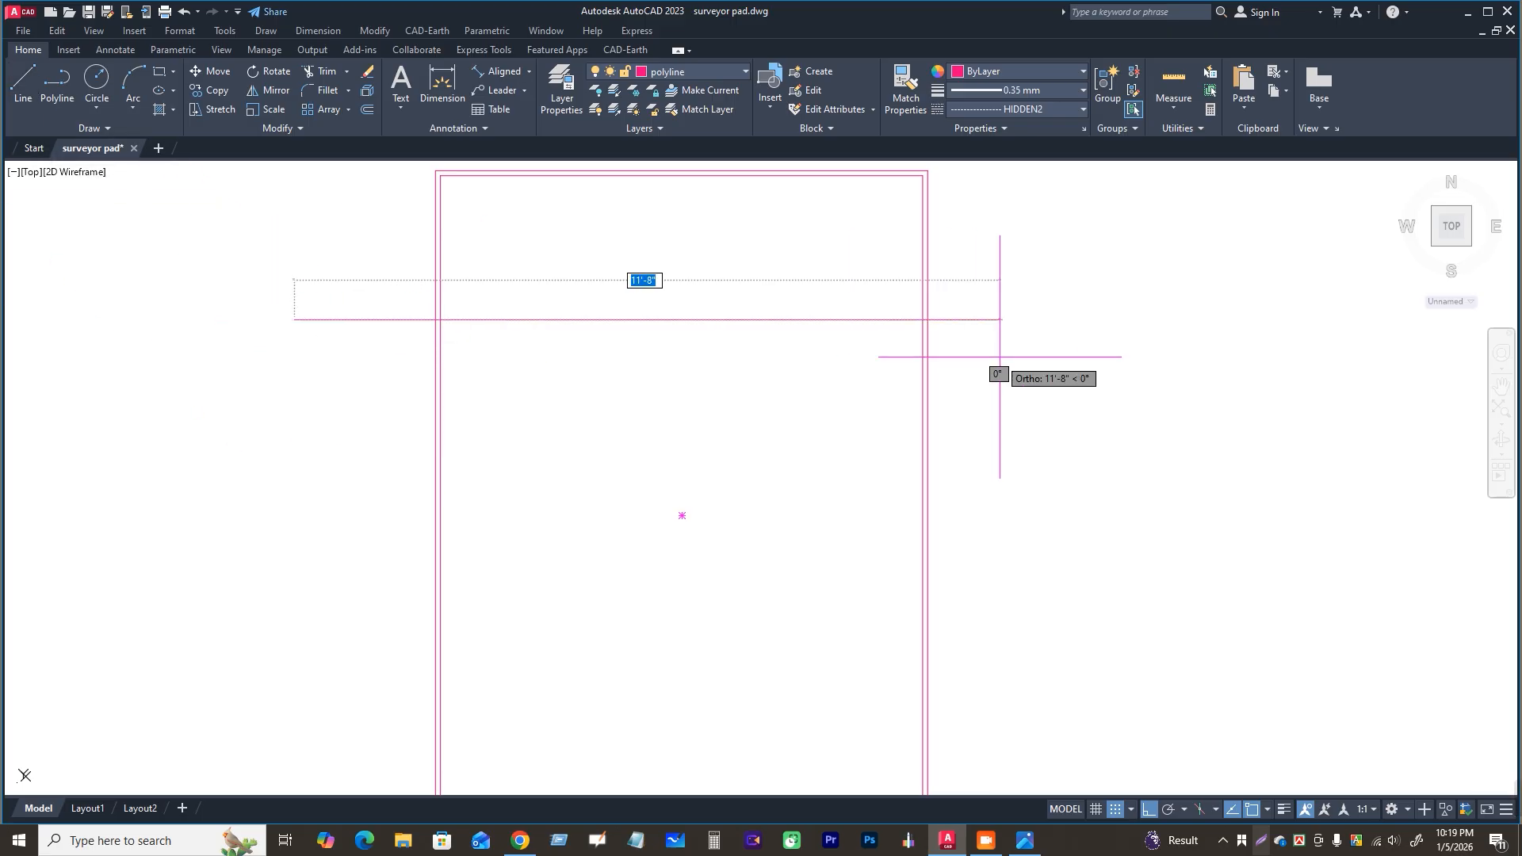
click(1041, 346)
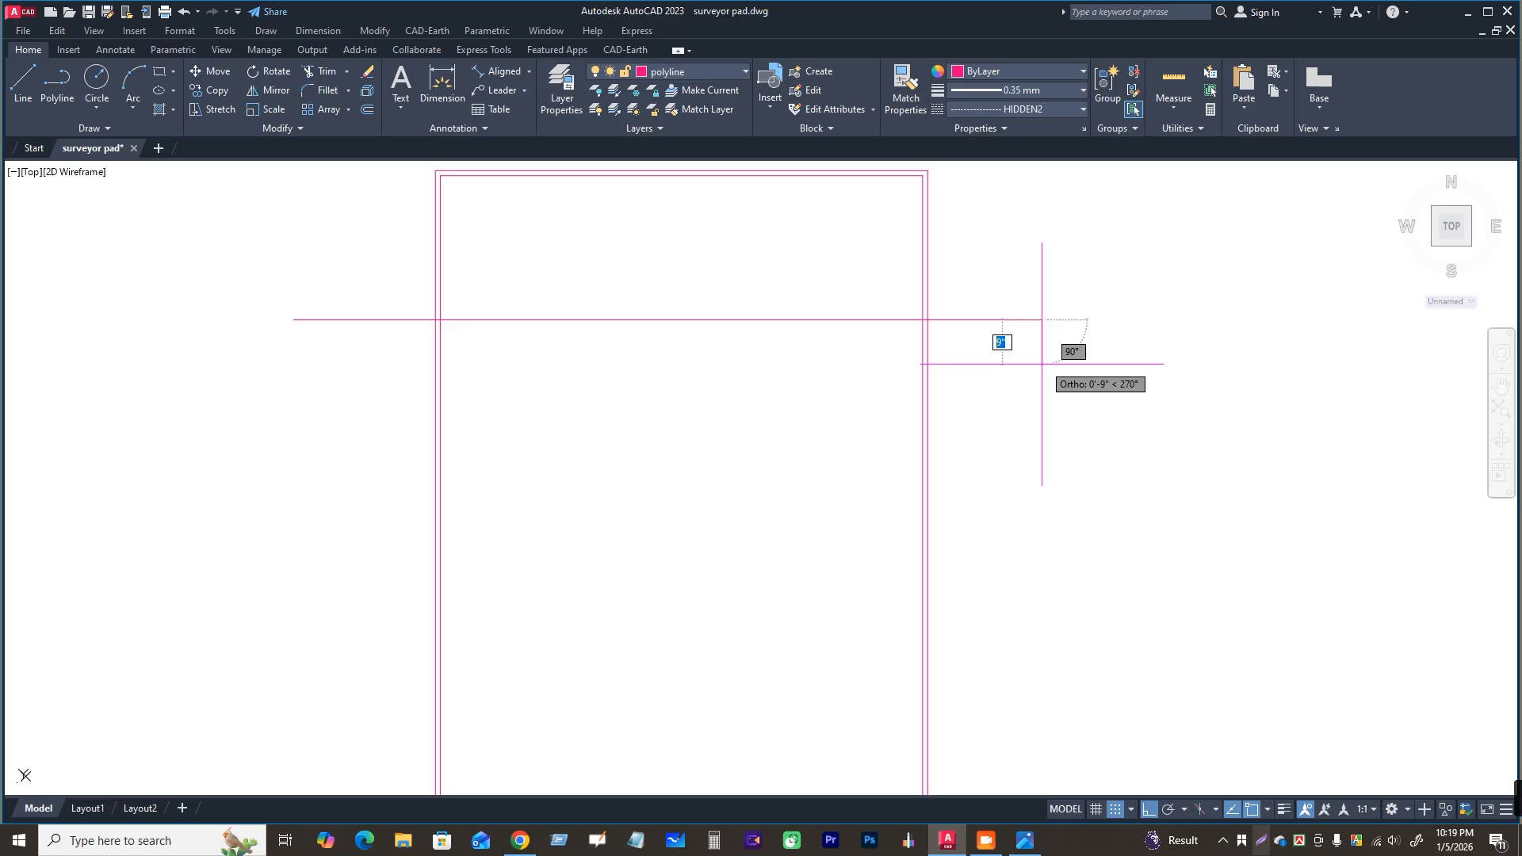
key(Escape)
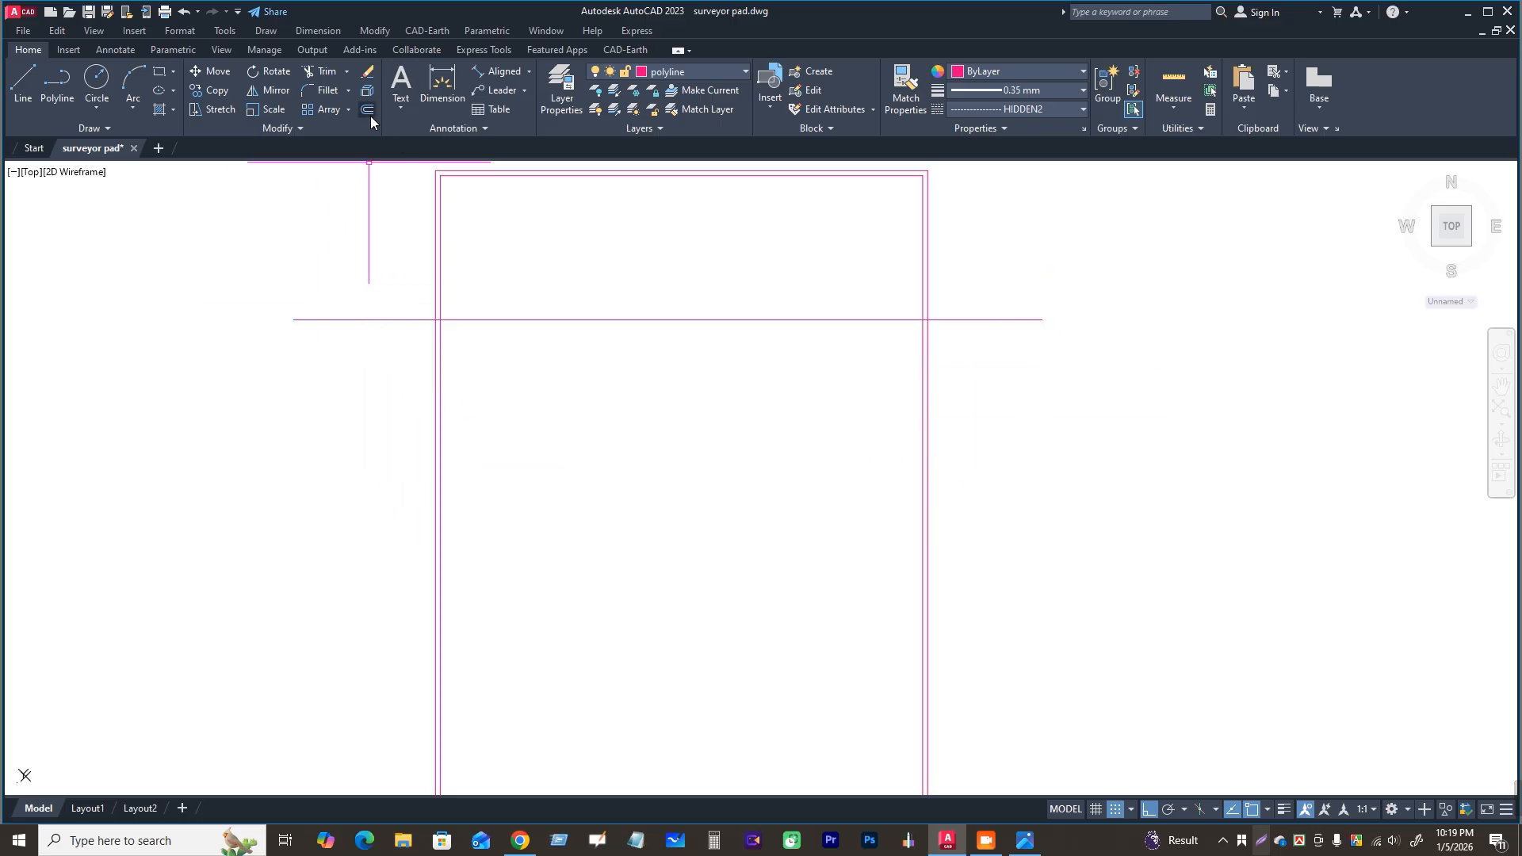
Step: Trim both overhanging ends of the horizontal line back to the inner border
click(323, 73)
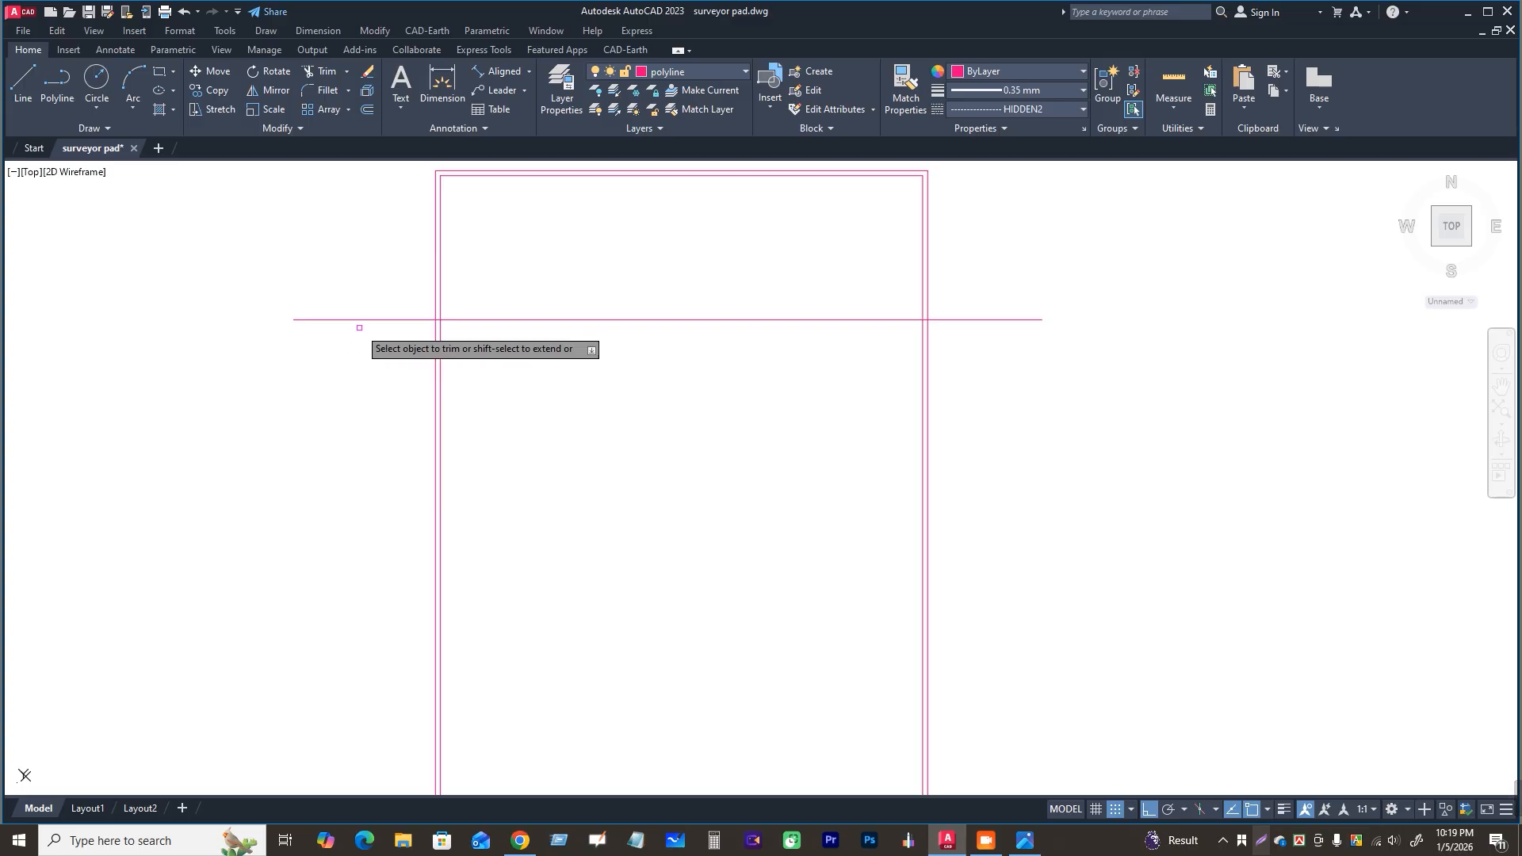
click(976, 319)
scroll(976, 471, down, 2)
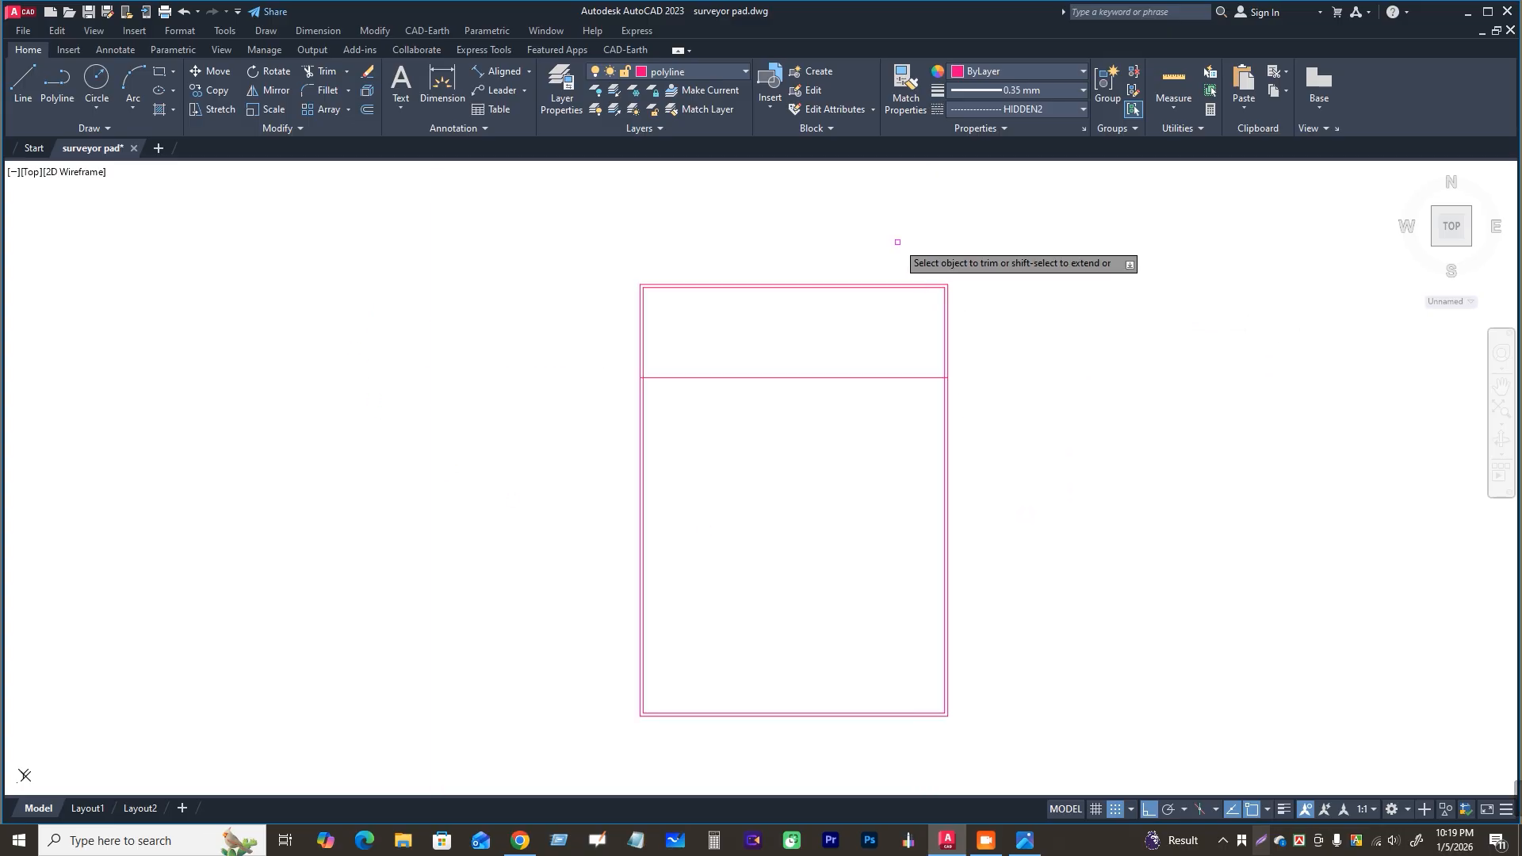
scroll(897, 238, up, 2)
scroll(510, 448, up, 5)
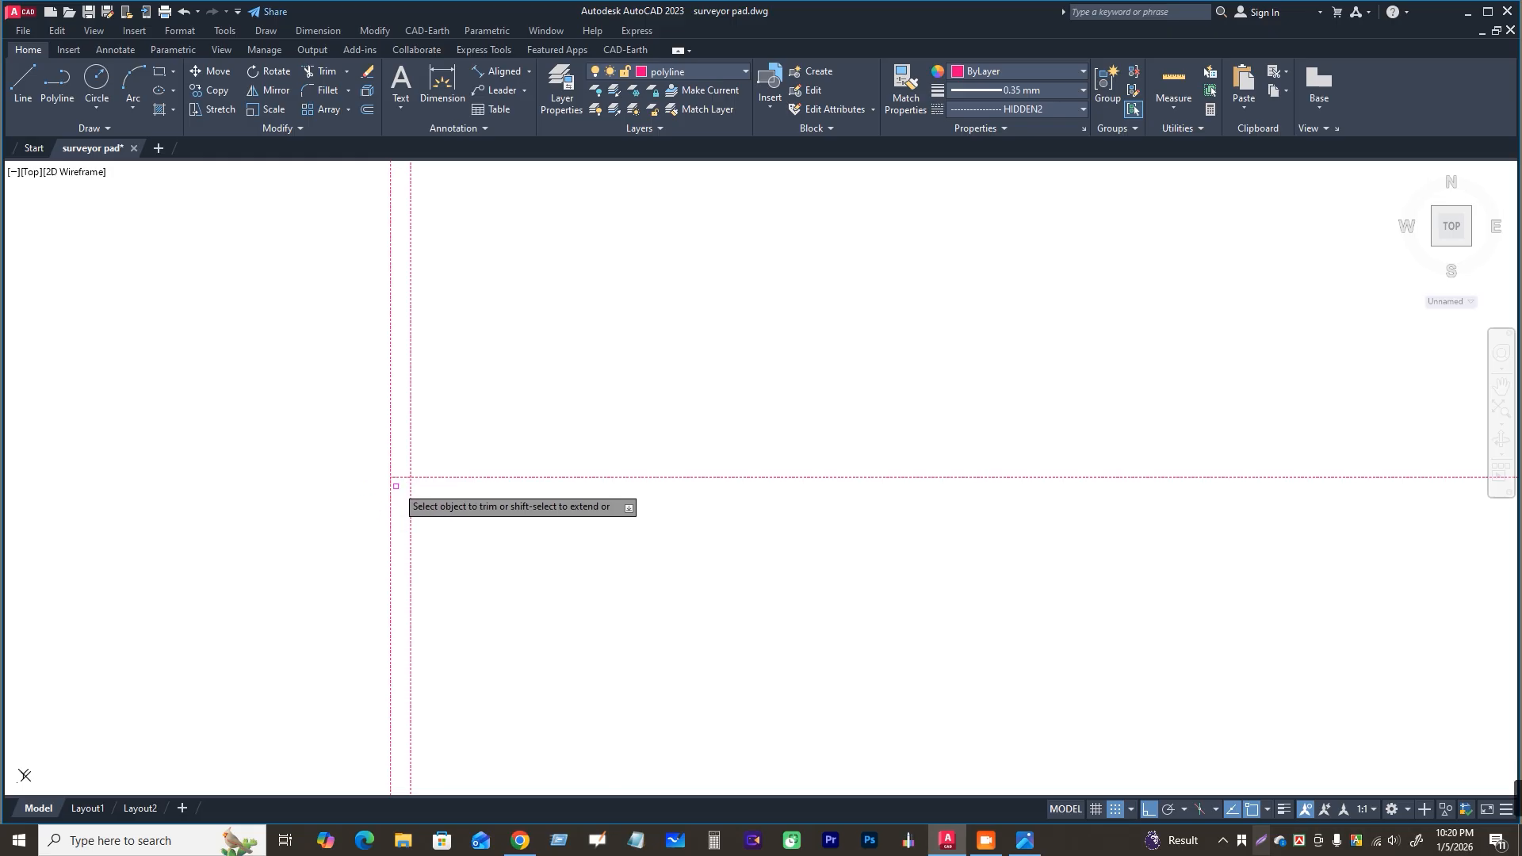
scroll(401, 475, down, 5)
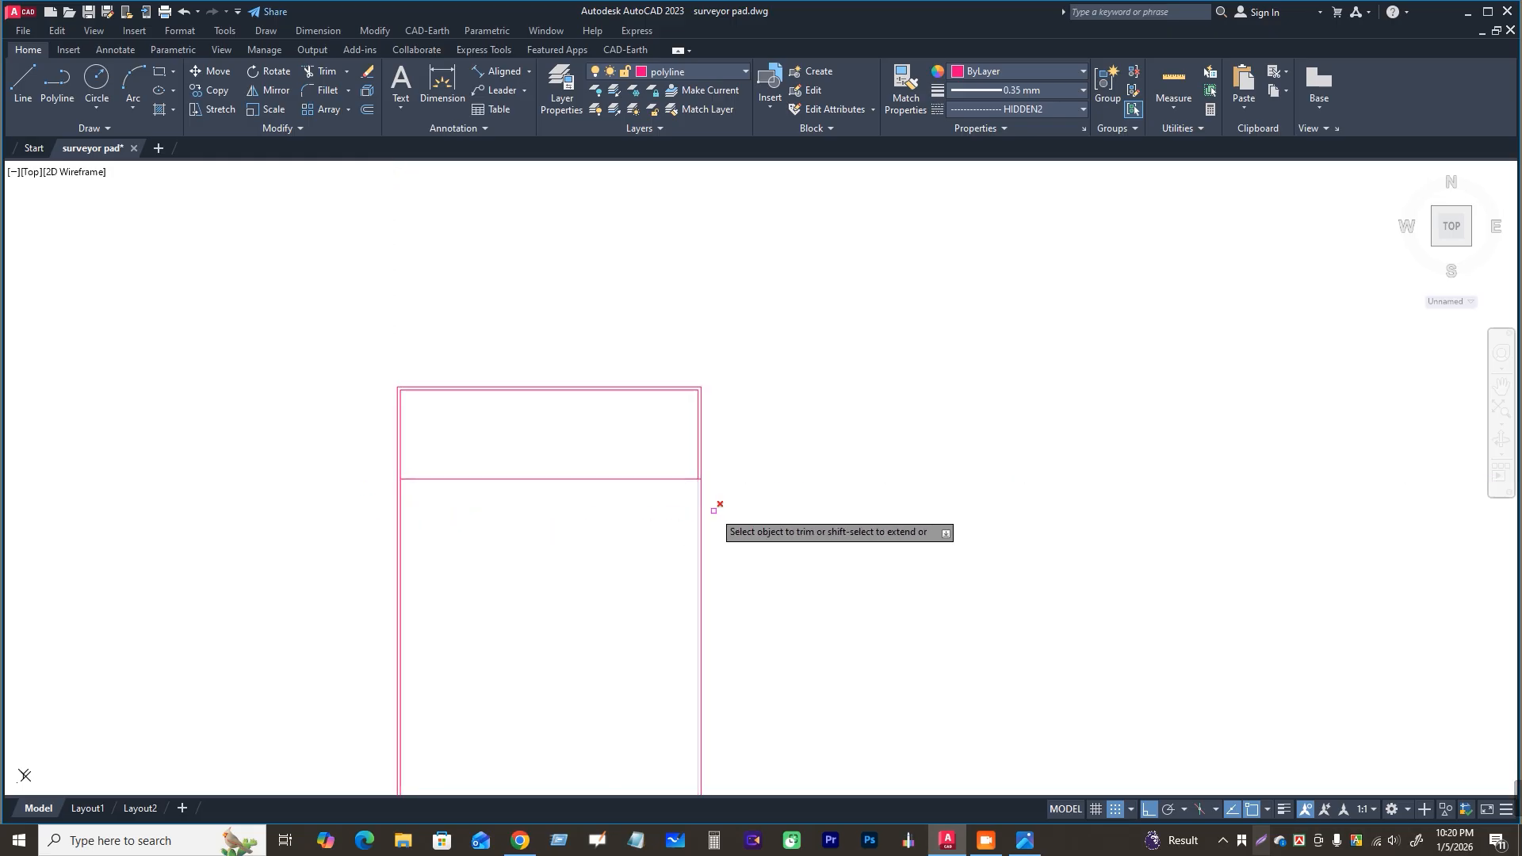
scroll(700, 482, up, 5)
click(689, 443)
scroll(751, 458, down, 5)
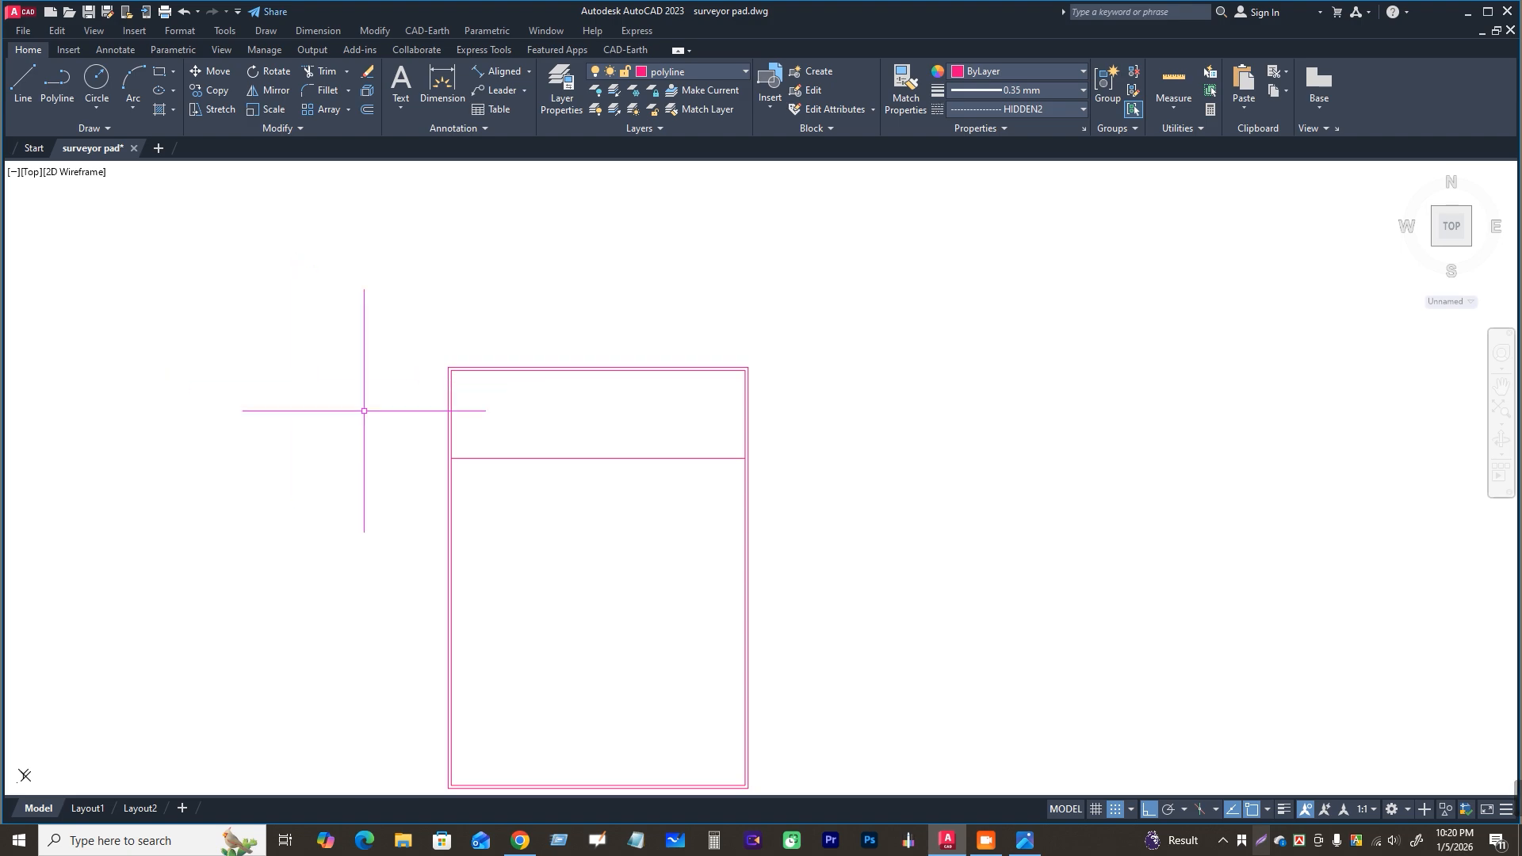
Step: Explode the inner border rectangle into separate lines
scroll(448, 452, up, 3)
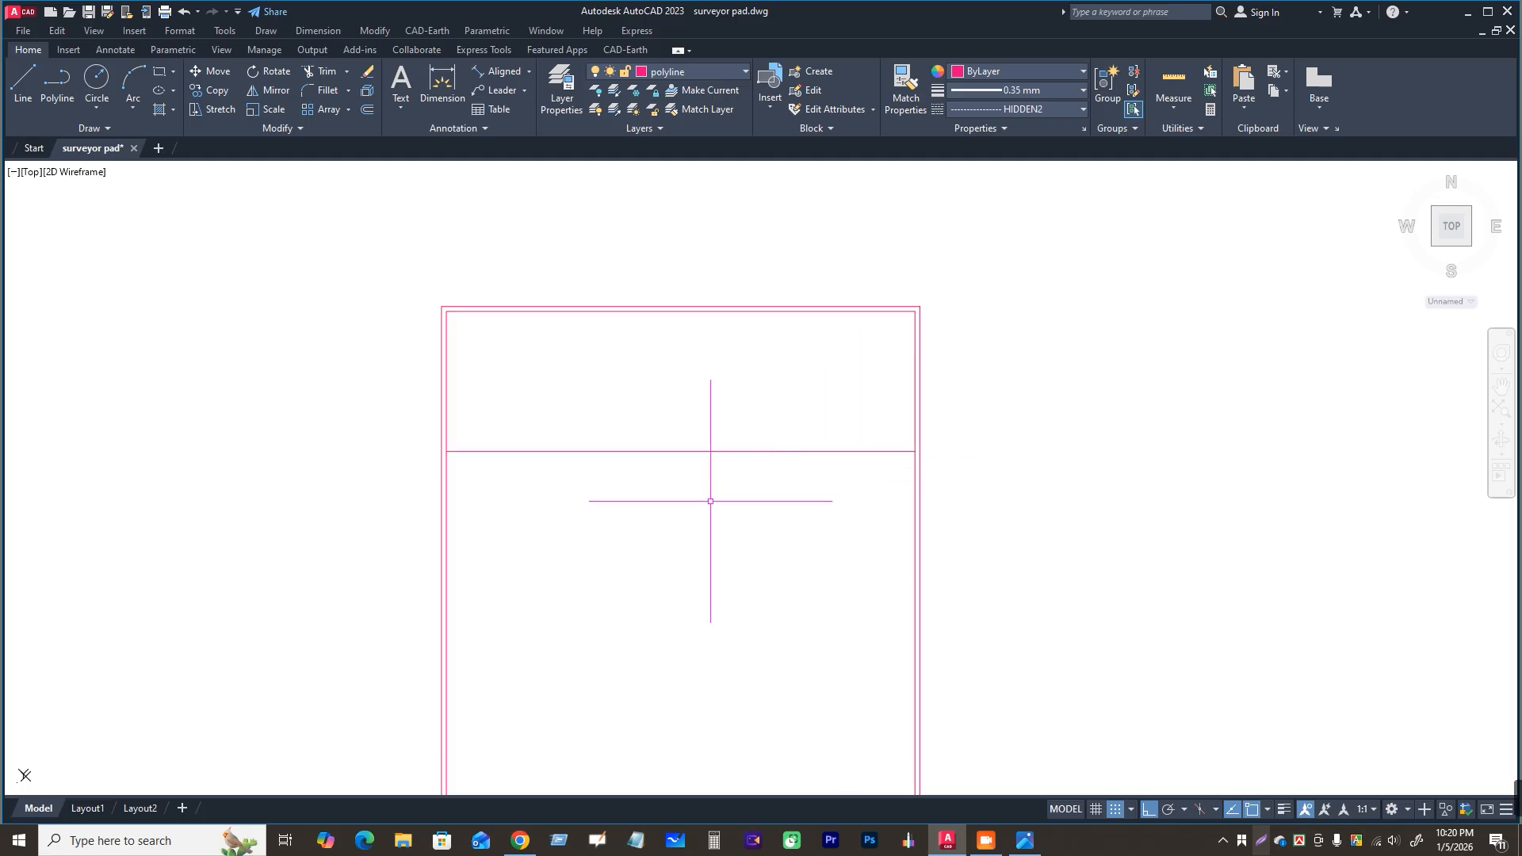
scroll(550, 259, up, 2)
click(549, 258)
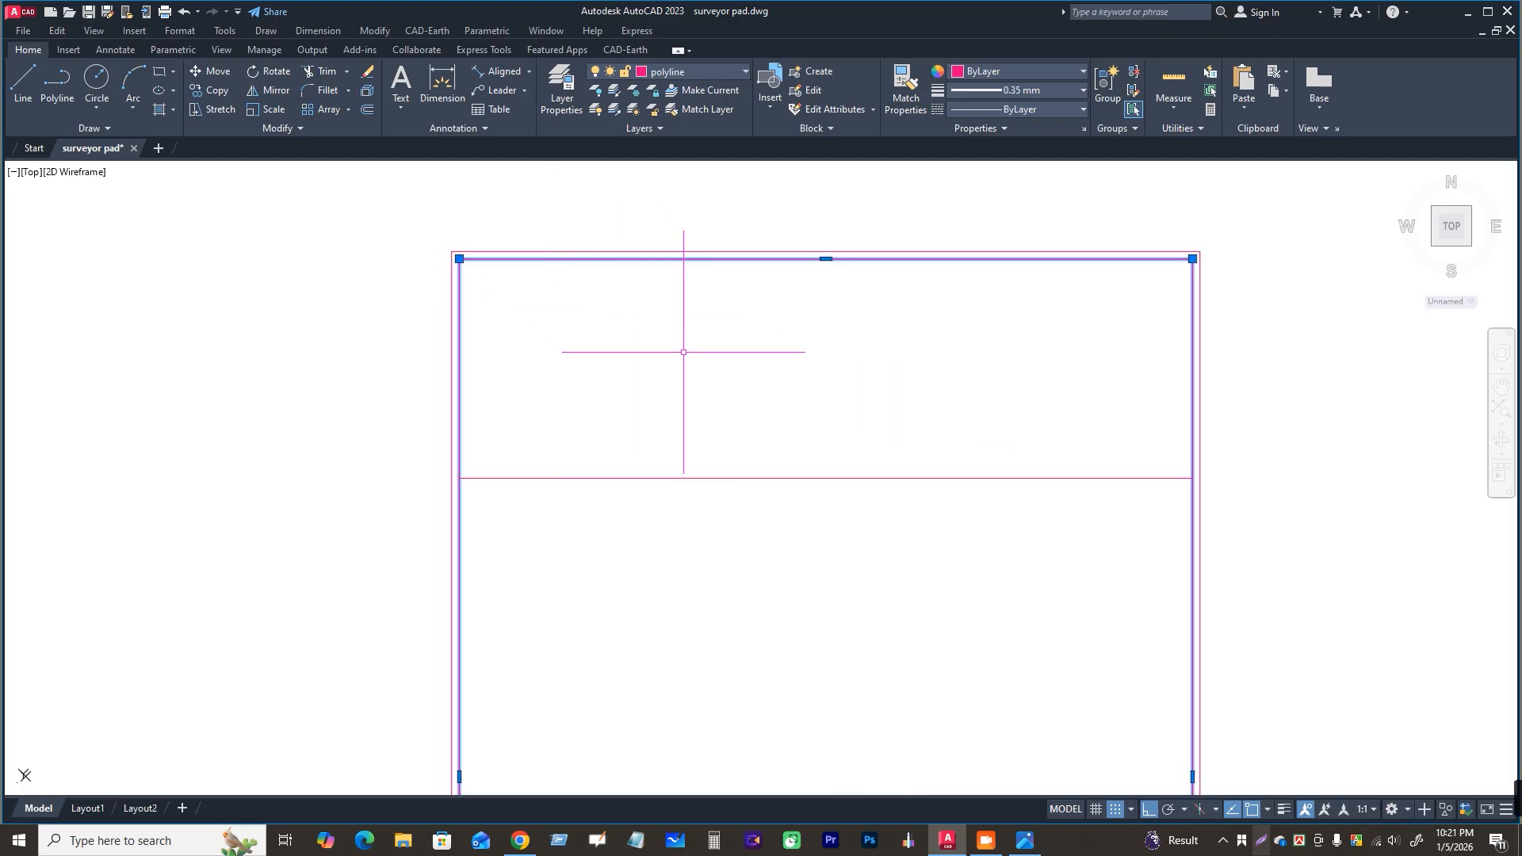
click(370, 92)
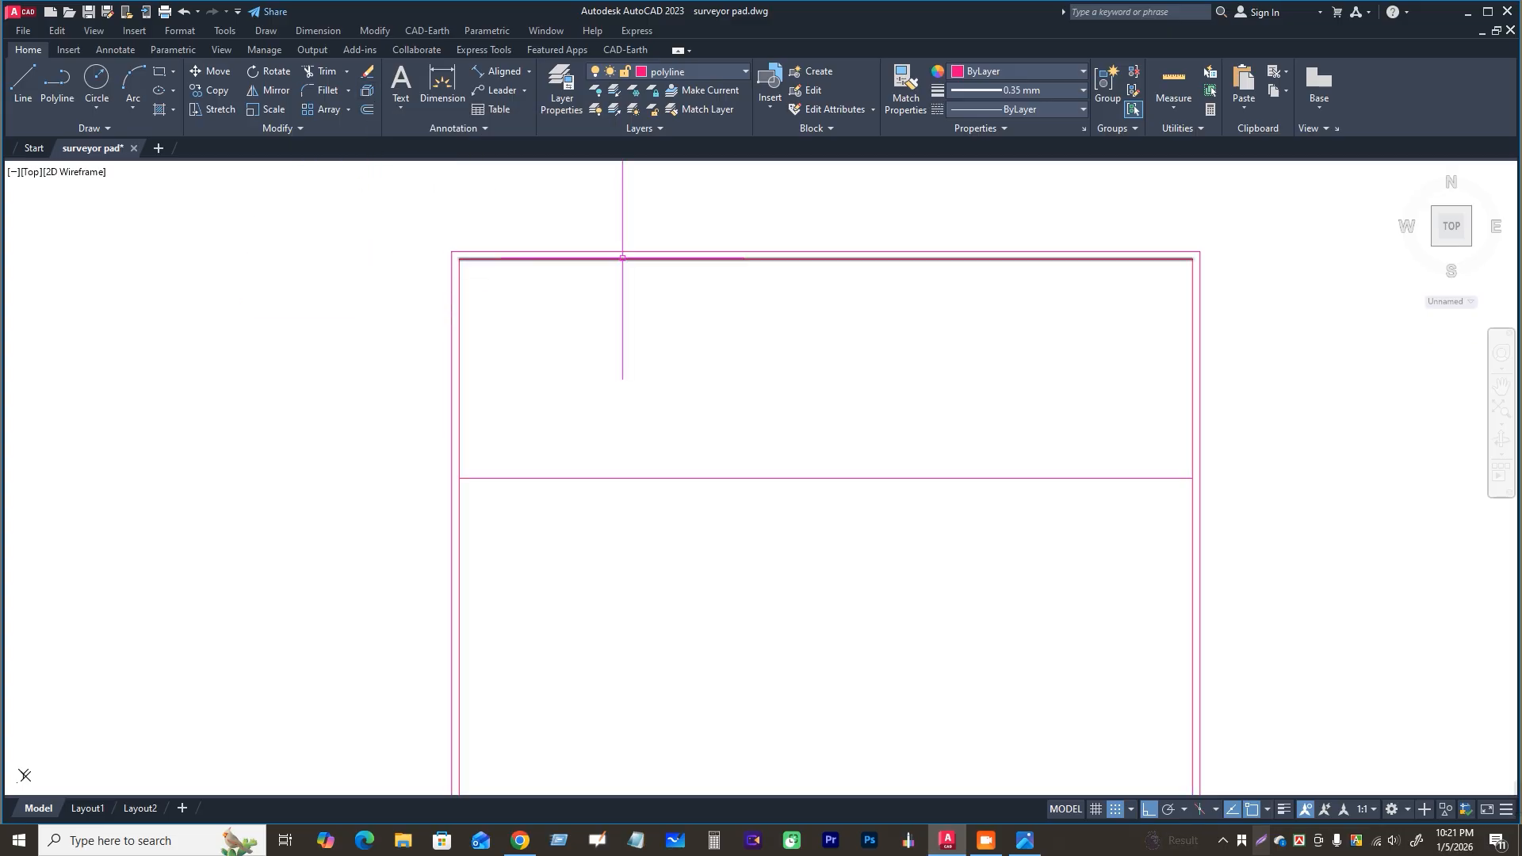
Step: Divide the inner border's top line into 4 equal segments with the DIVIDE command
click(623, 259)
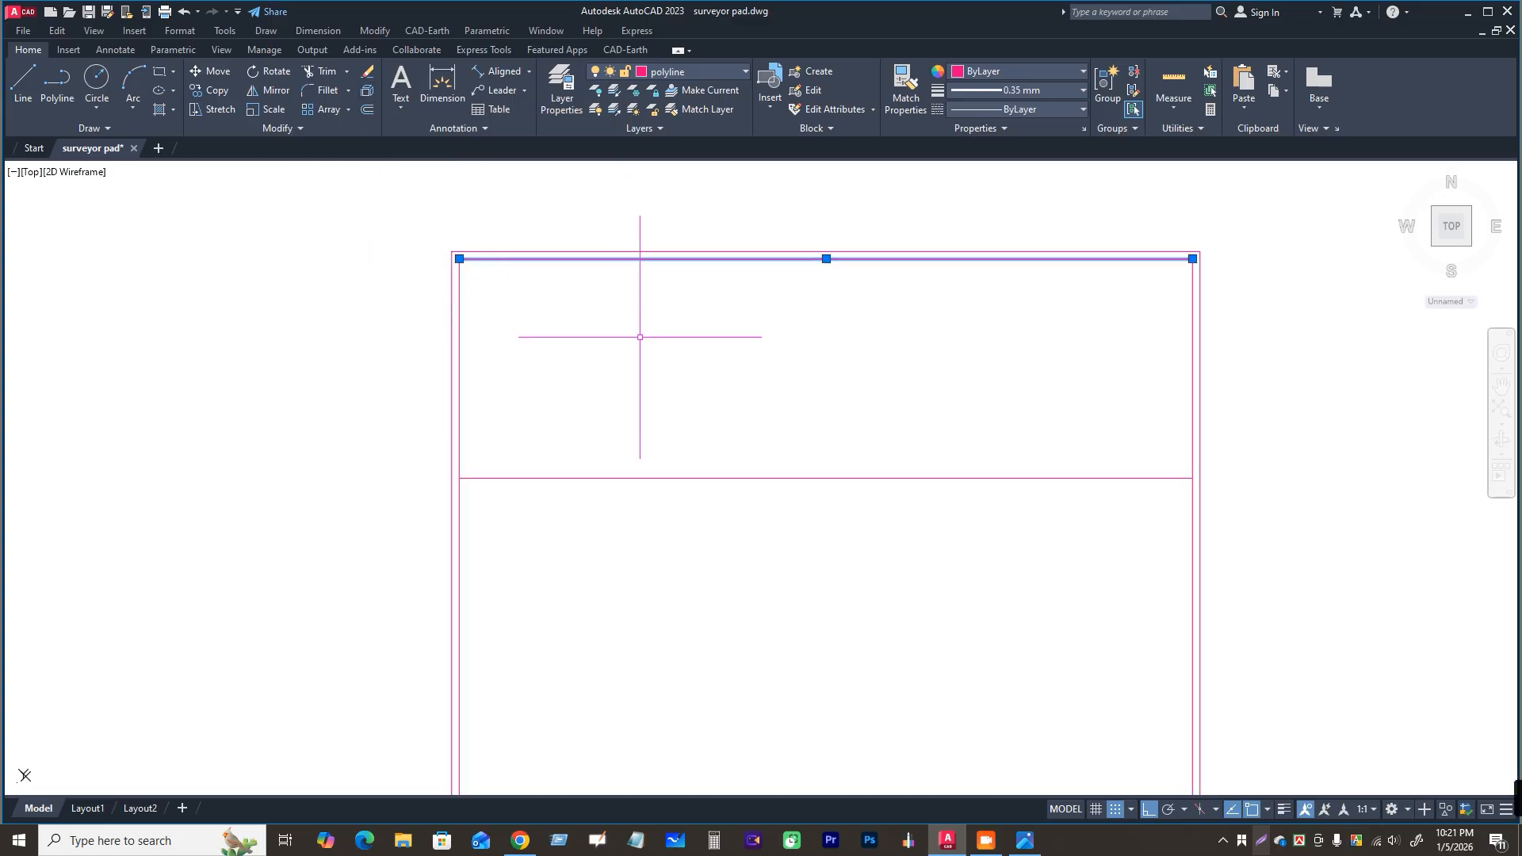
text(div)
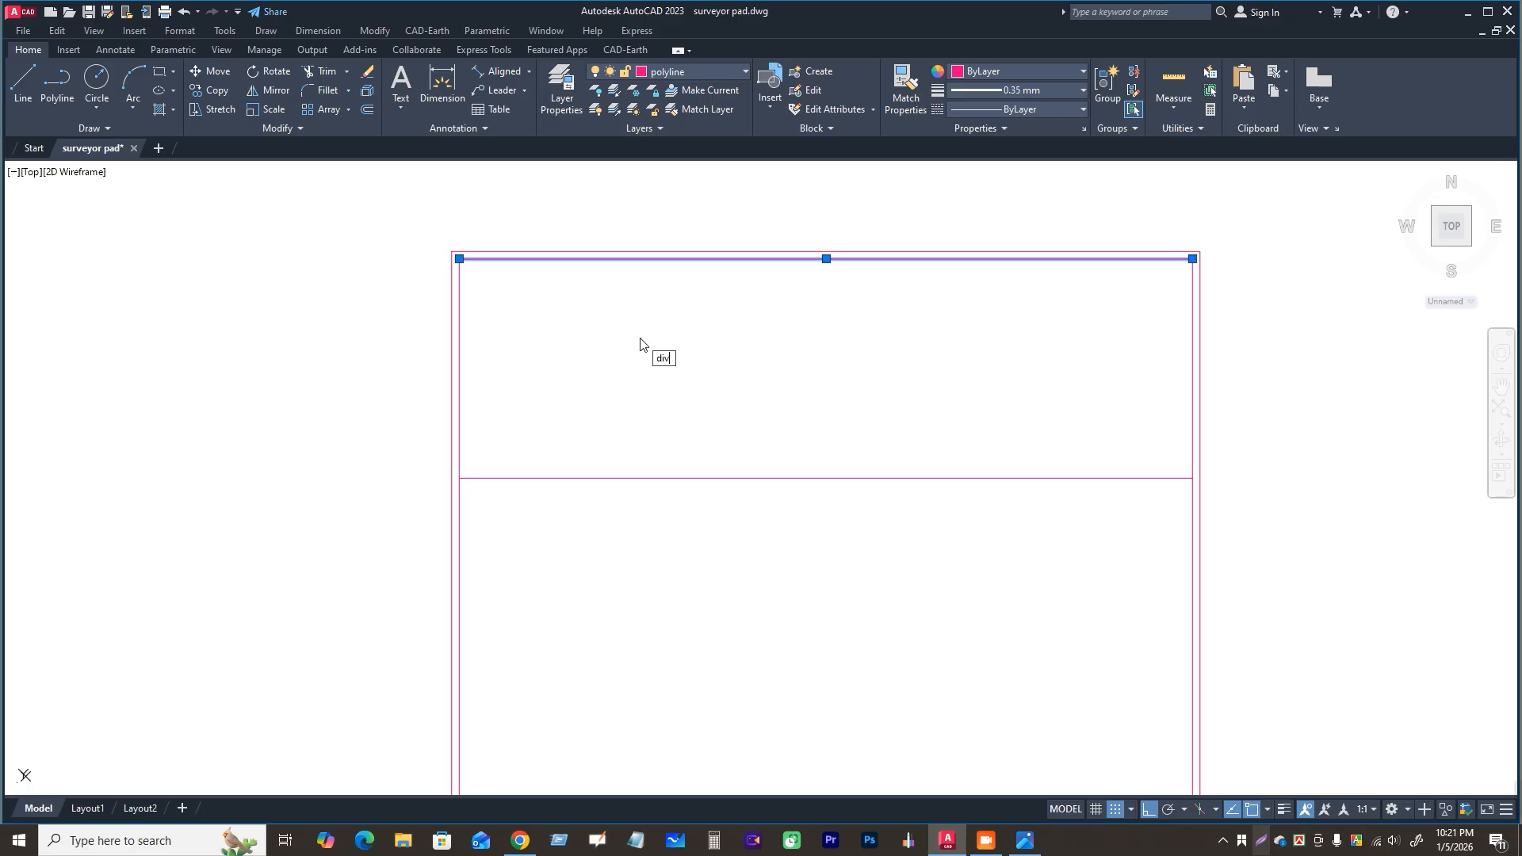
key(Return)
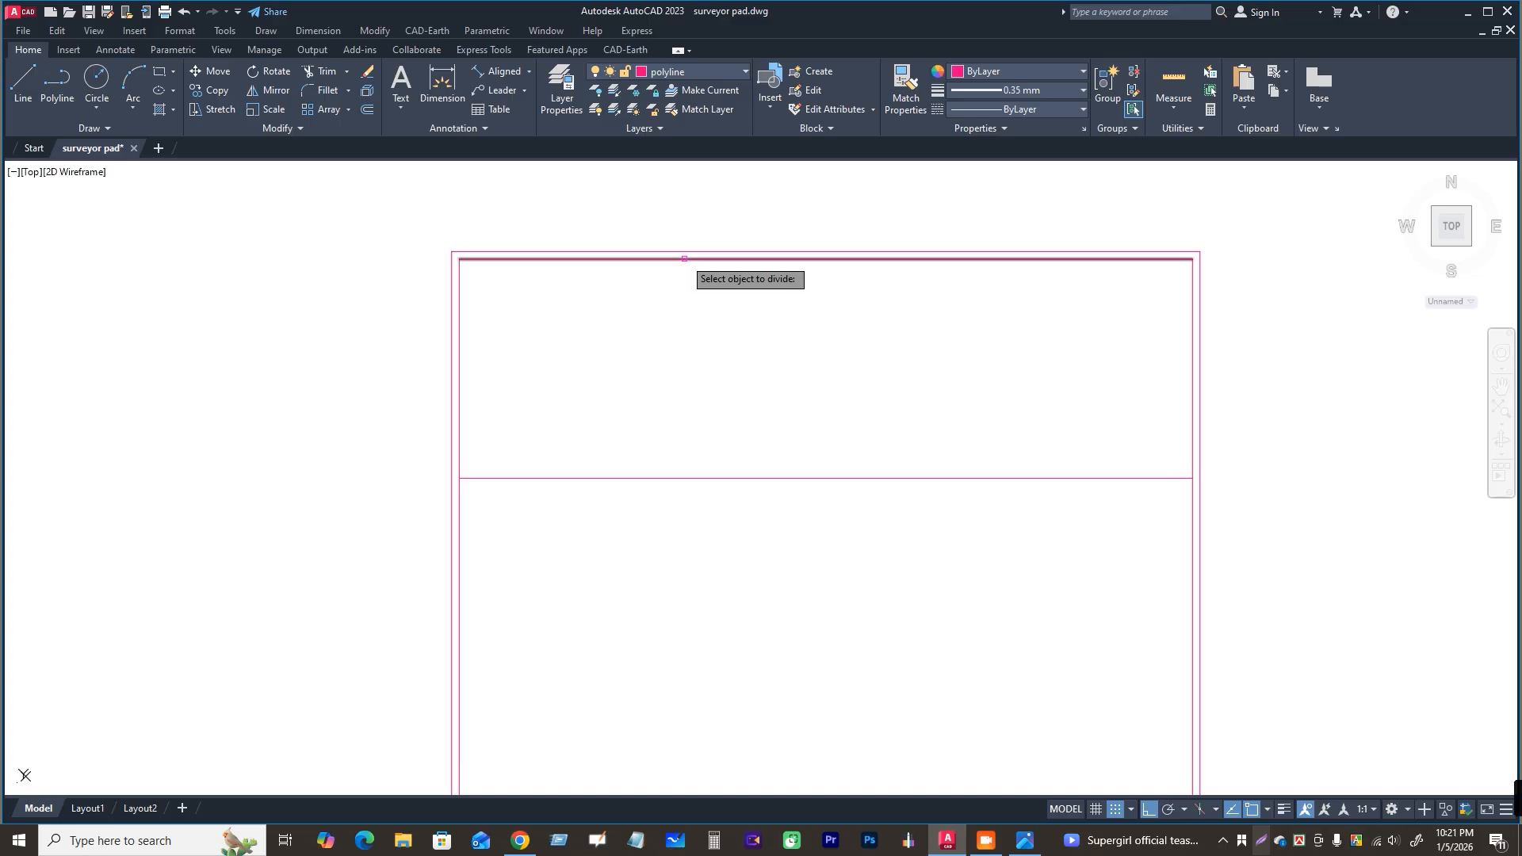
click(686, 259)
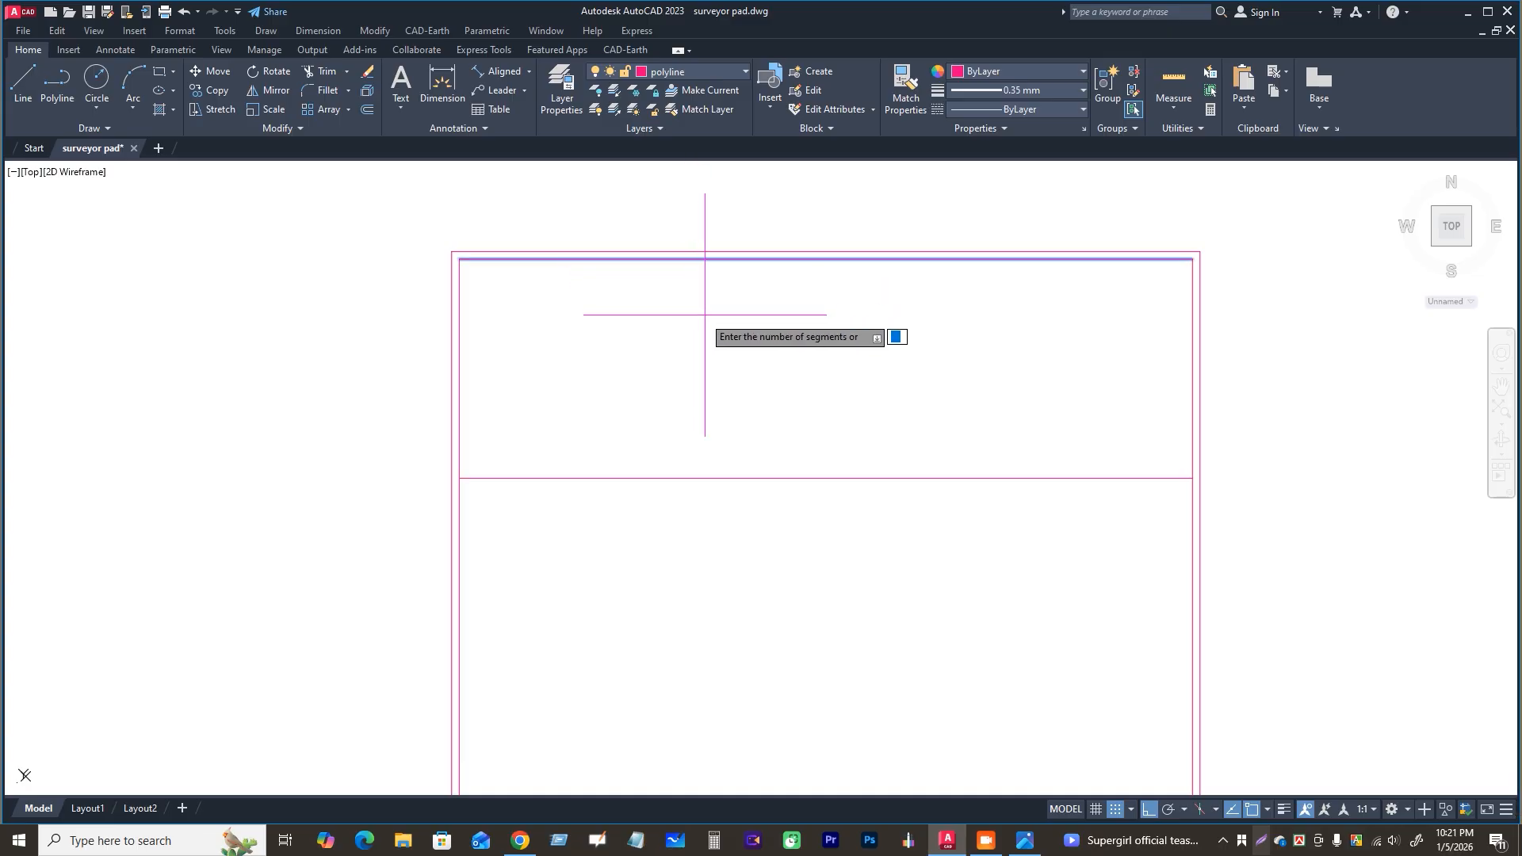
text(4)
key(Return)
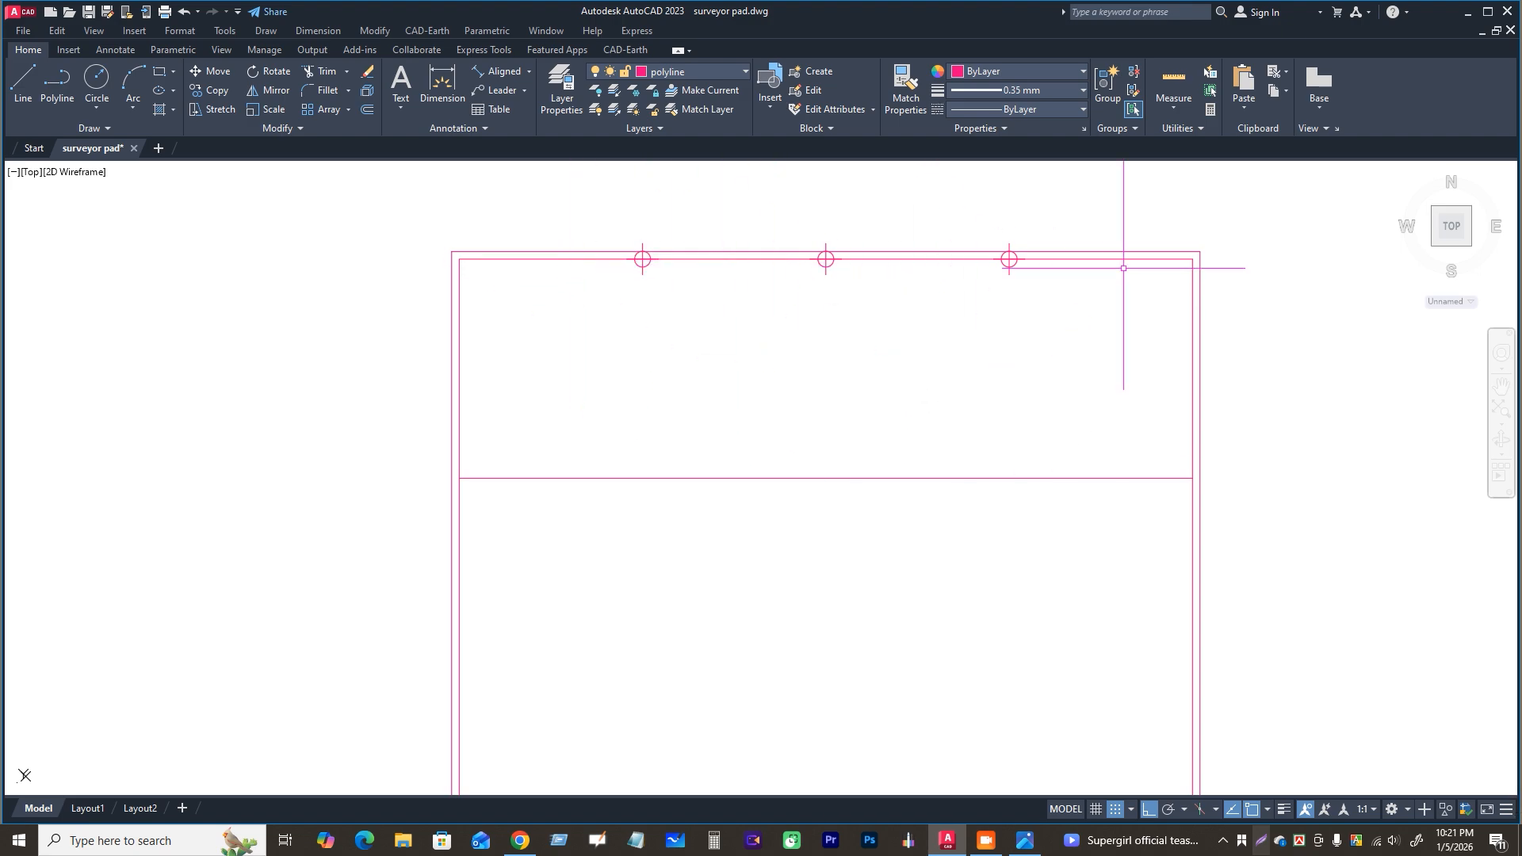
Step: Copy the inner border's left line horizontally to each of the three division points on the top line
click(460, 387)
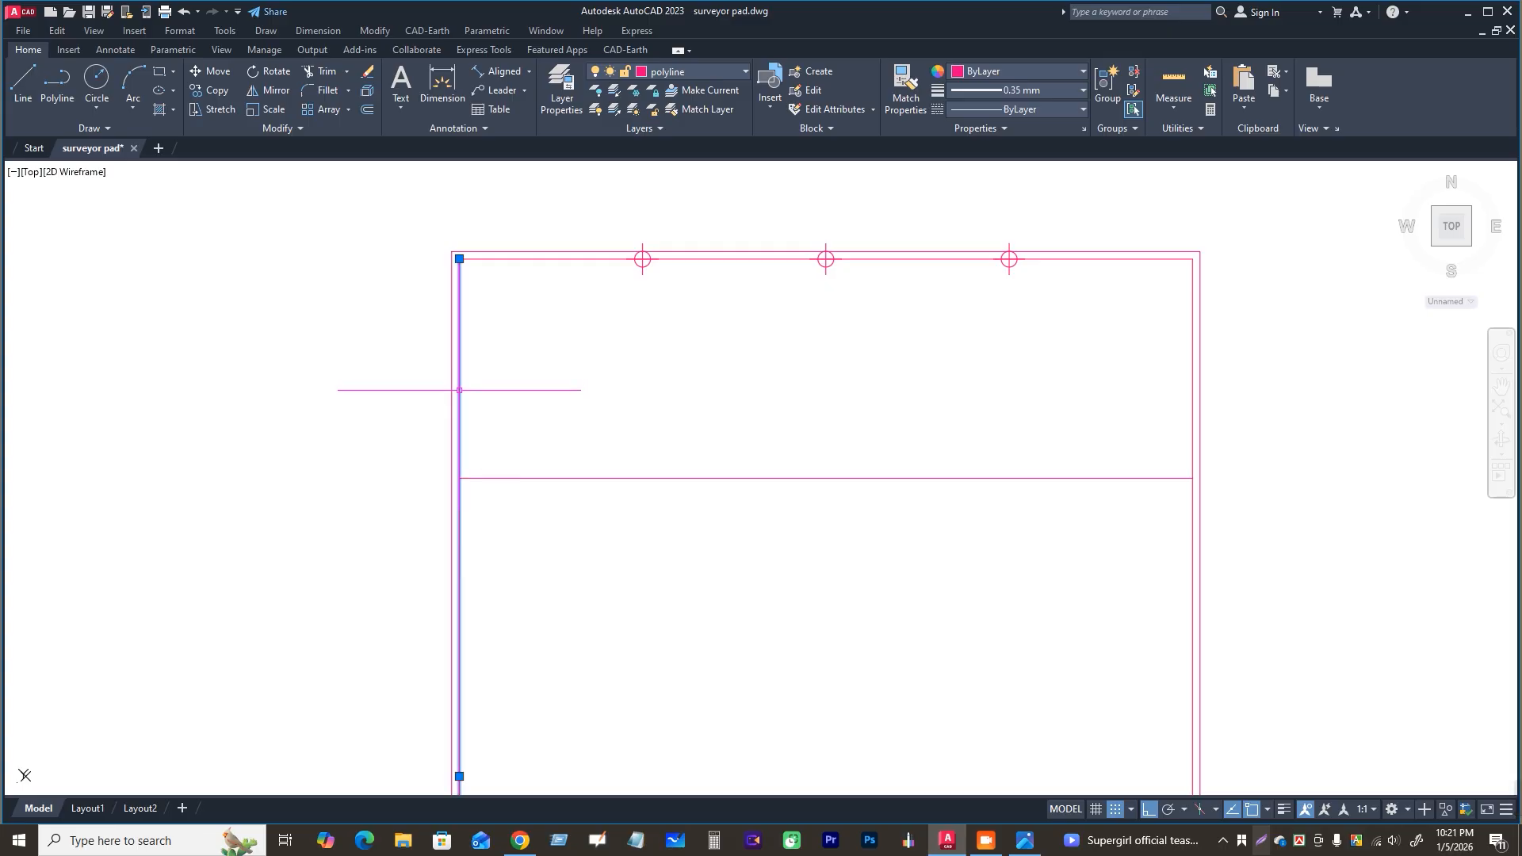
click(214, 91)
click(459, 477)
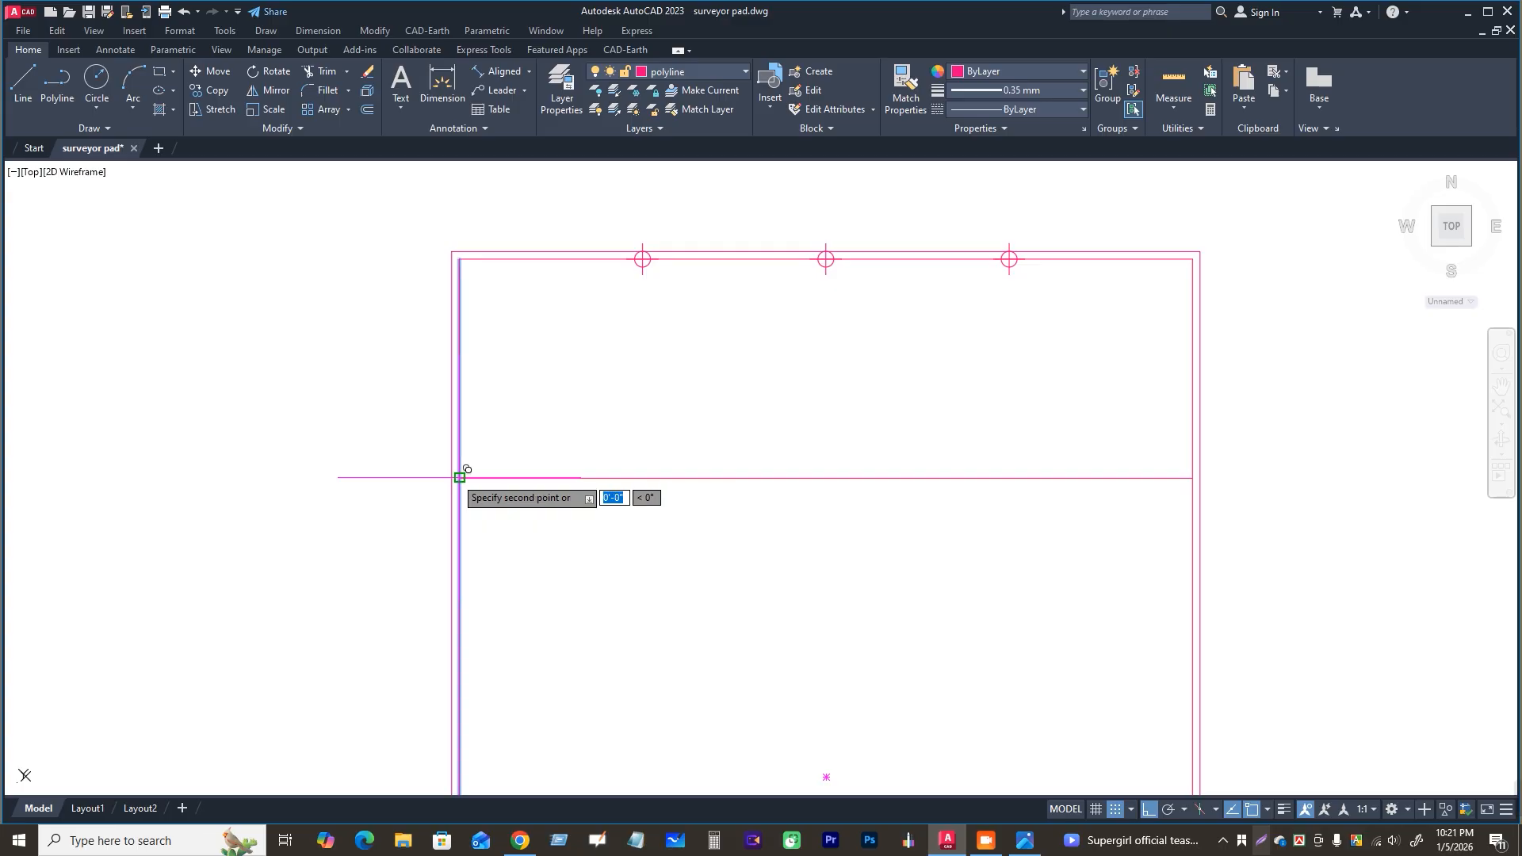
click(649, 462)
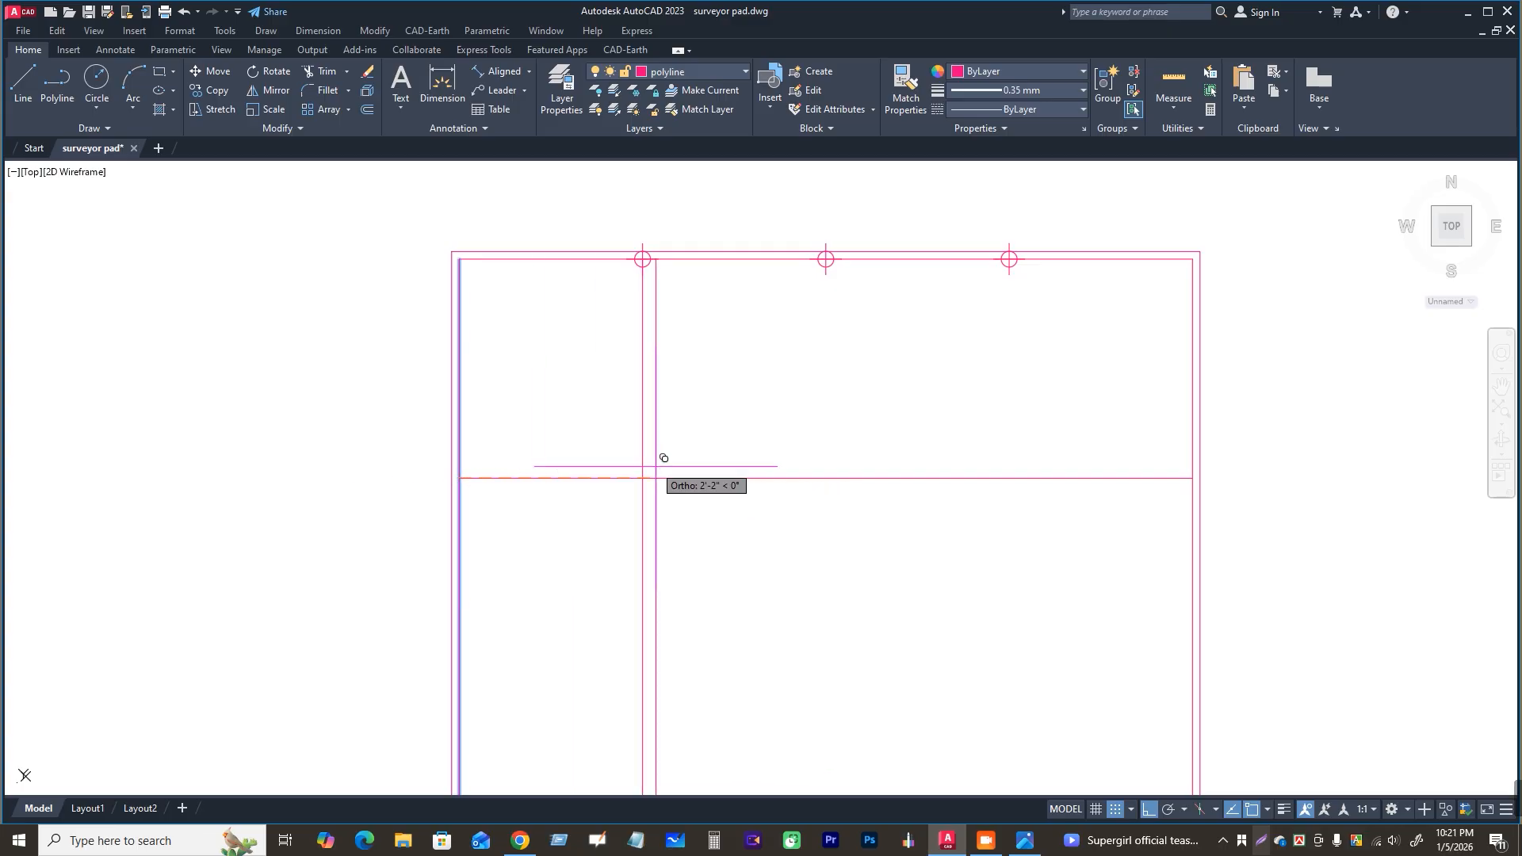
click(833, 436)
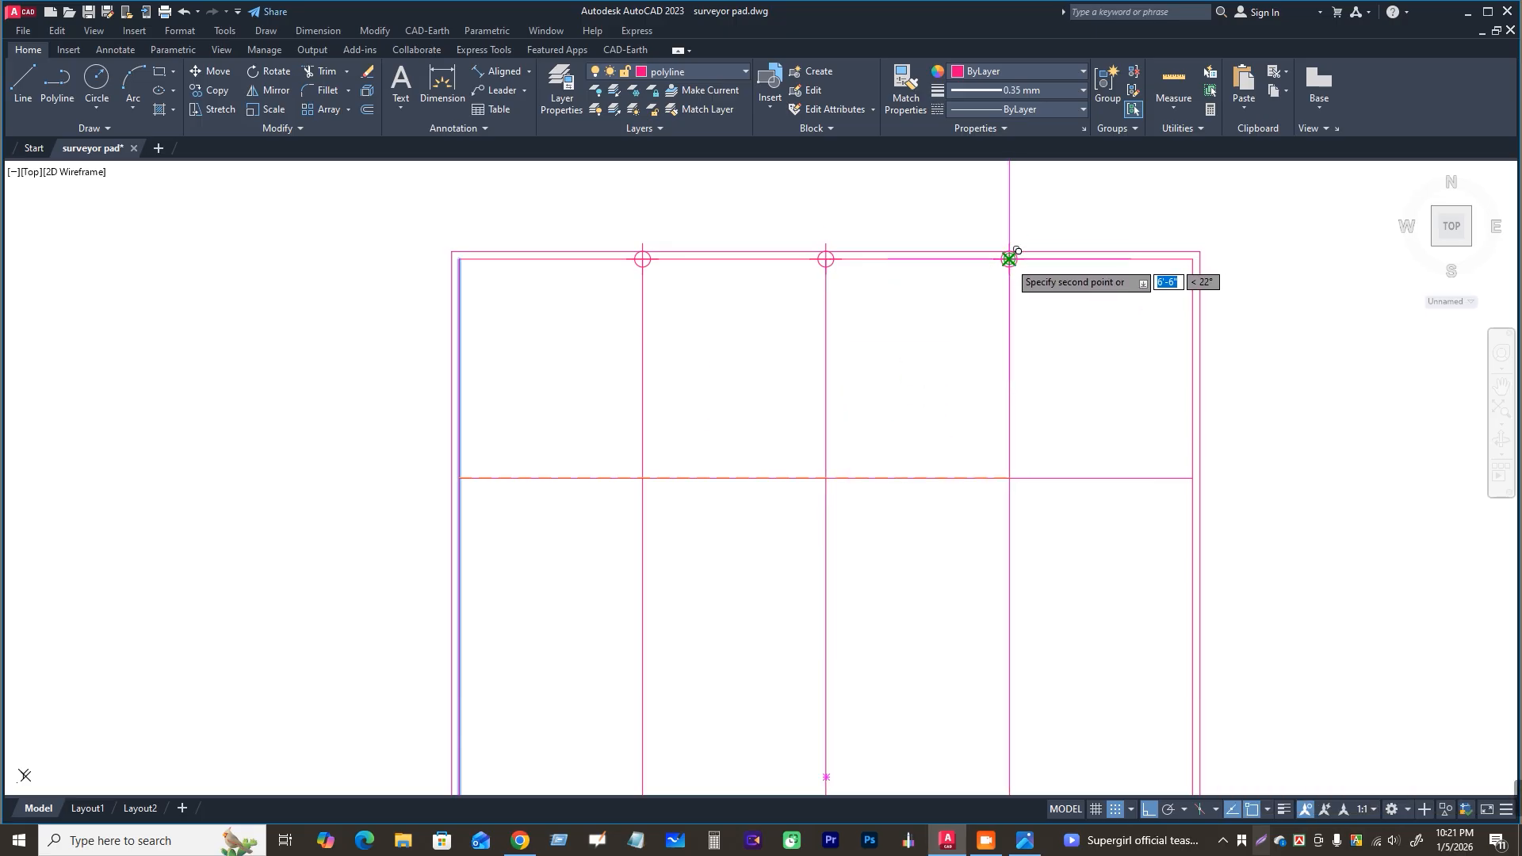
click(1014, 374)
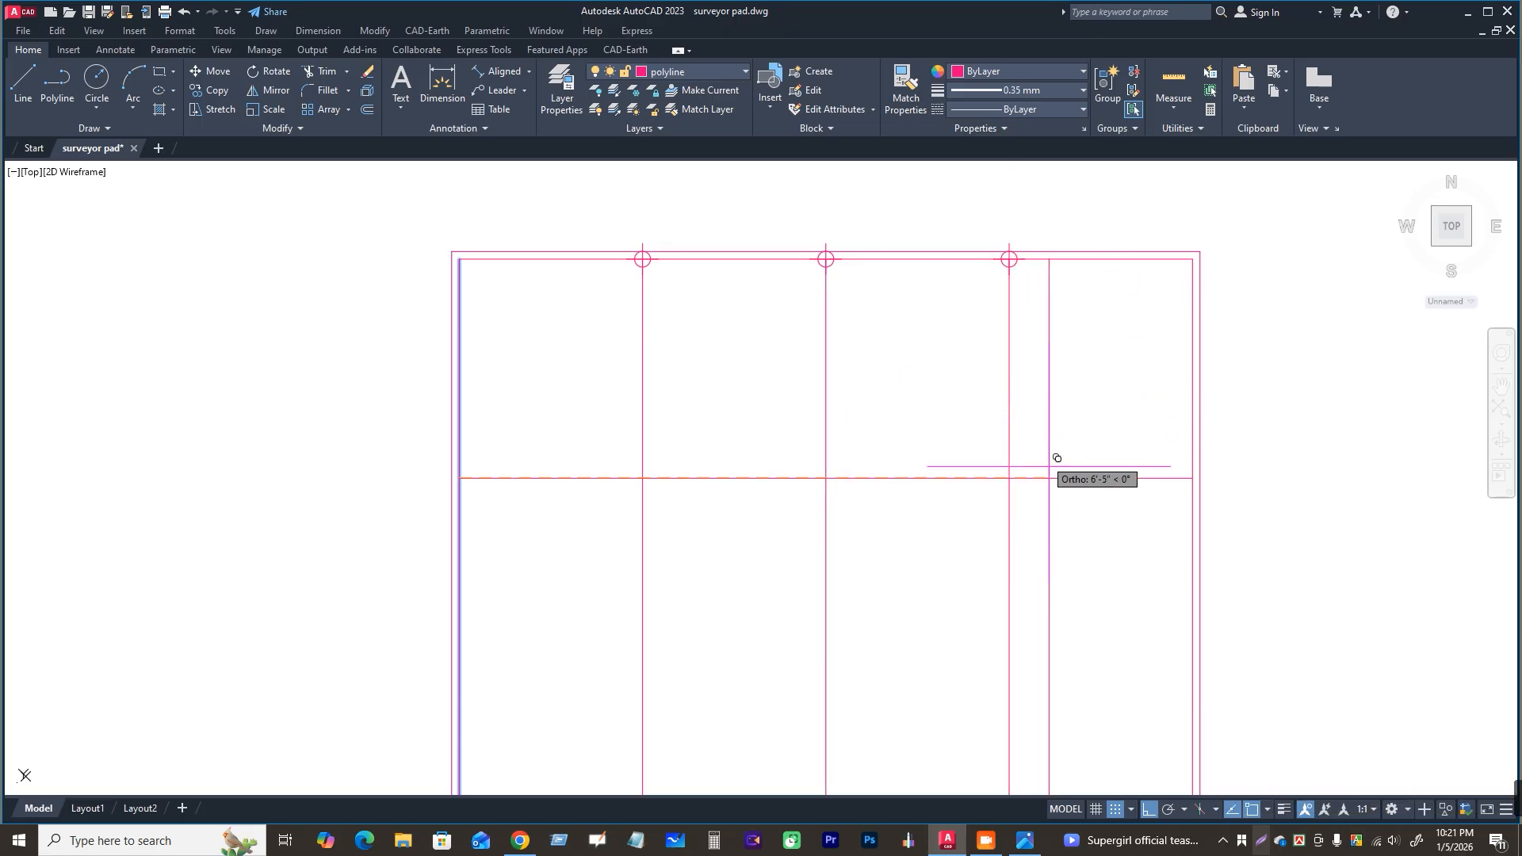
key(Escape)
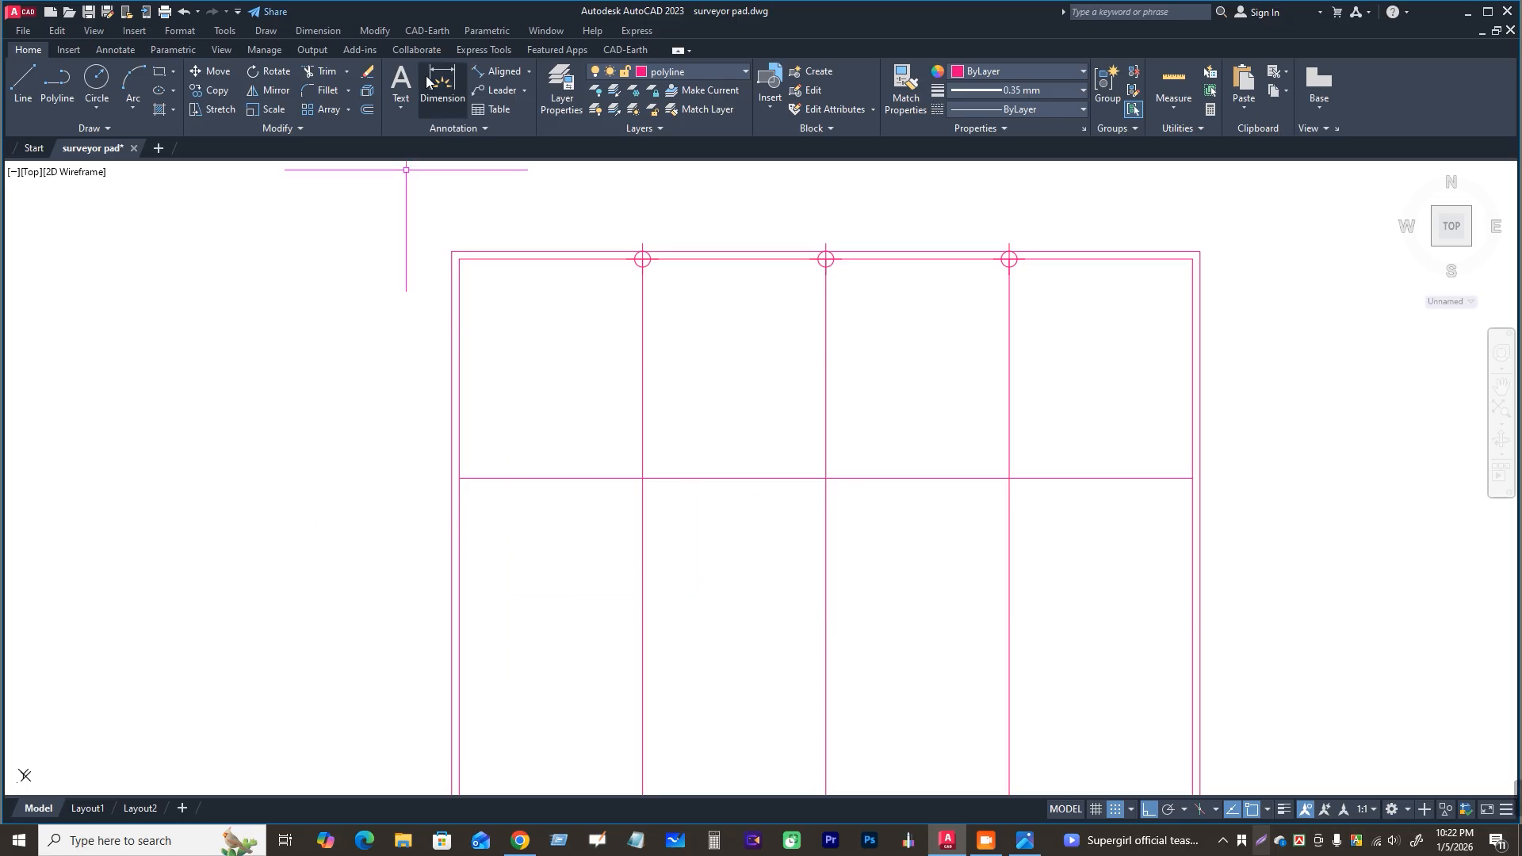
Step: Trim the three copied vertical lines below the horizontal line
click(327, 72)
click(642, 579)
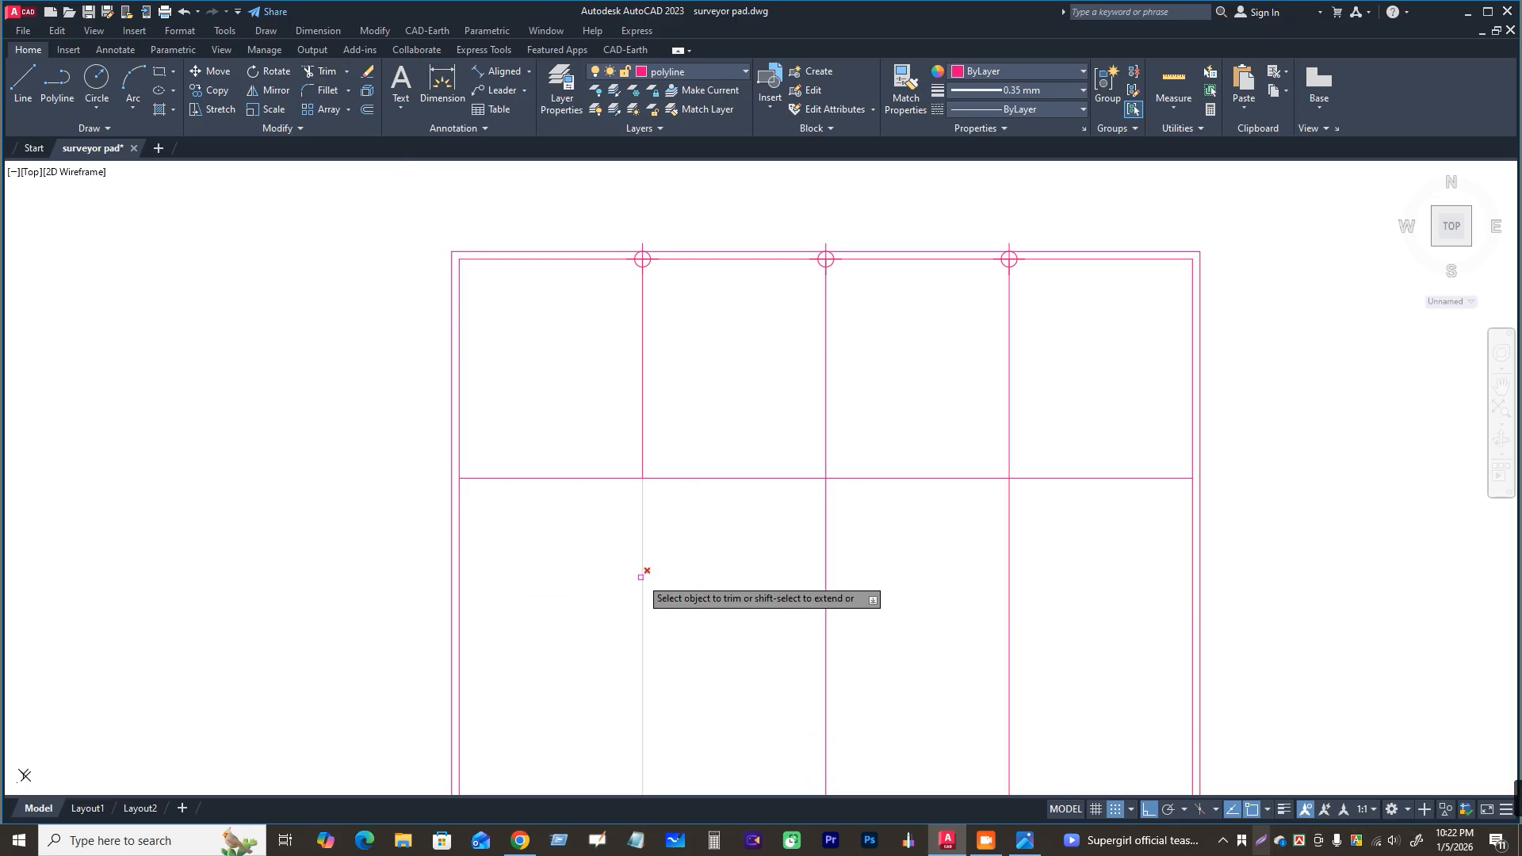
click(826, 556)
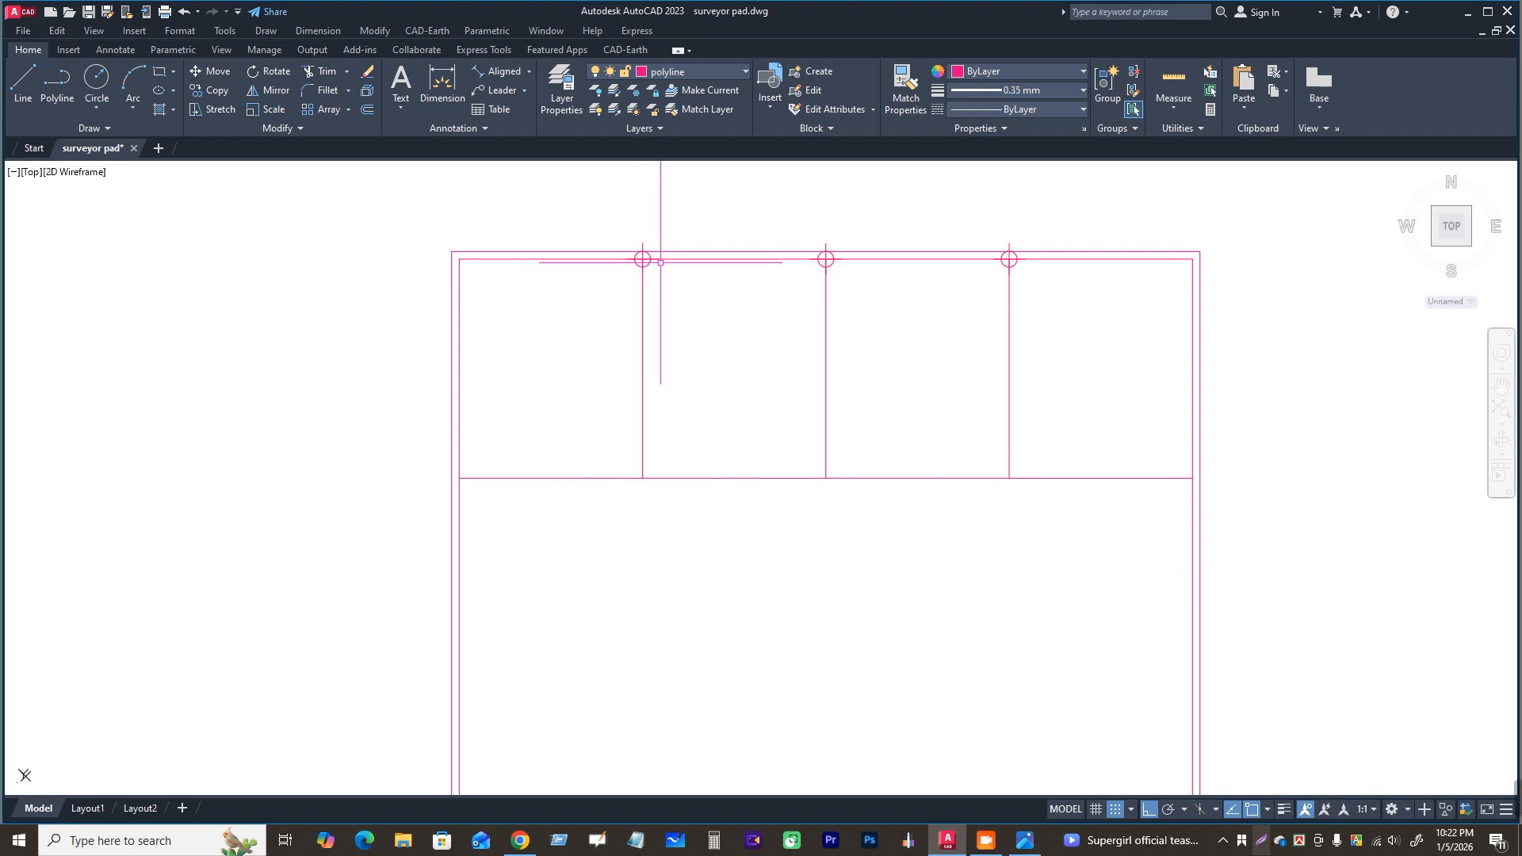
Step: Delete the three division point markers from the inner border's top line
key(Delete)
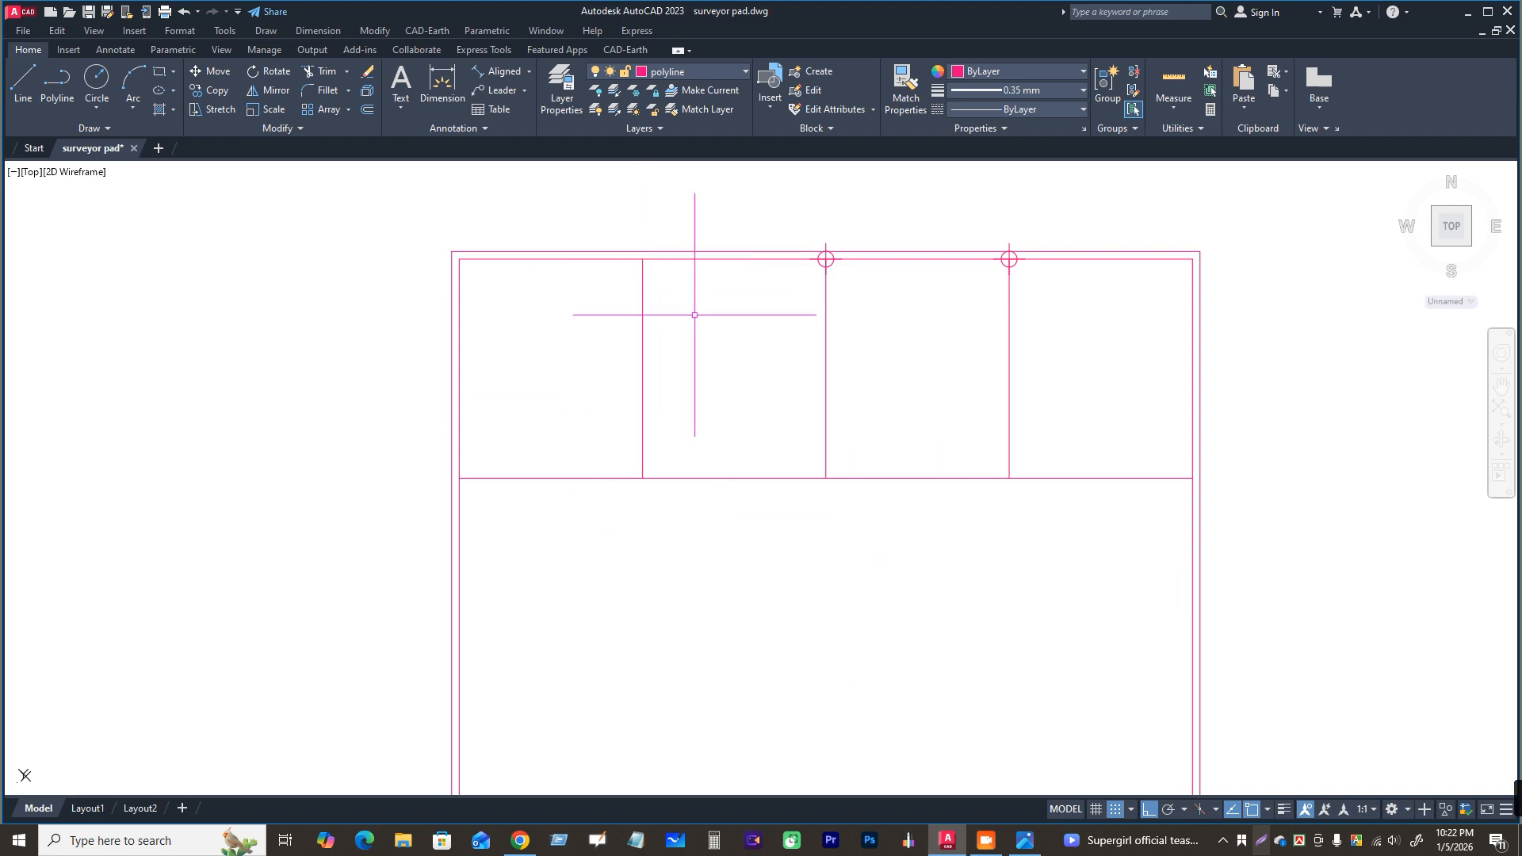
key(Delete)
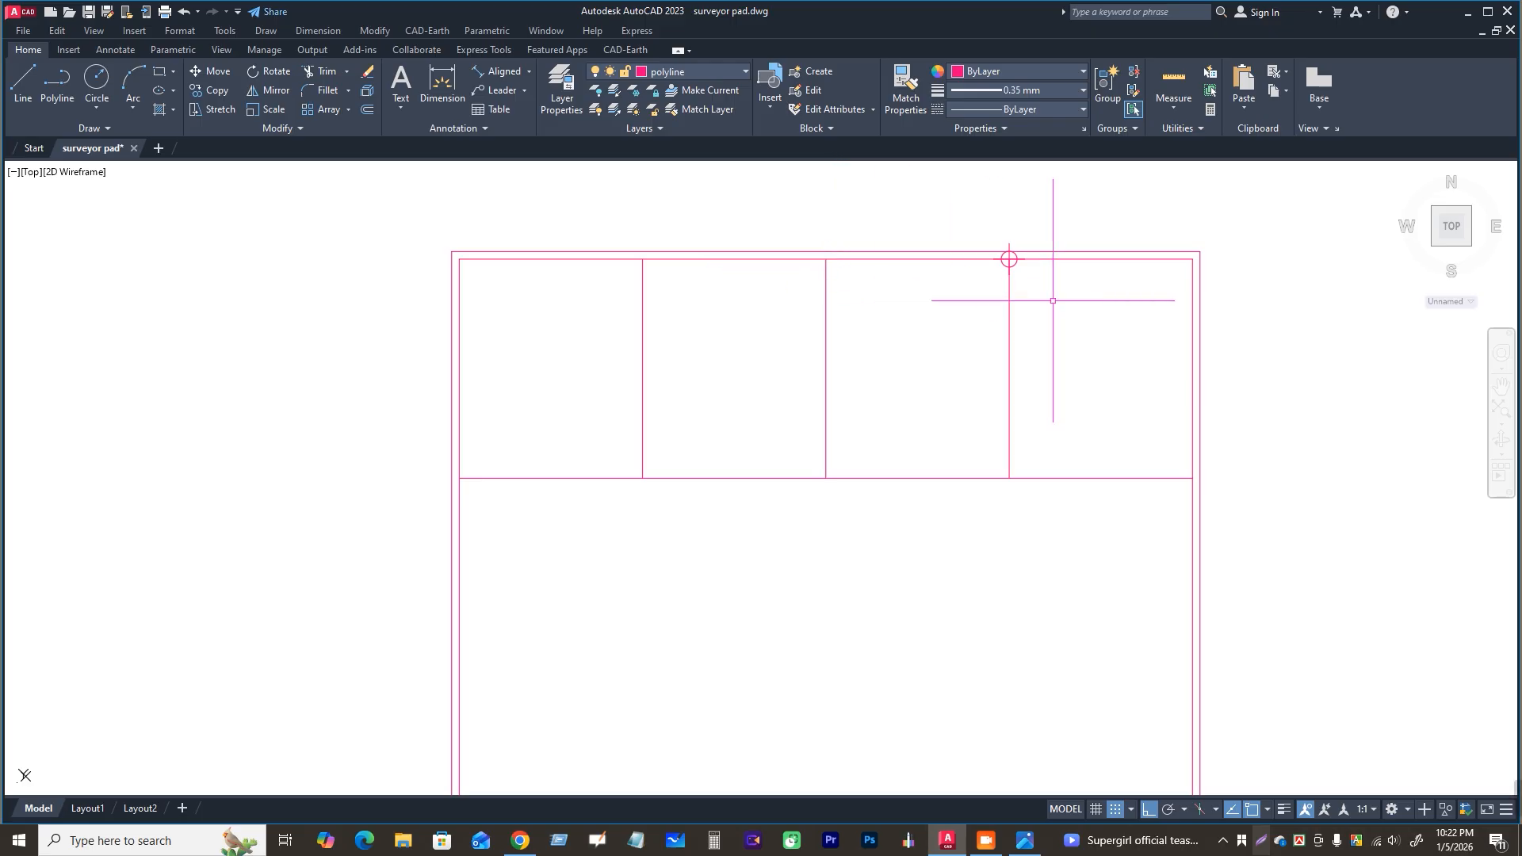
click(1010, 260)
key(Delete)
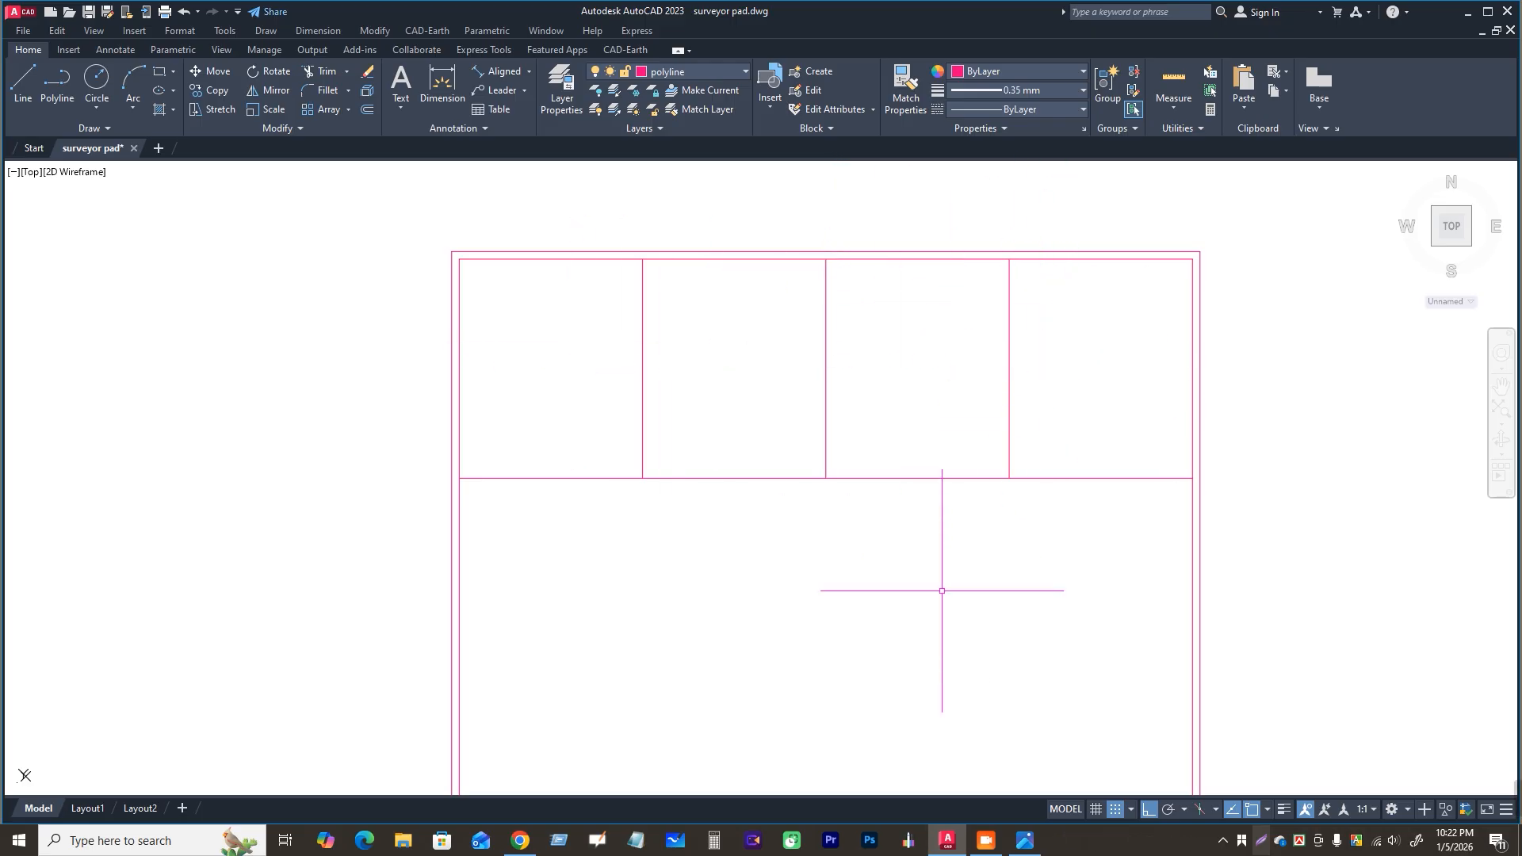
Step: Create closed polyline boundaries inside all four cells of the upper row
text(b)
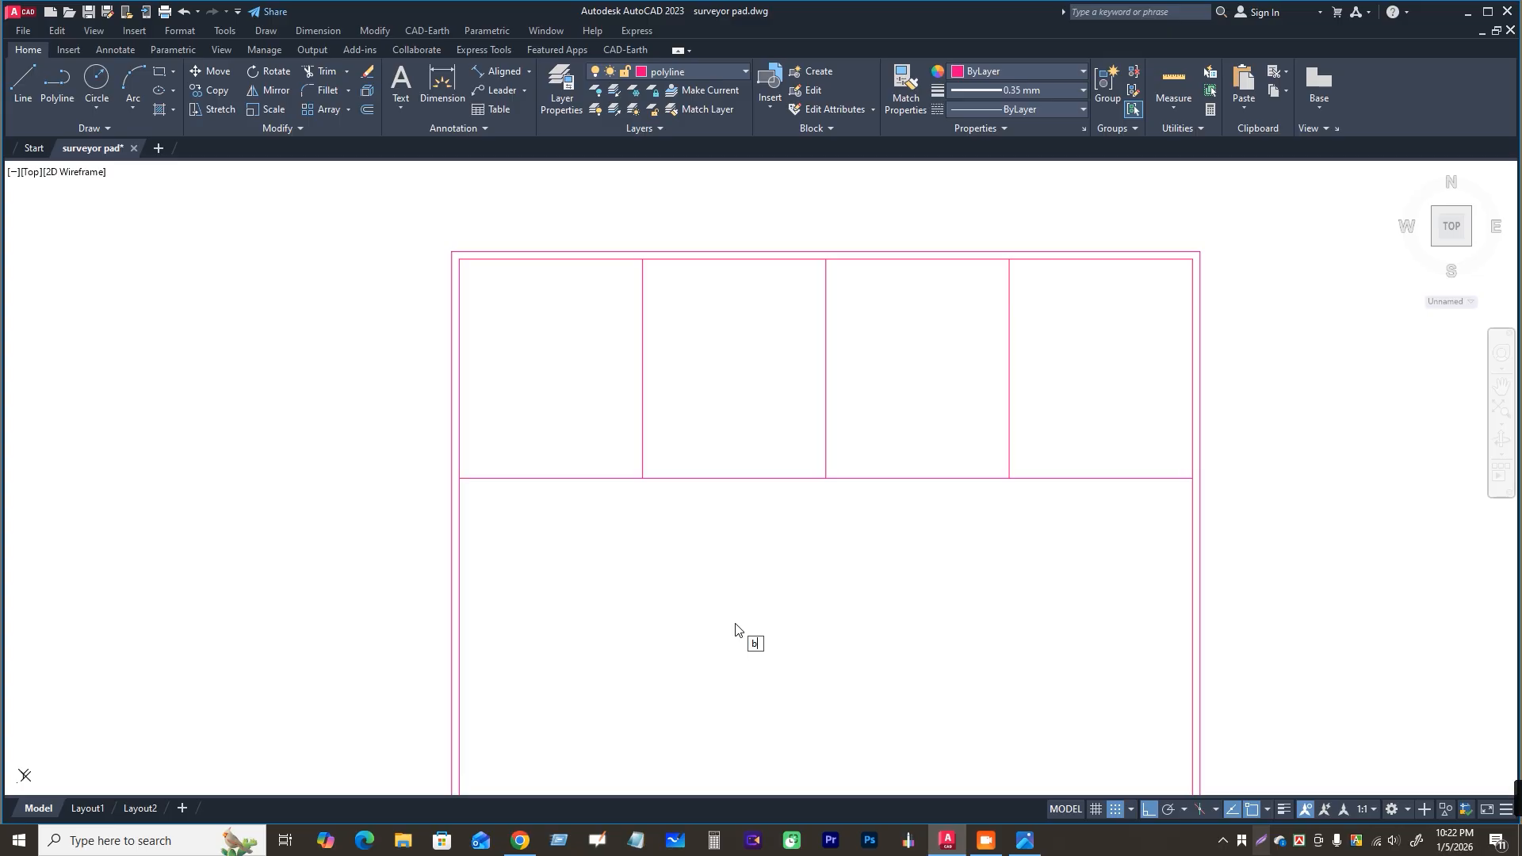
key(Return)
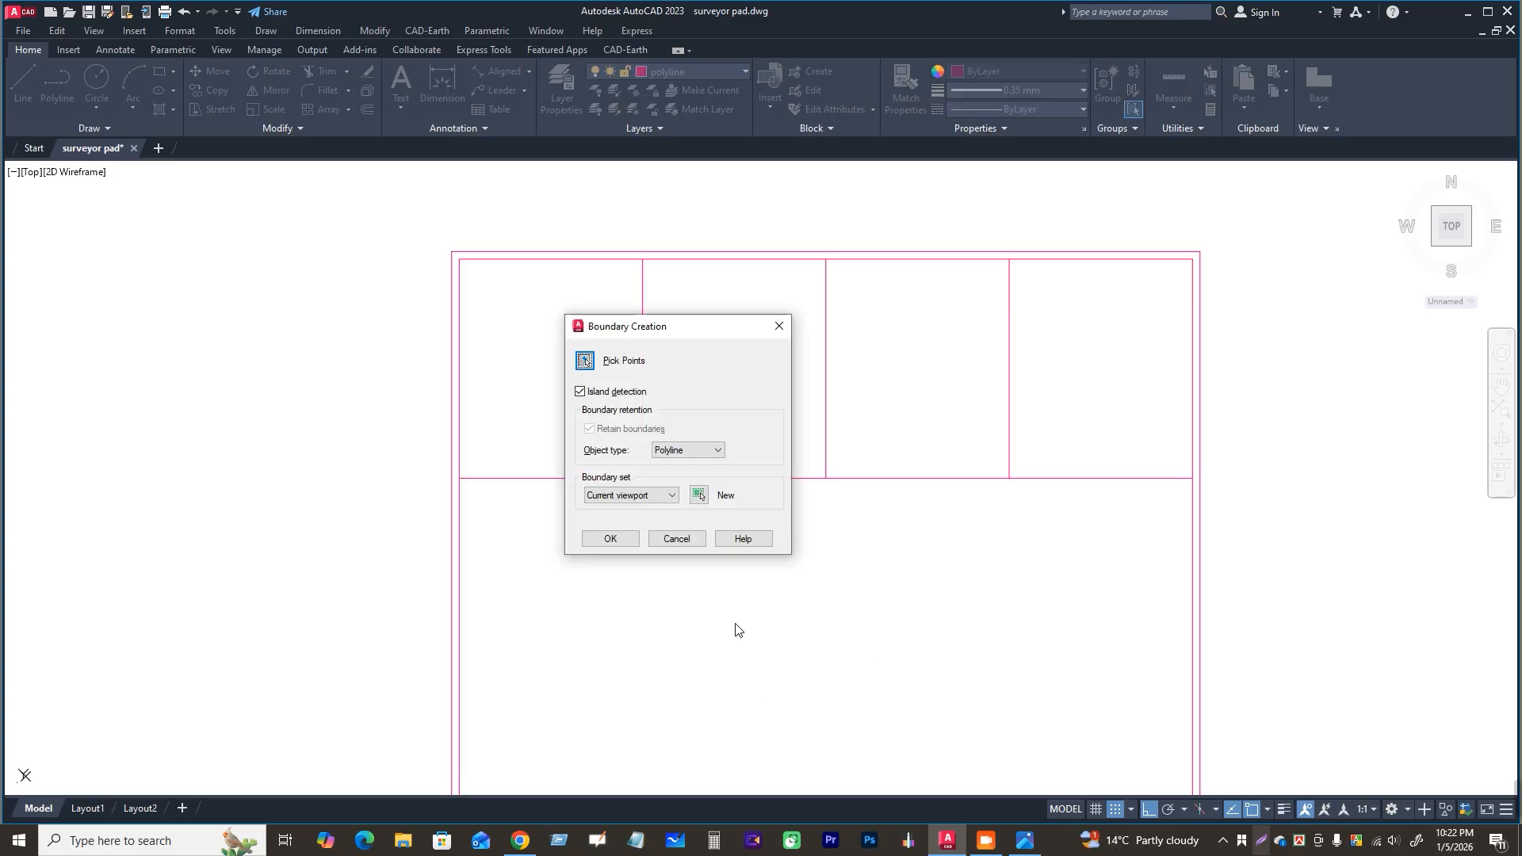
click(587, 362)
click(555, 360)
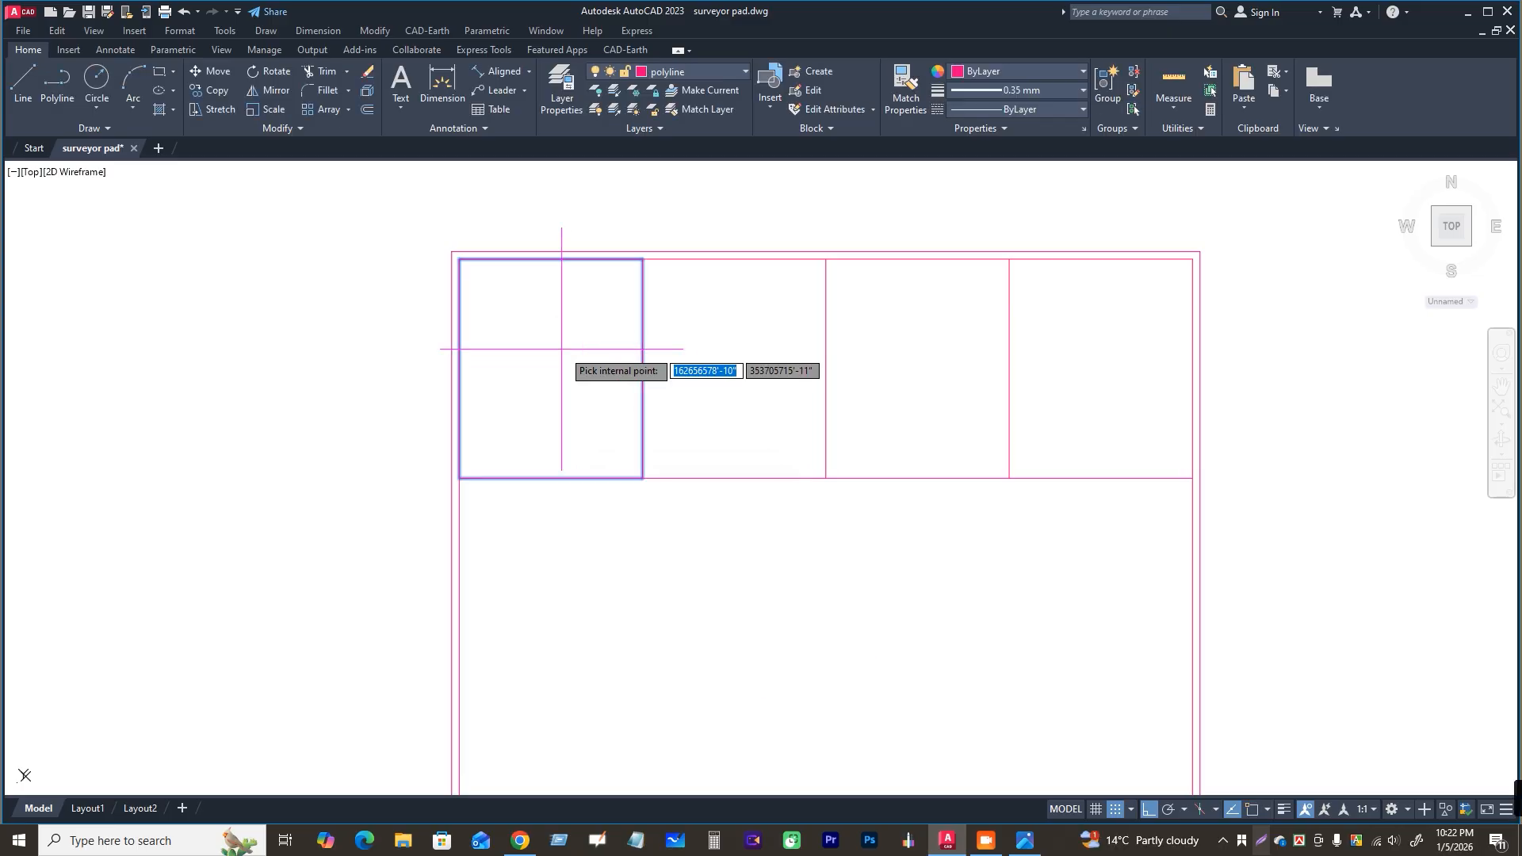
click(762, 360)
click(892, 352)
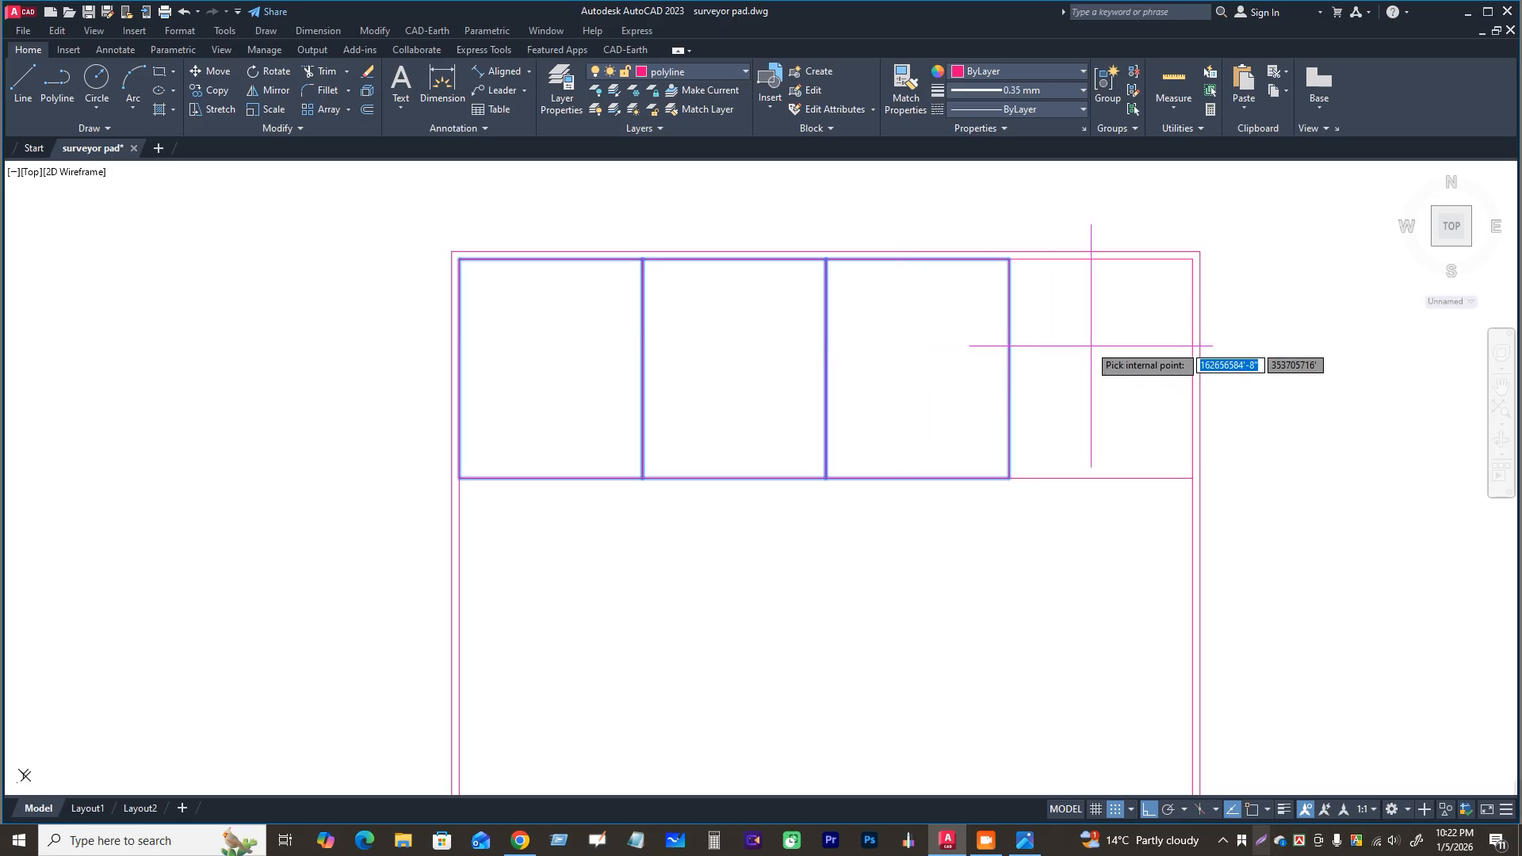
click(1093, 342)
key(Return)
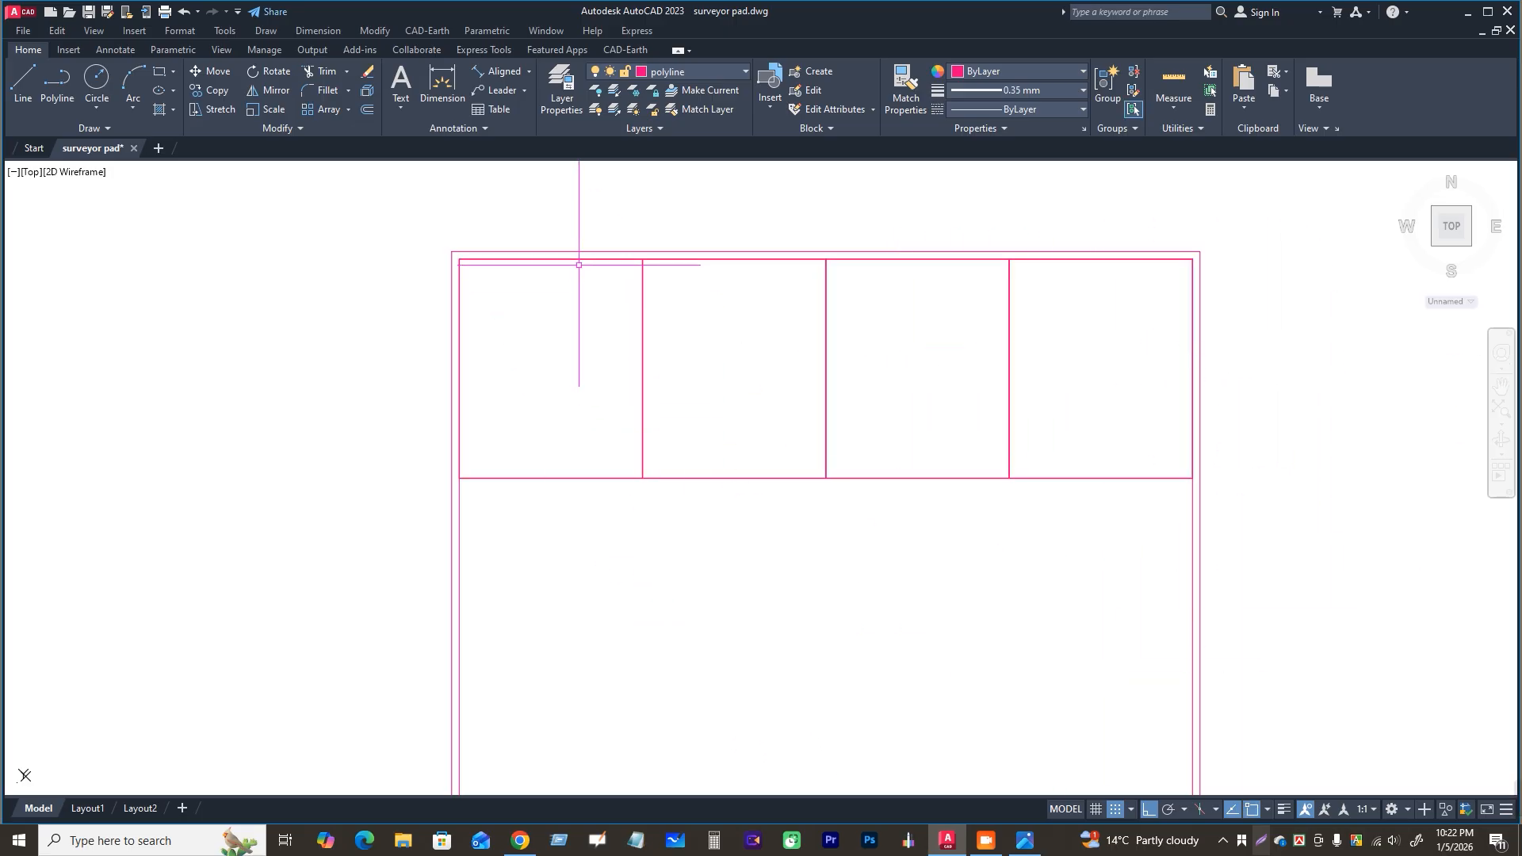
Step: Offset the first upper cell's boundary inward by 0.5"
click(579, 260)
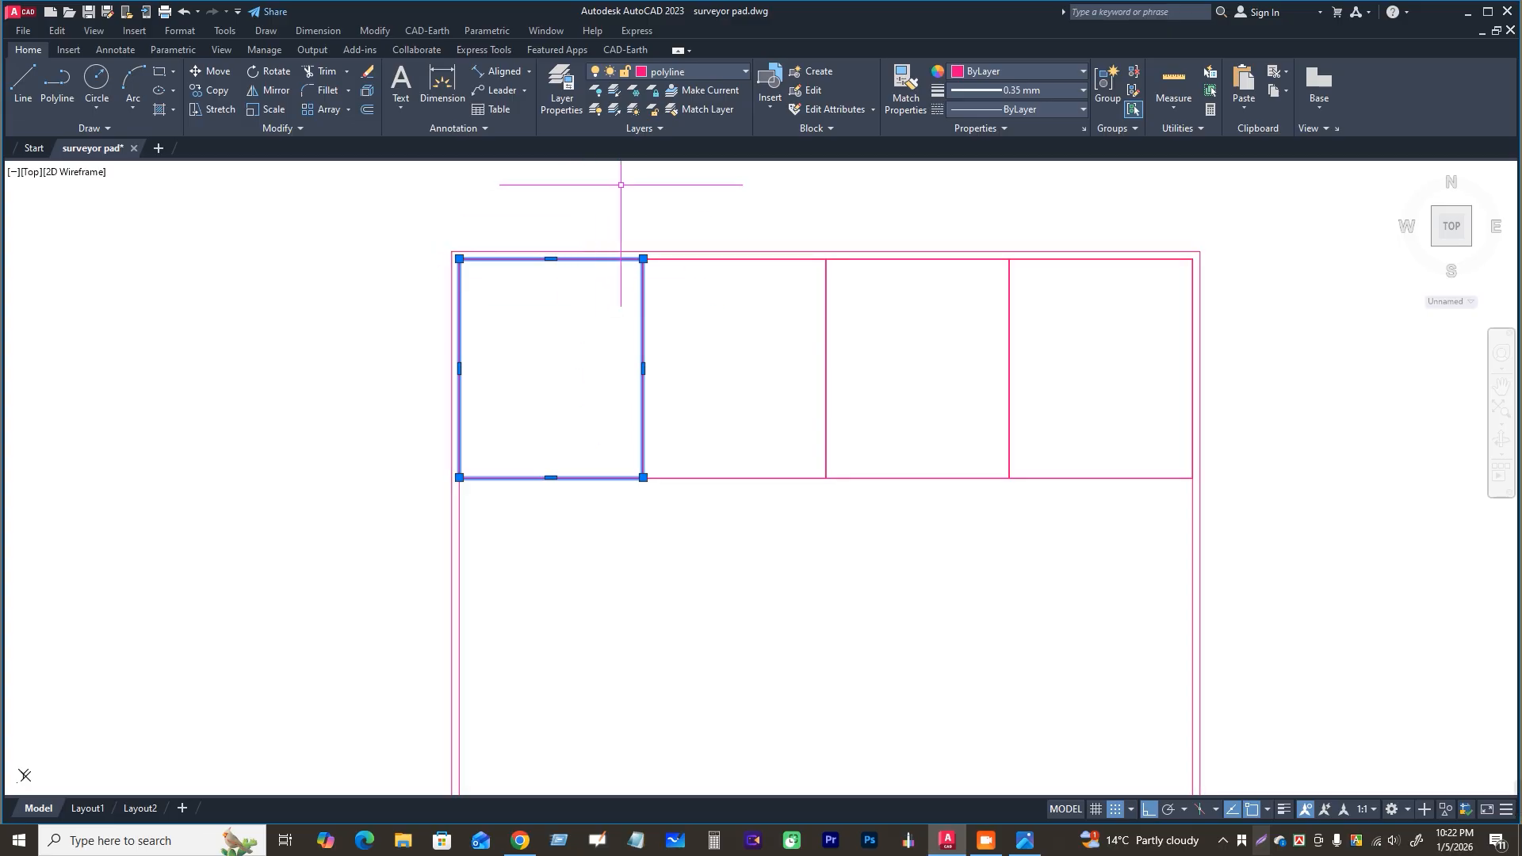
click(368, 111)
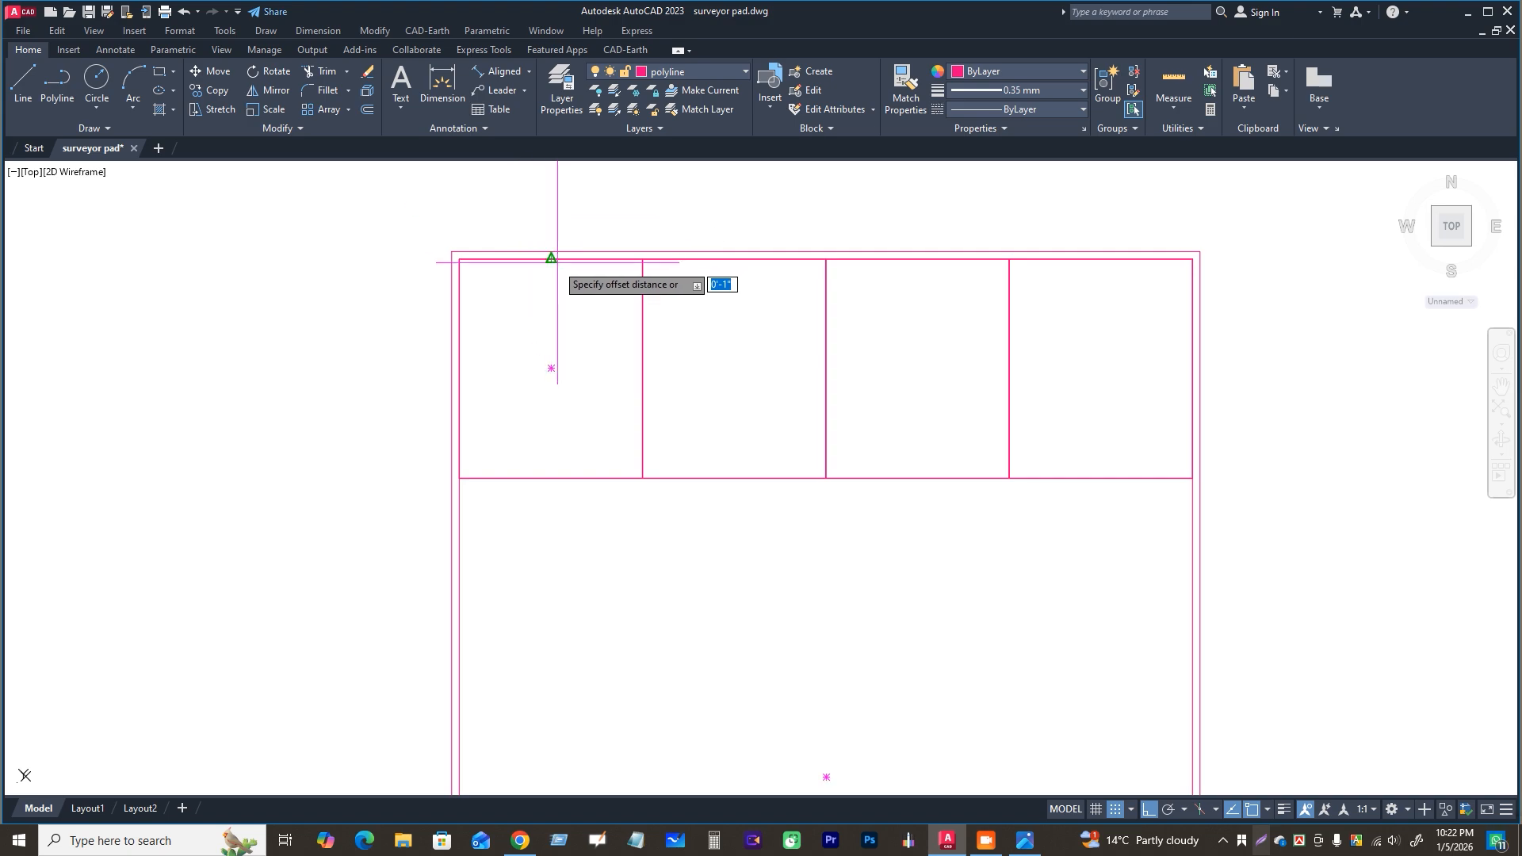
click(553, 259)
scroll(564, 296, up, 2)
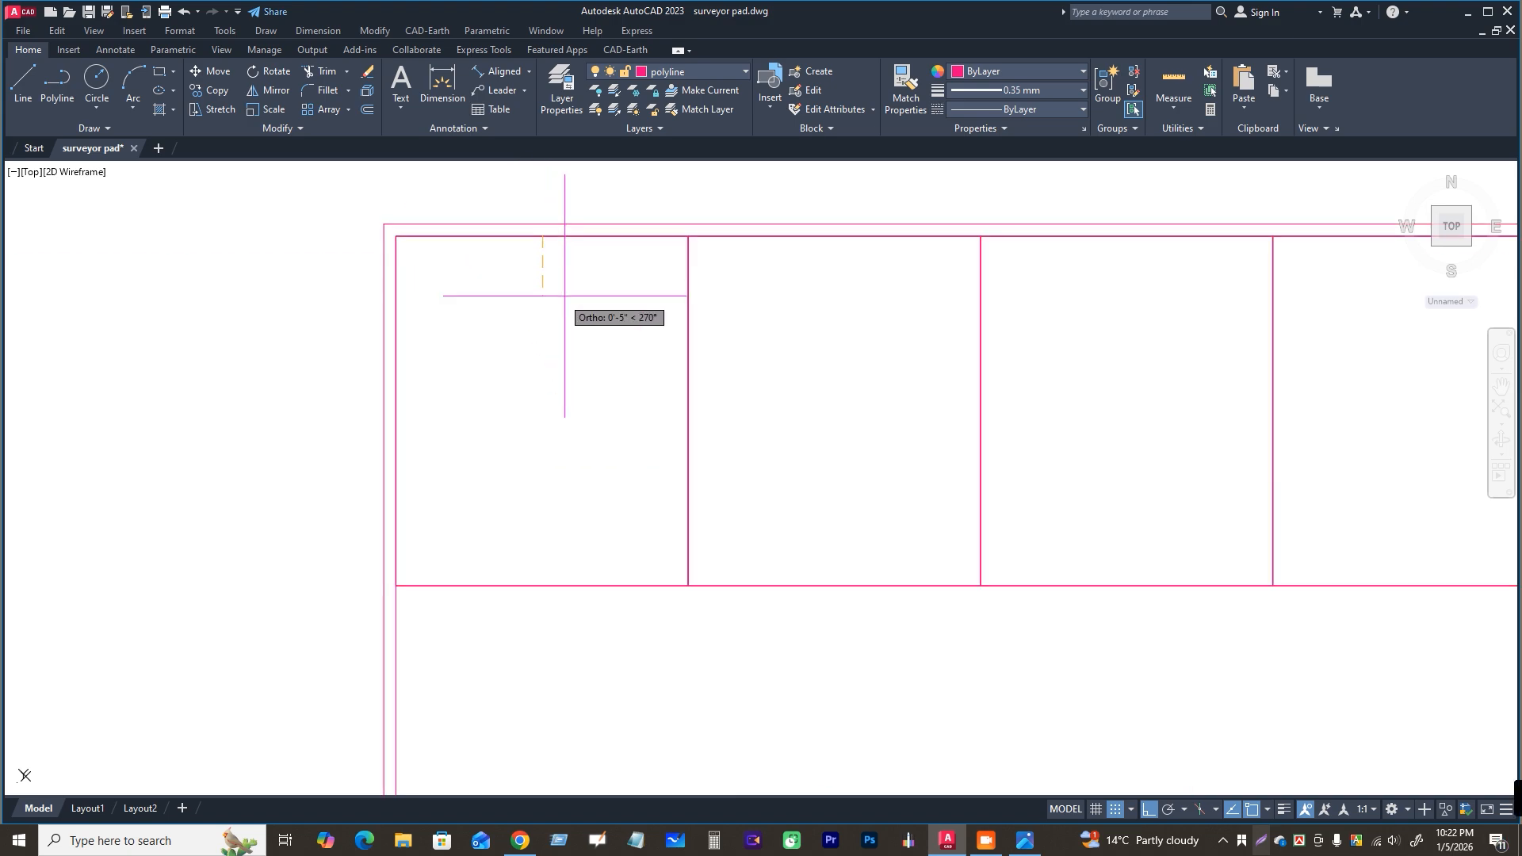
text(0.5")
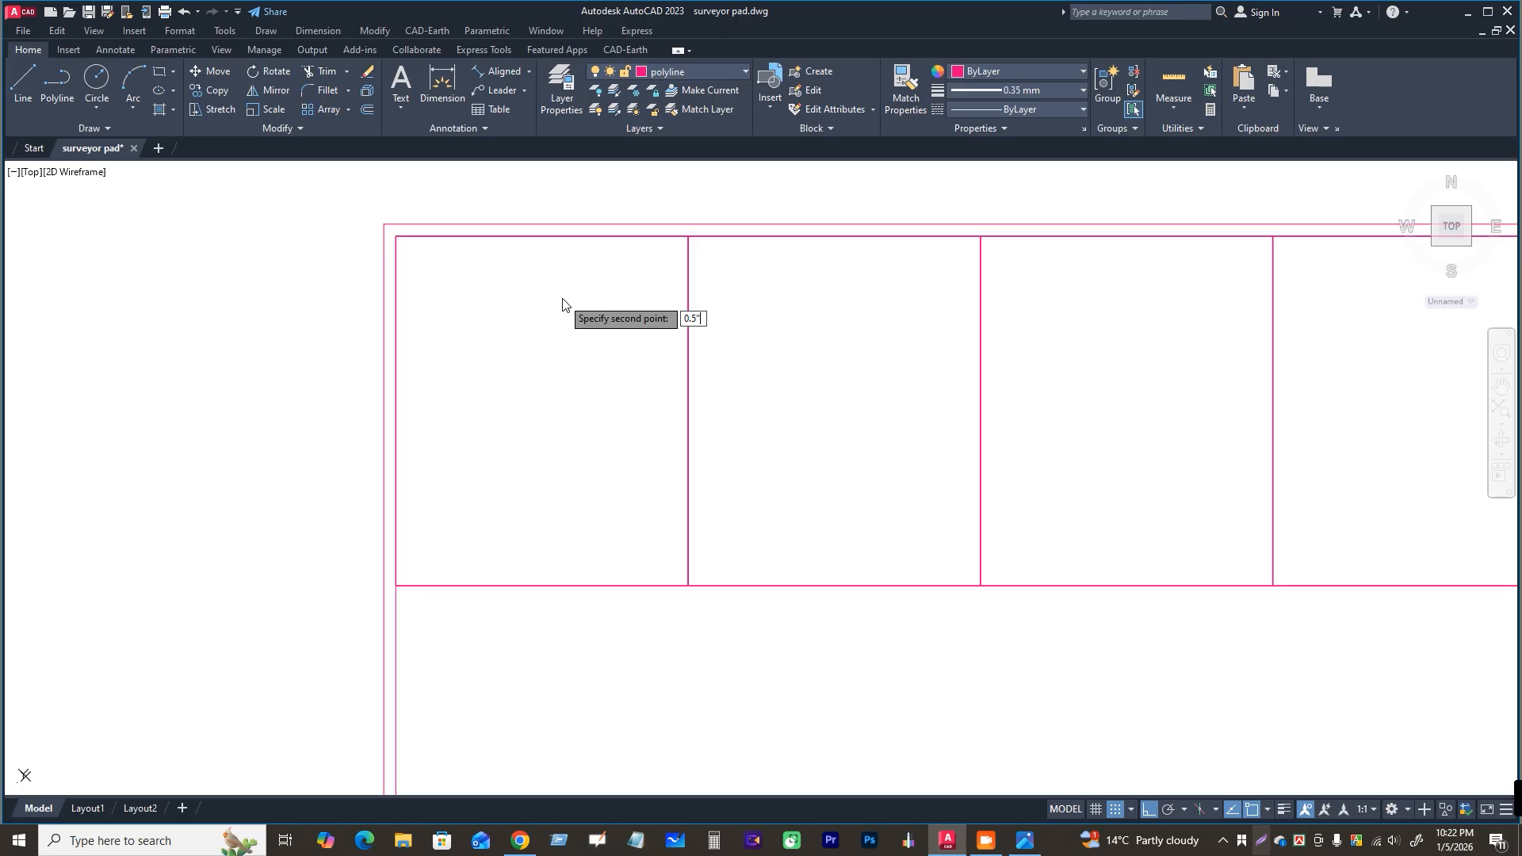
key(Return)
click(564, 237)
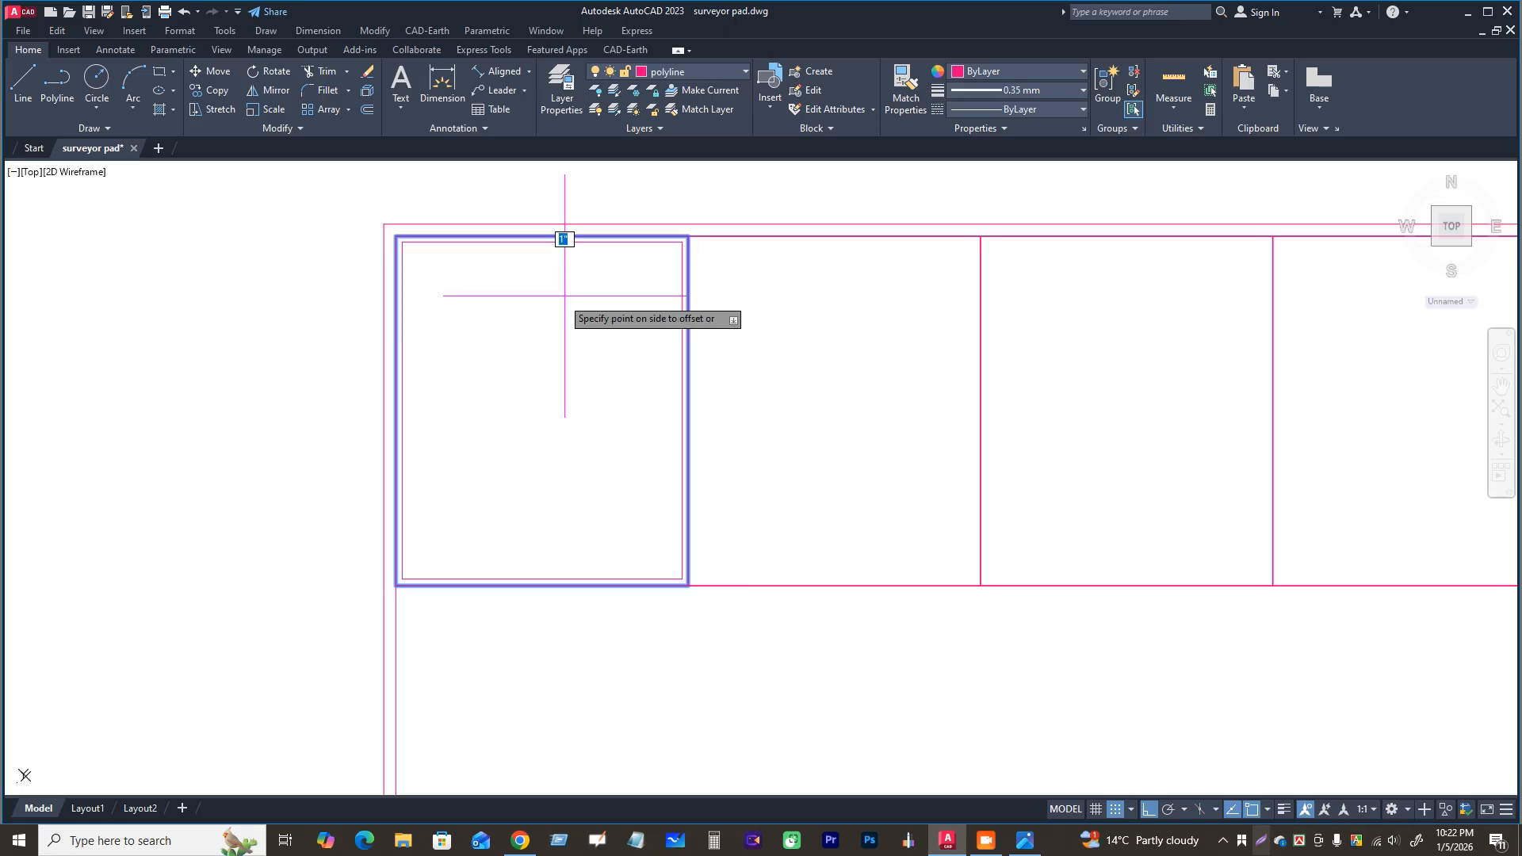
click(565, 295)
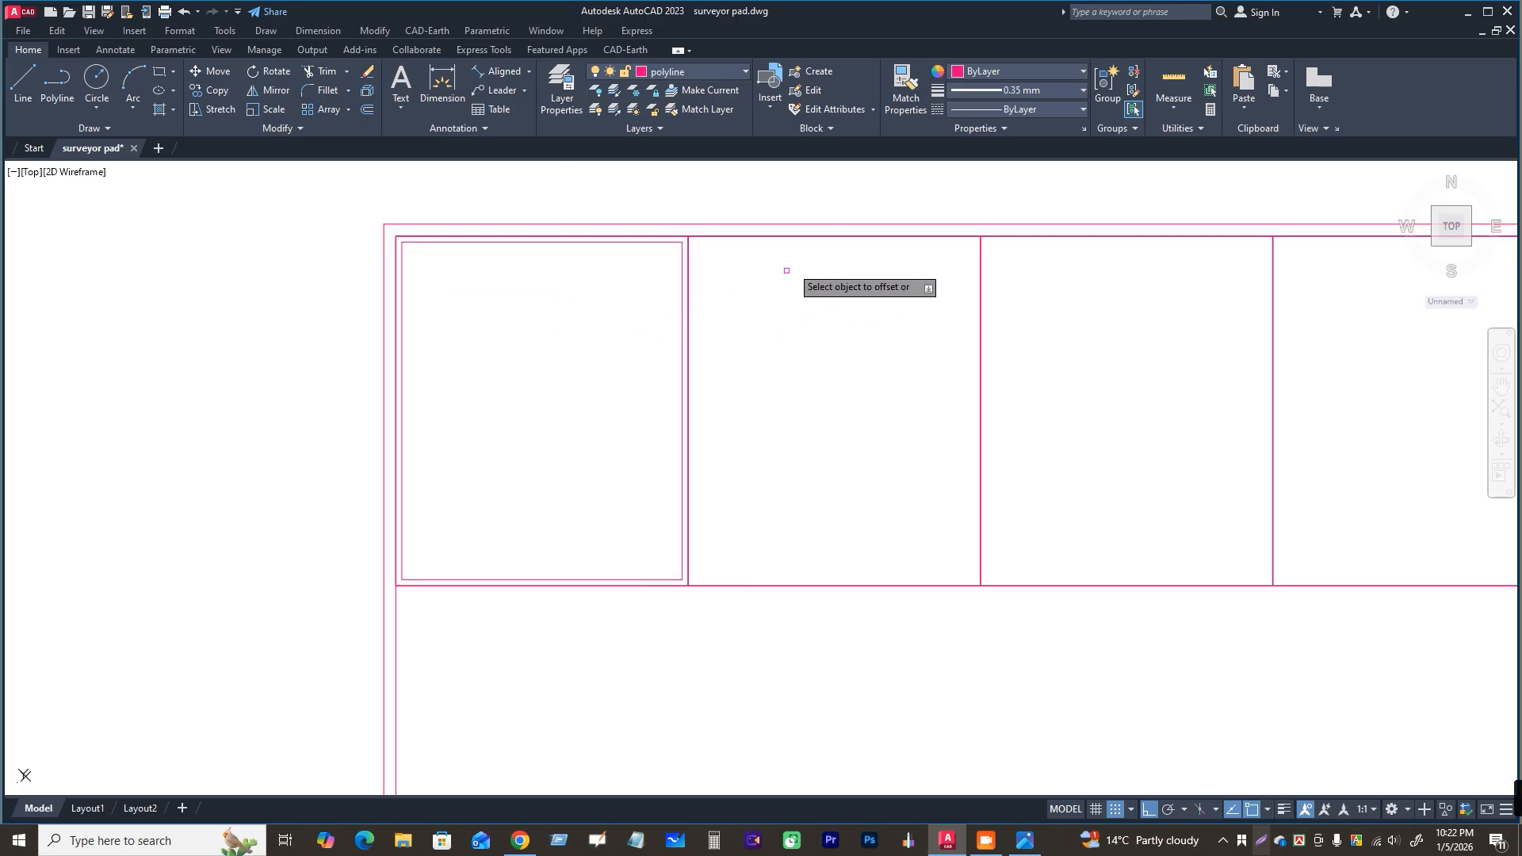
Step: Offset the boundaries of the second, third and fourth upper cells inward by the same distance as the first
click(791, 236)
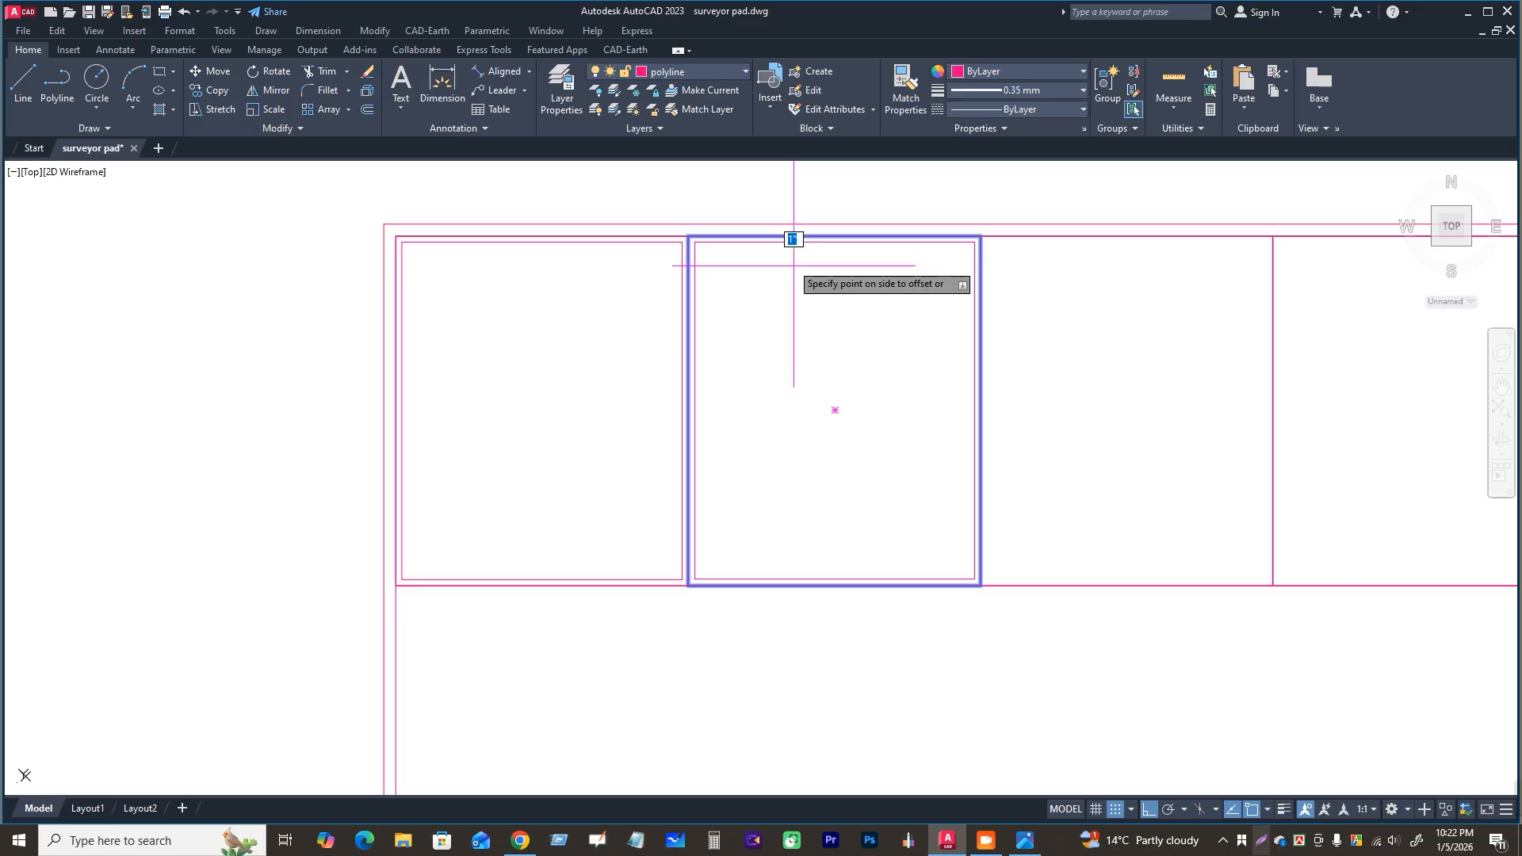
click(794, 239)
scroll(743, 304, down, 1)
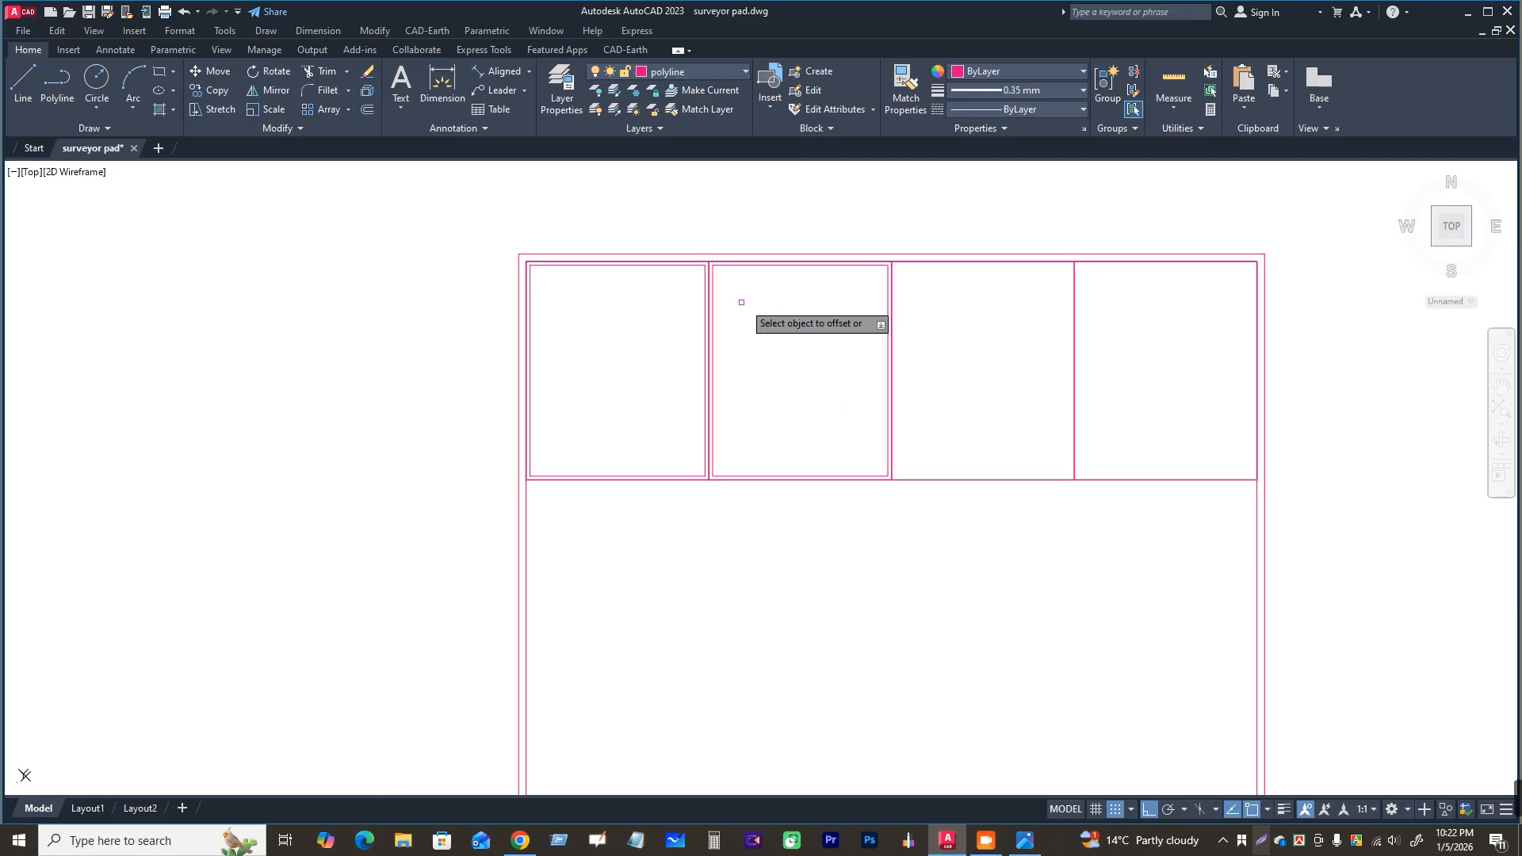
click(956, 266)
click(960, 274)
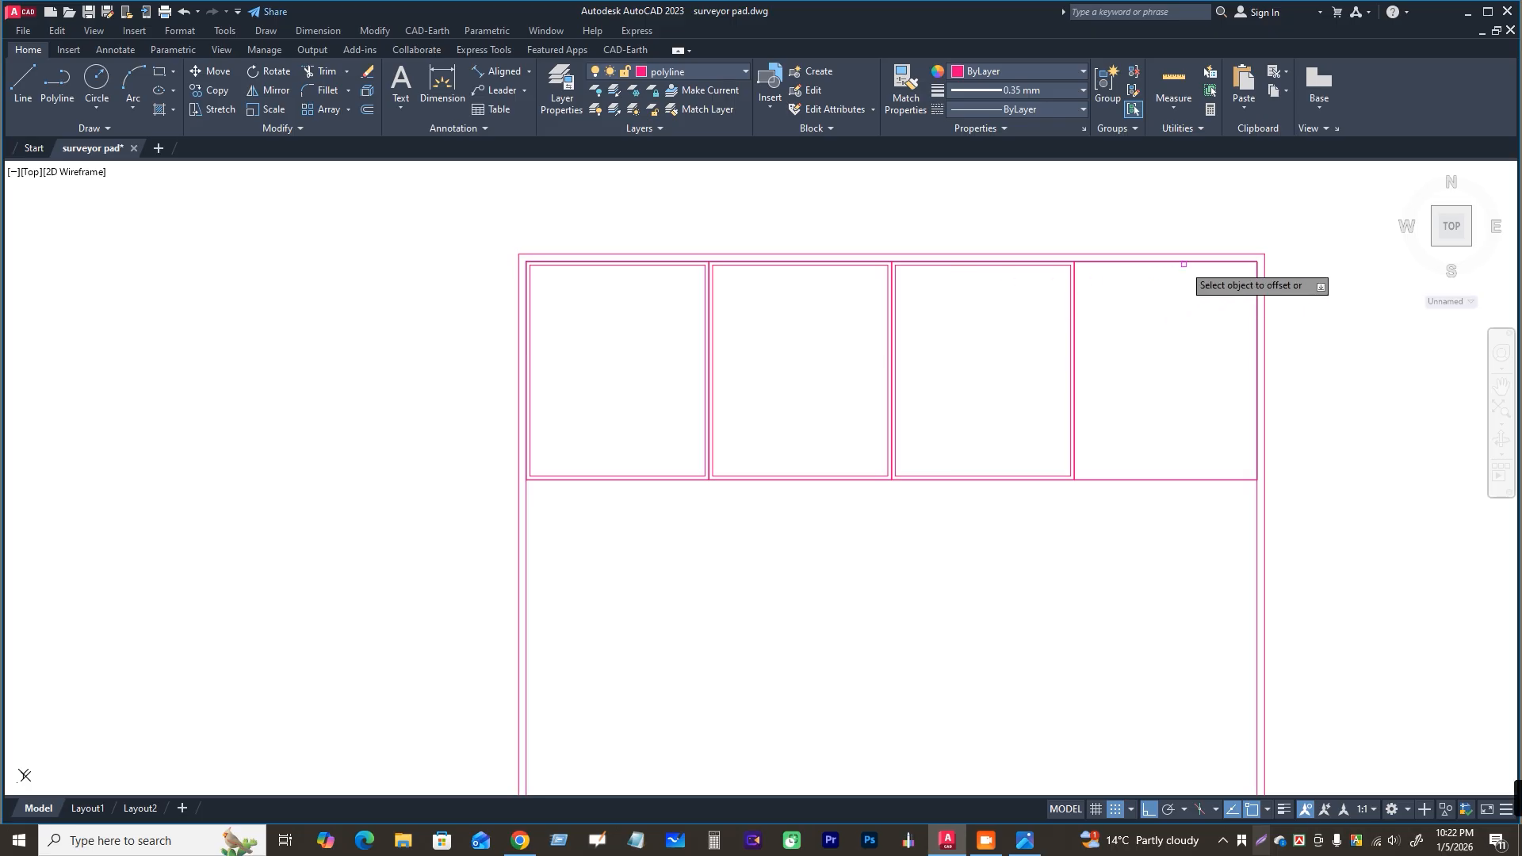
click(1164, 262)
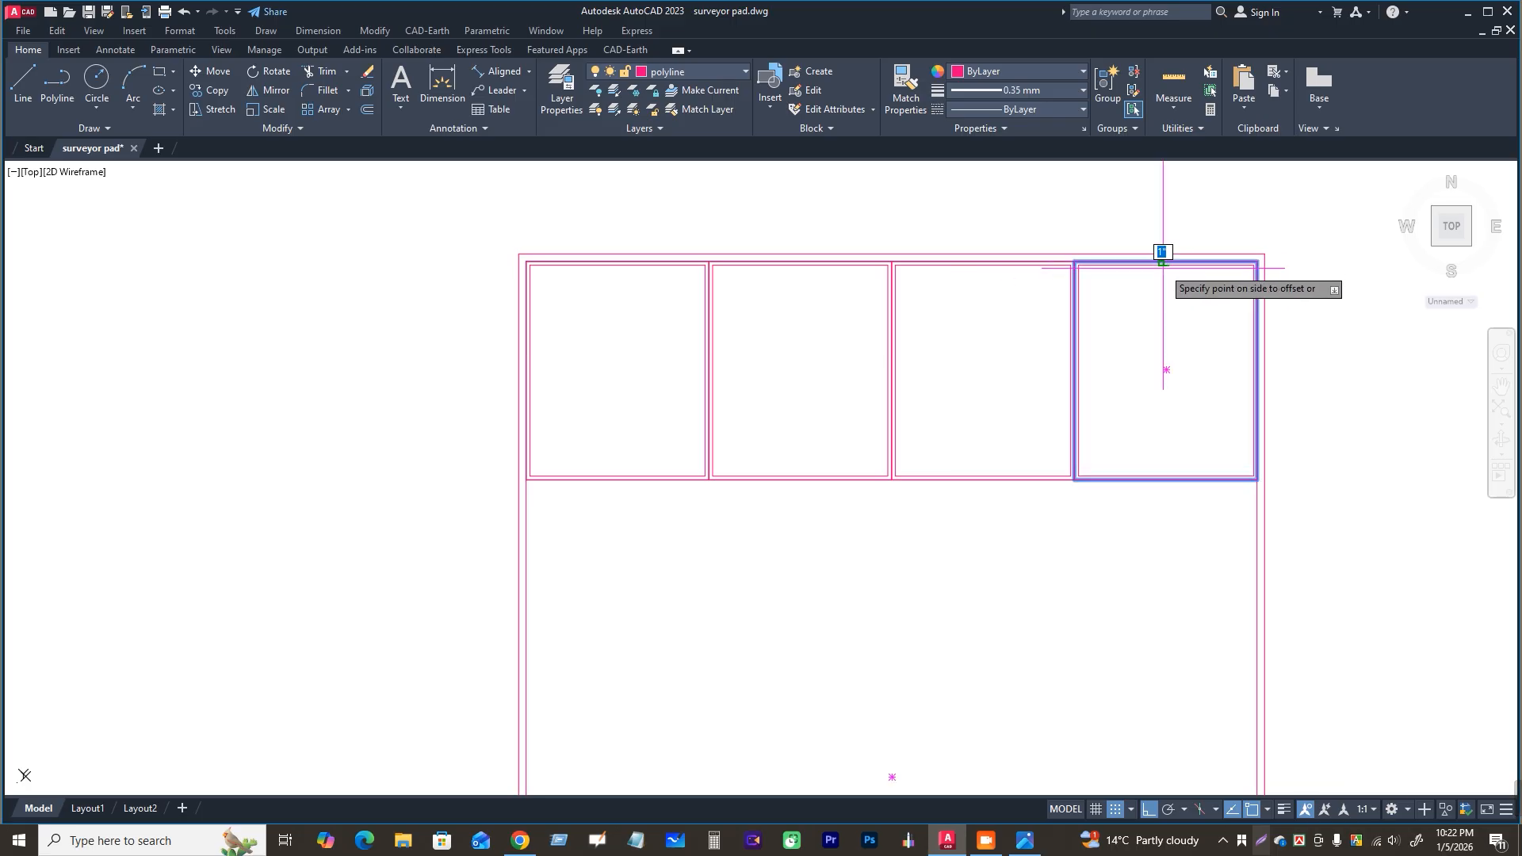
scroll(1171, 268, up, 6)
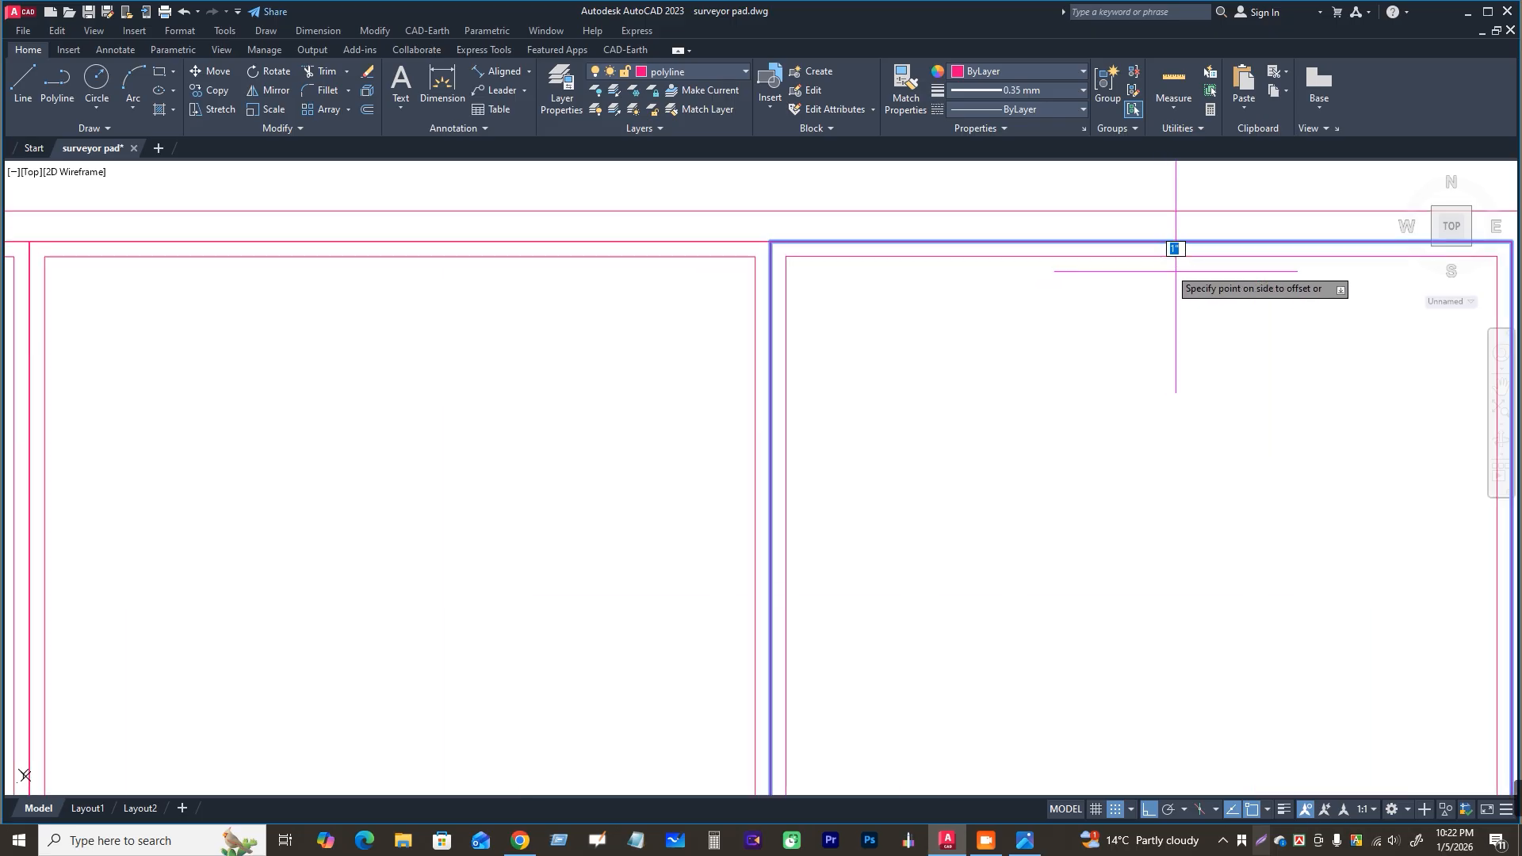
click(1144, 297)
scroll(972, 309, down, 8)
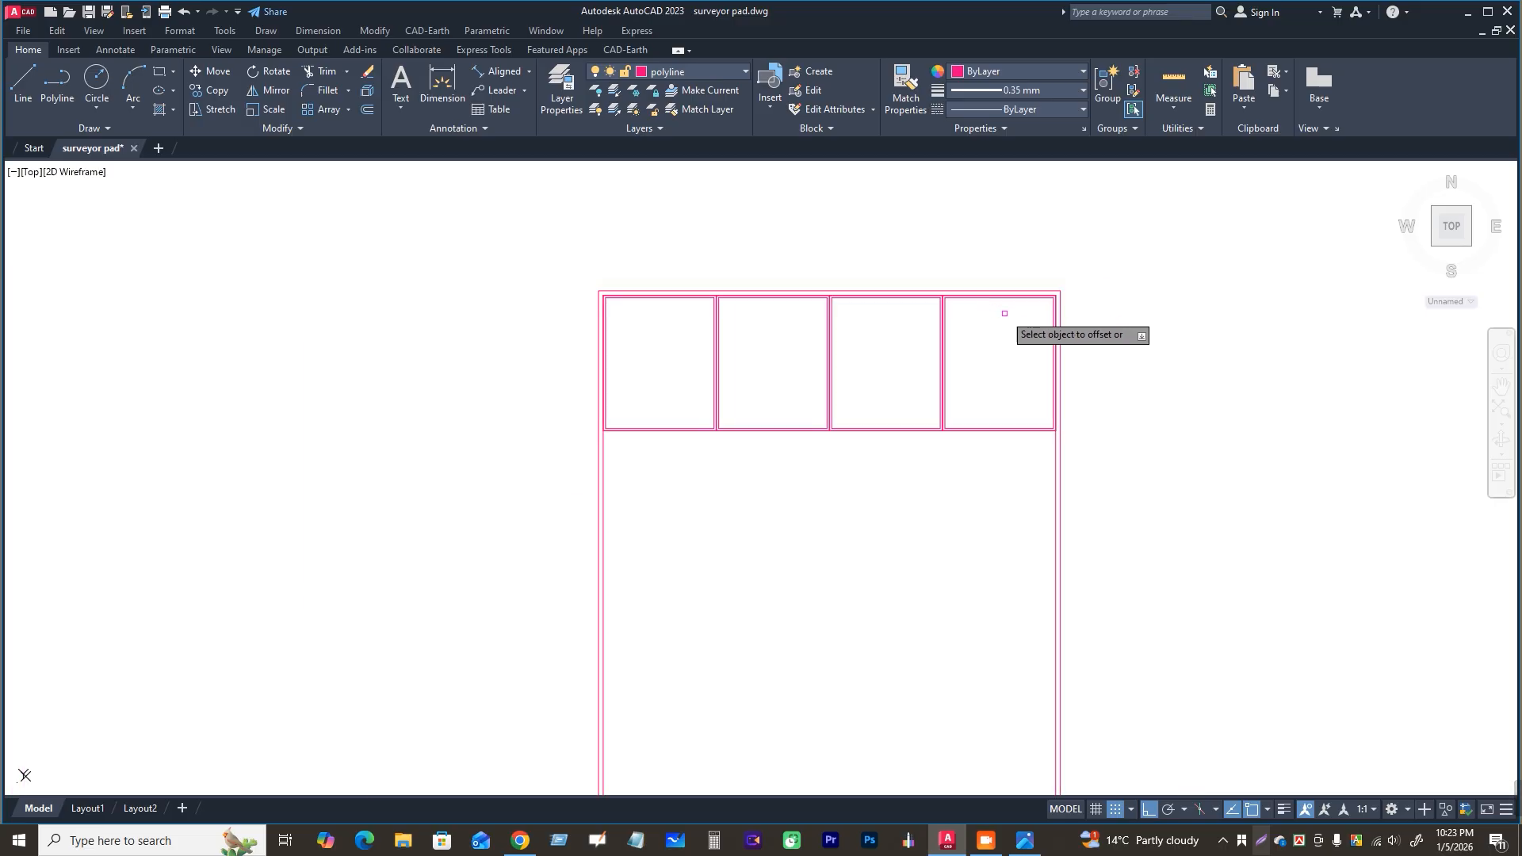
scroll(755, 314, up, 2)
scroll(755, 315, up, 2)
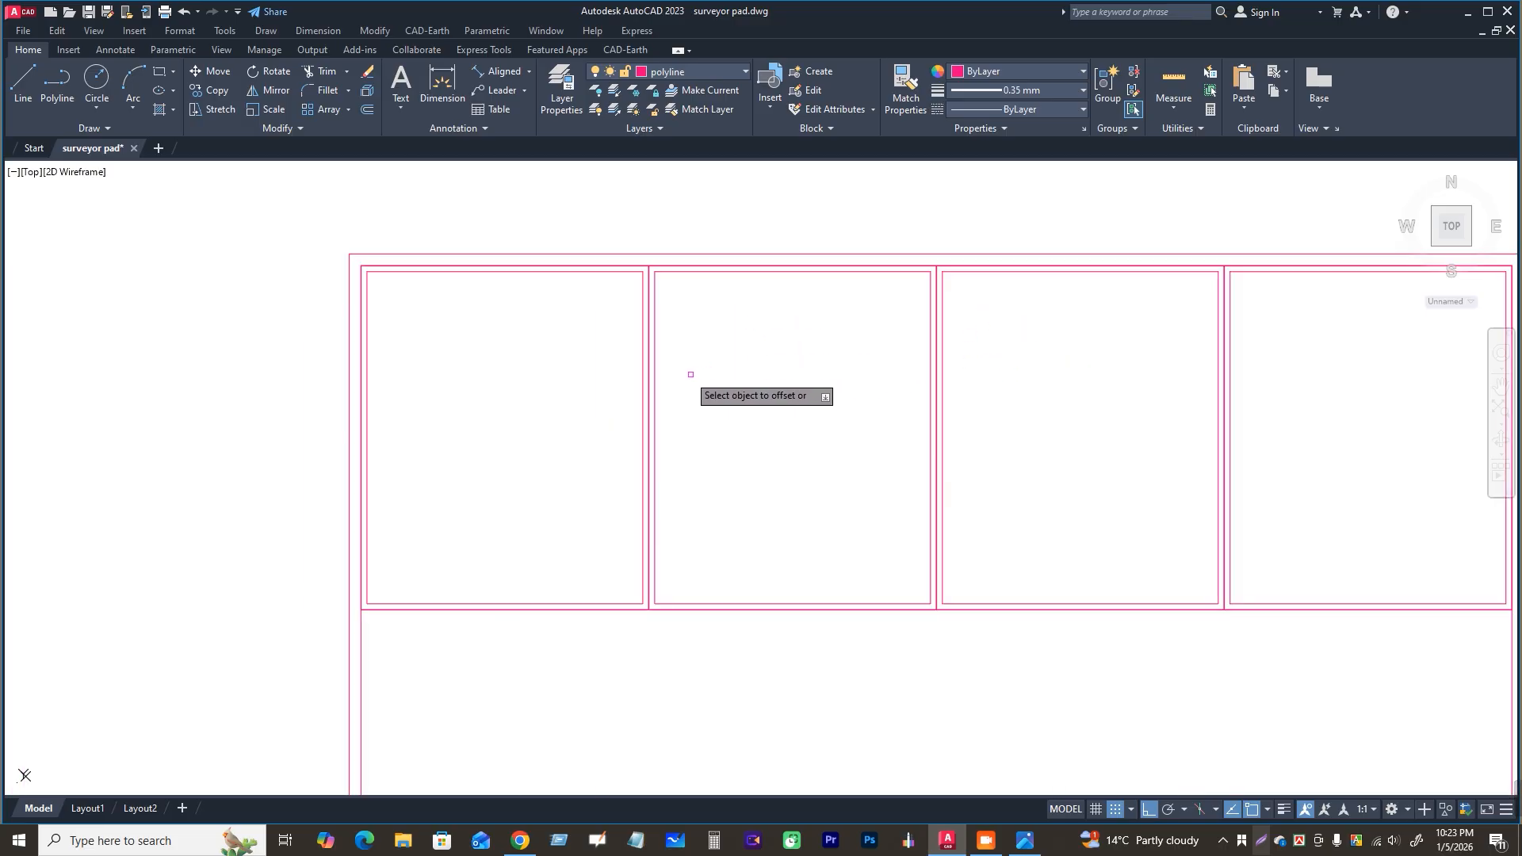
scroll(507, 361, down, 2)
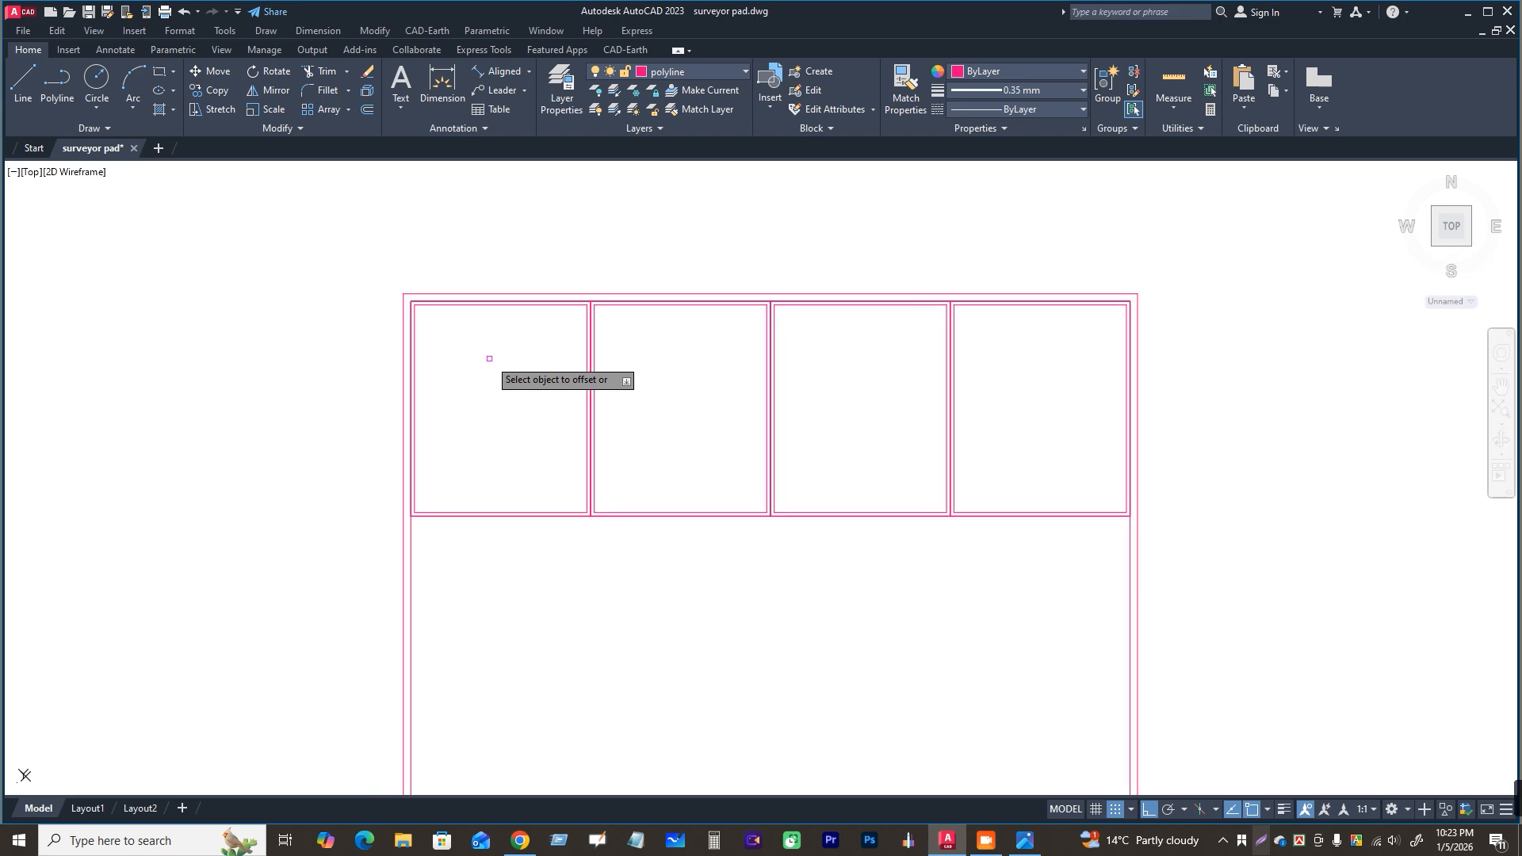
key(Escape)
Step: Copy the QR code image from beside the sheet into the fourth upper cell
scroll(817, 512, down, 3)
scroll(936, 476, up, 3)
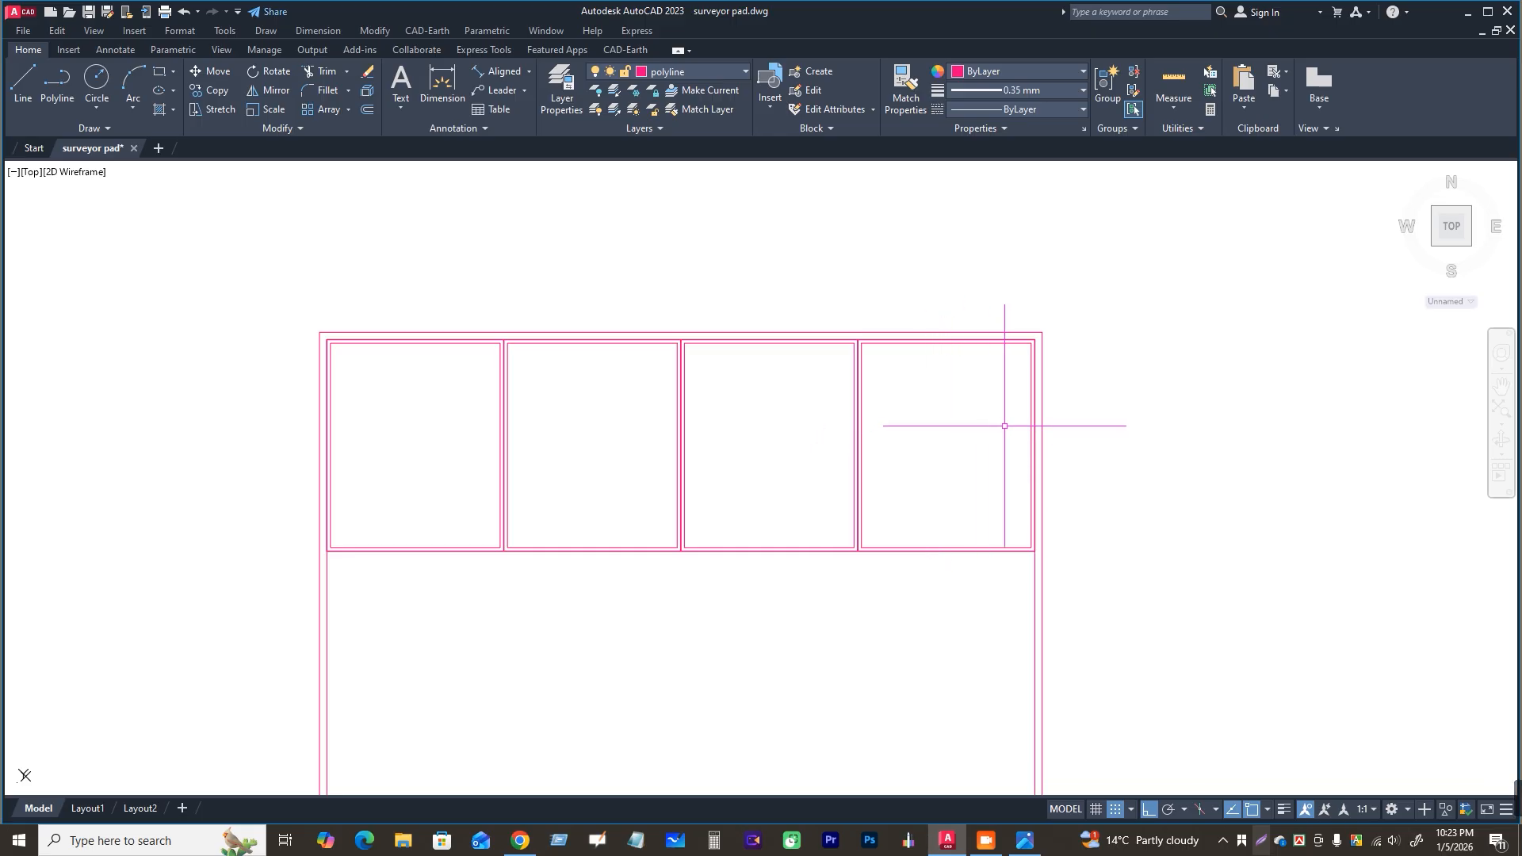
scroll(1019, 420, down, 5)
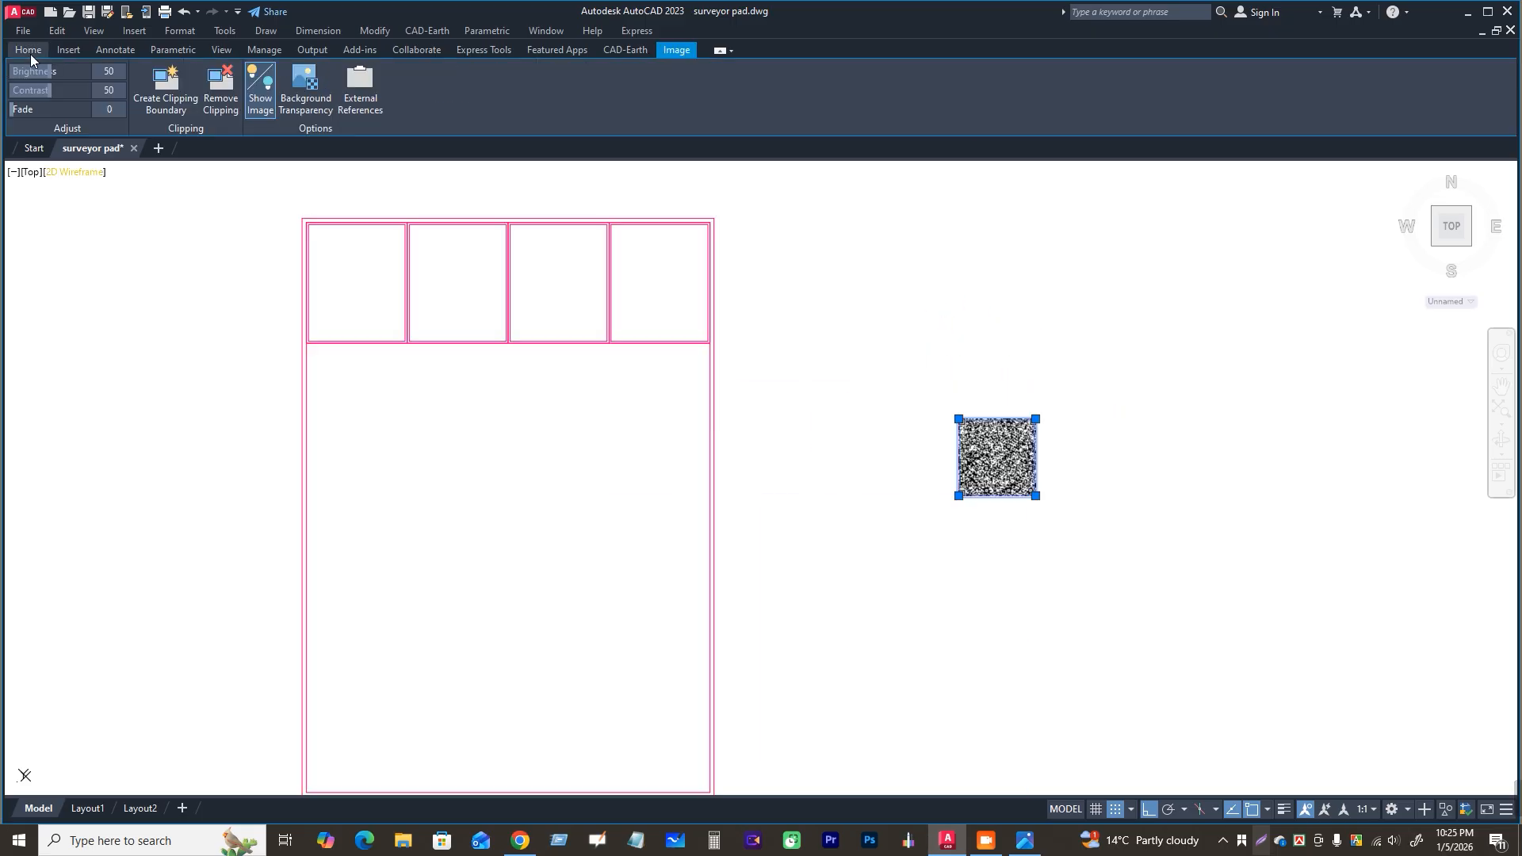
click(30, 54)
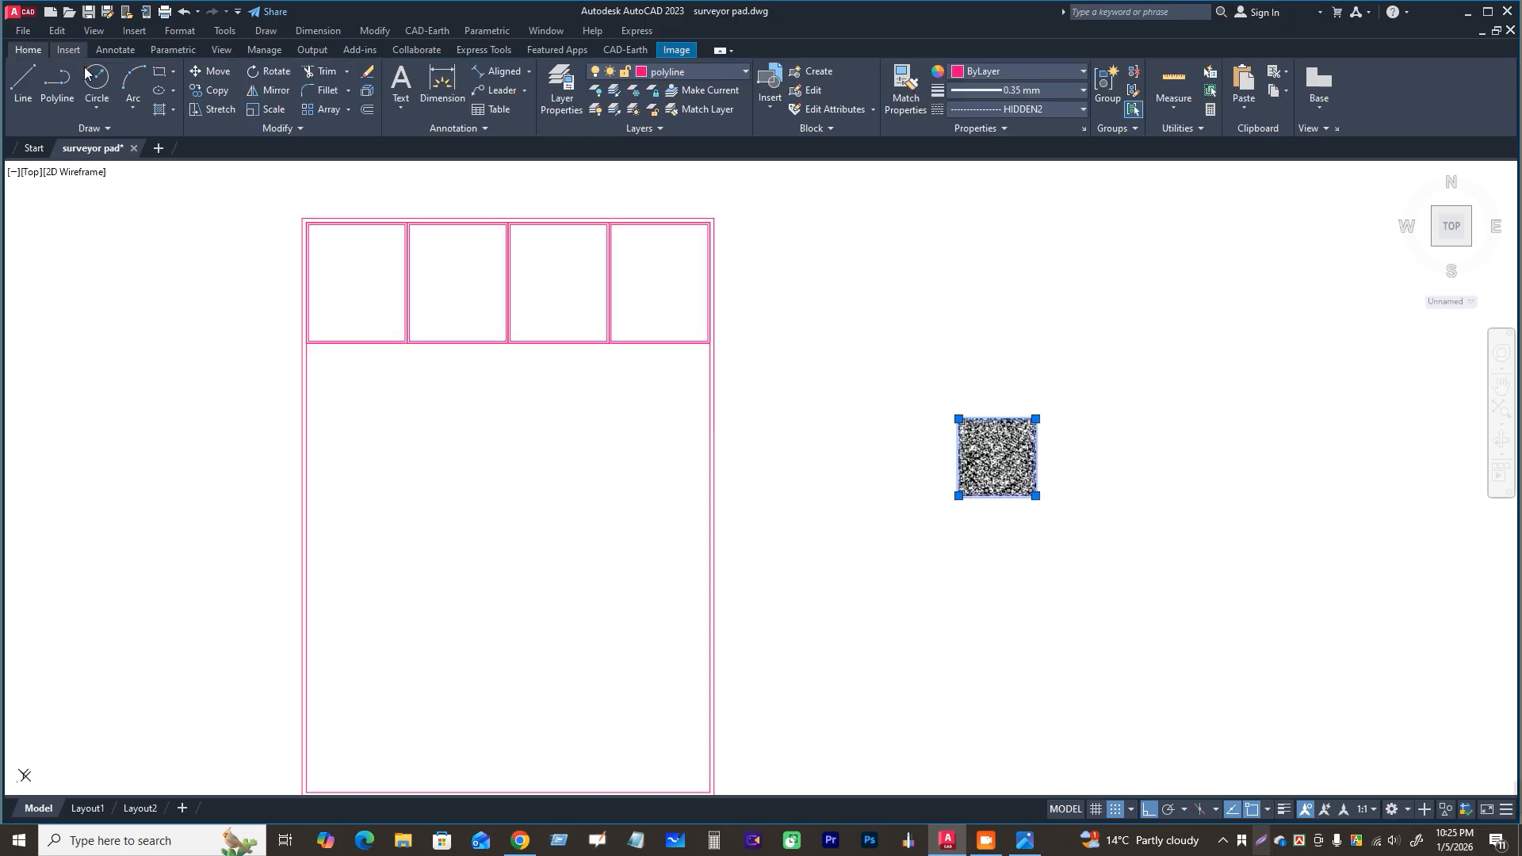
click(216, 89)
click(1008, 455)
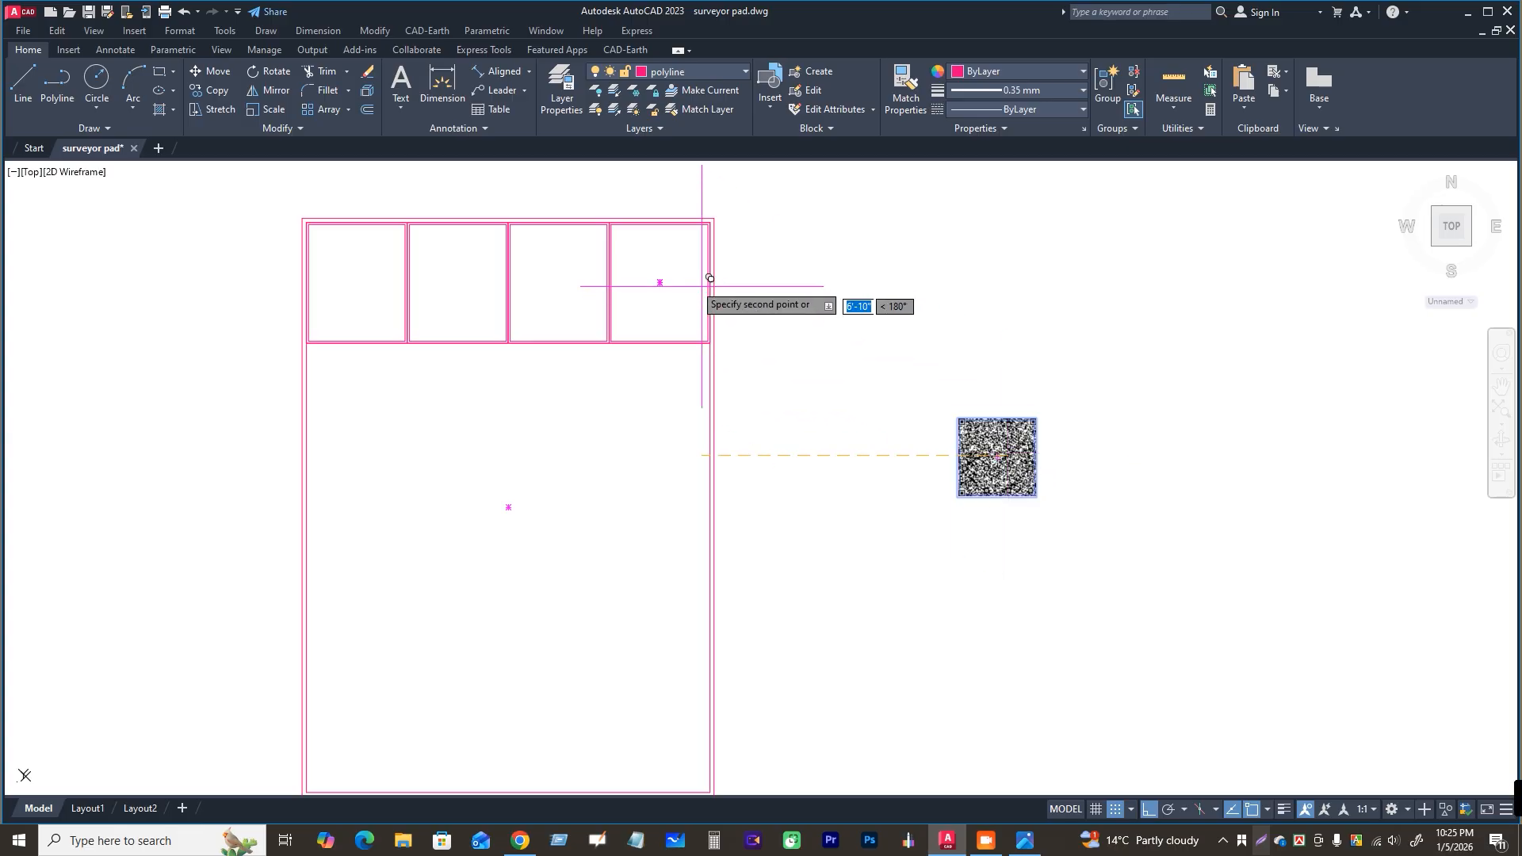
click(660, 283)
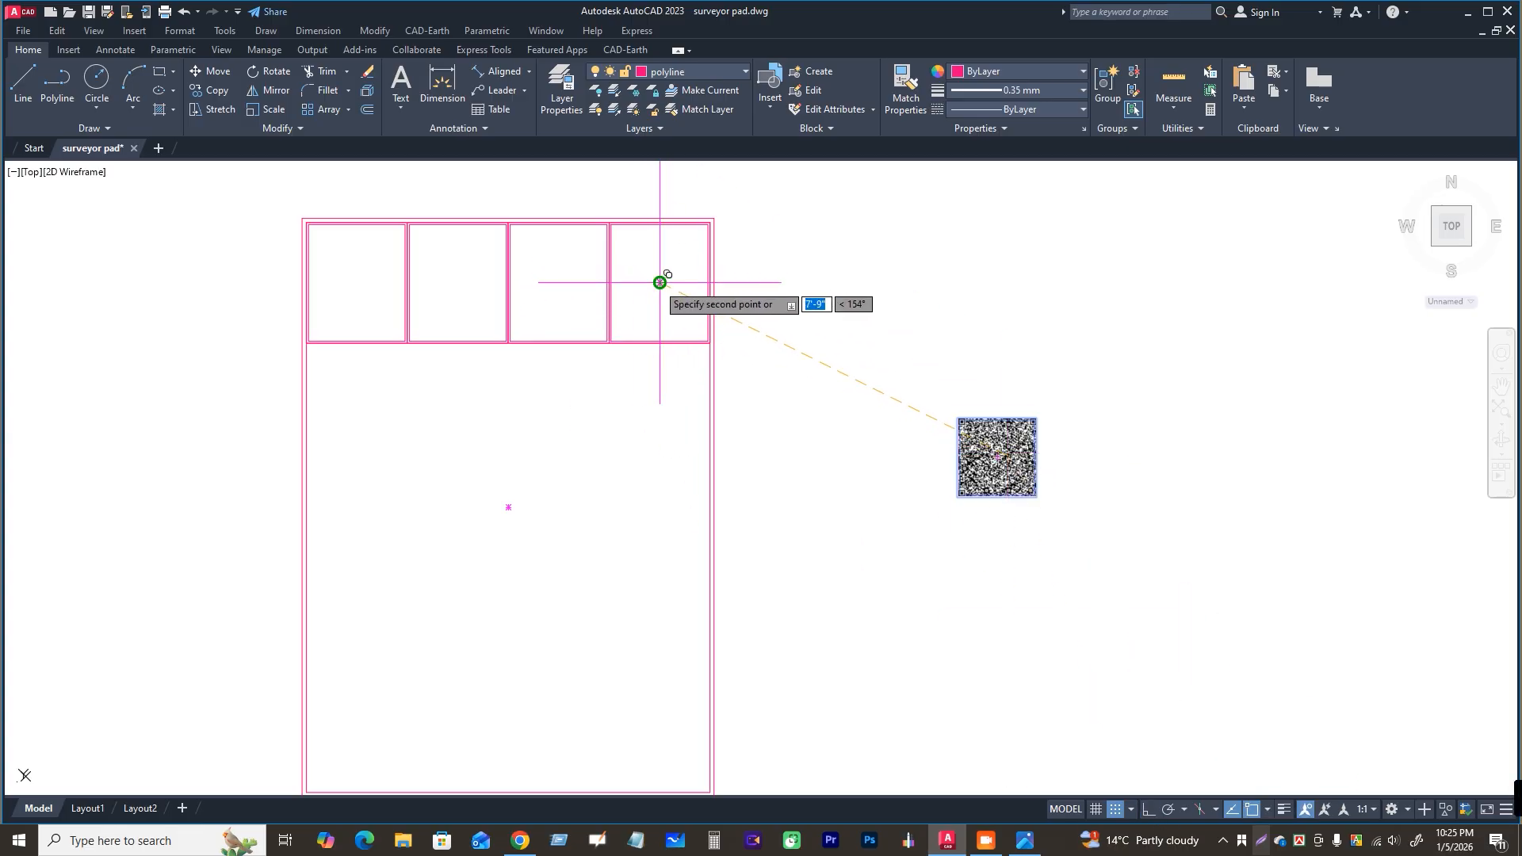
scroll(585, 227, up, 4)
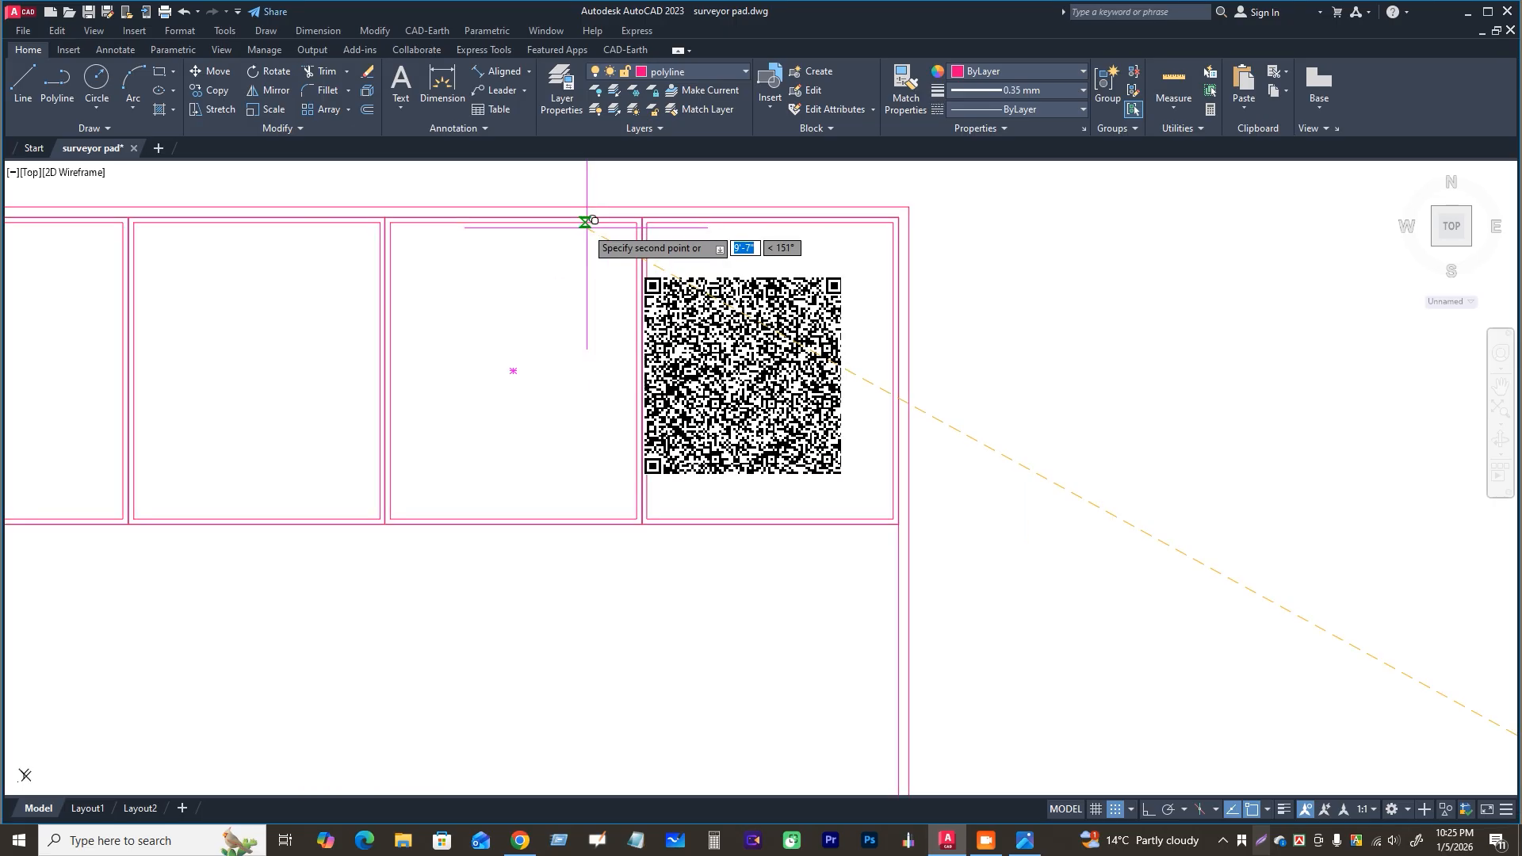
key(Escape)
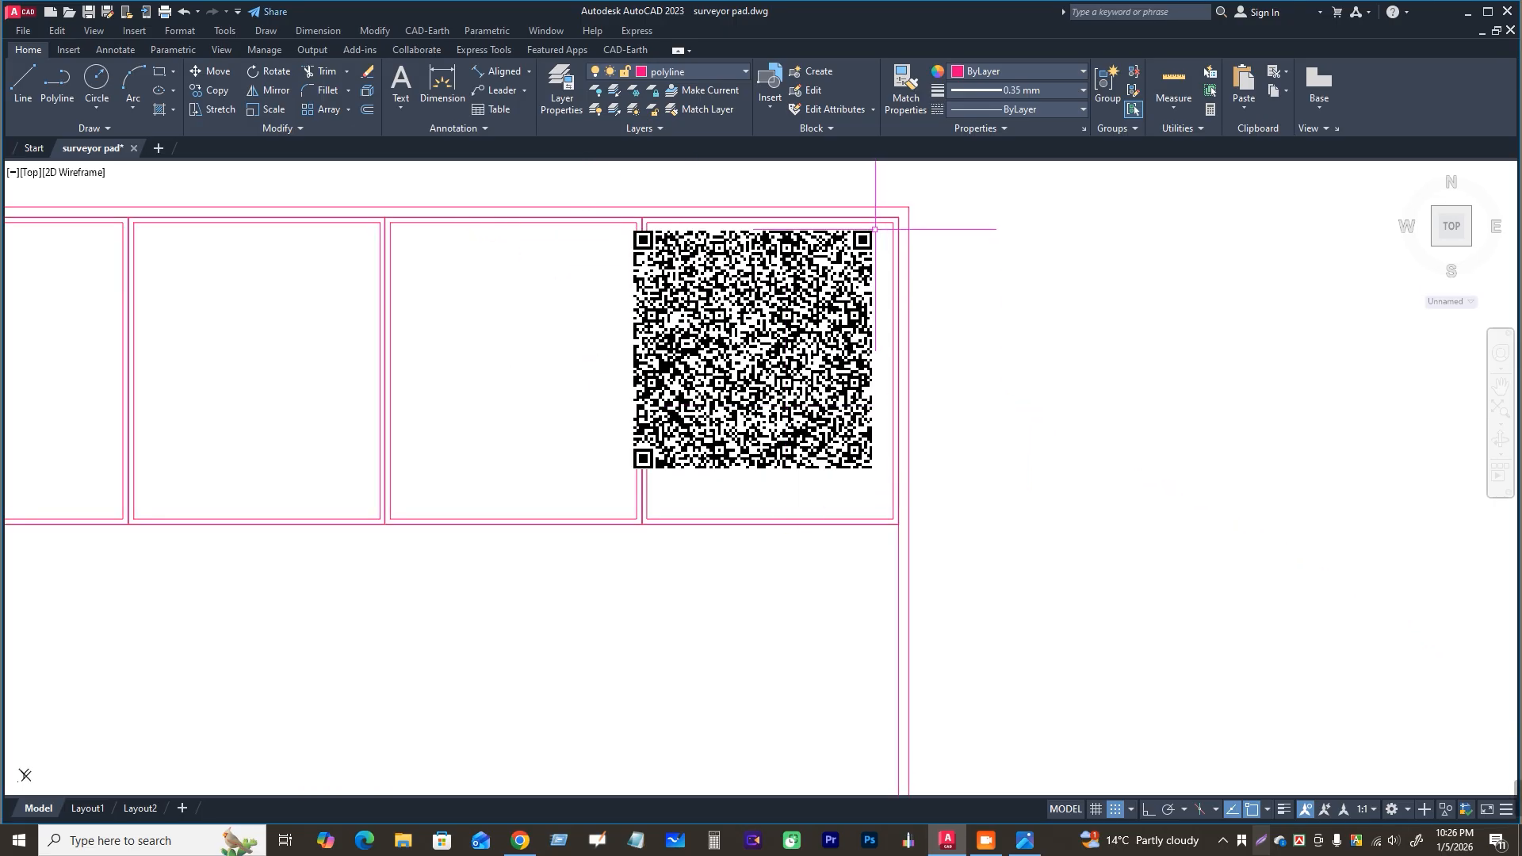
Step: Move the copied QR code image so it sits within the fourth upper cell's inset frame
click(824, 342)
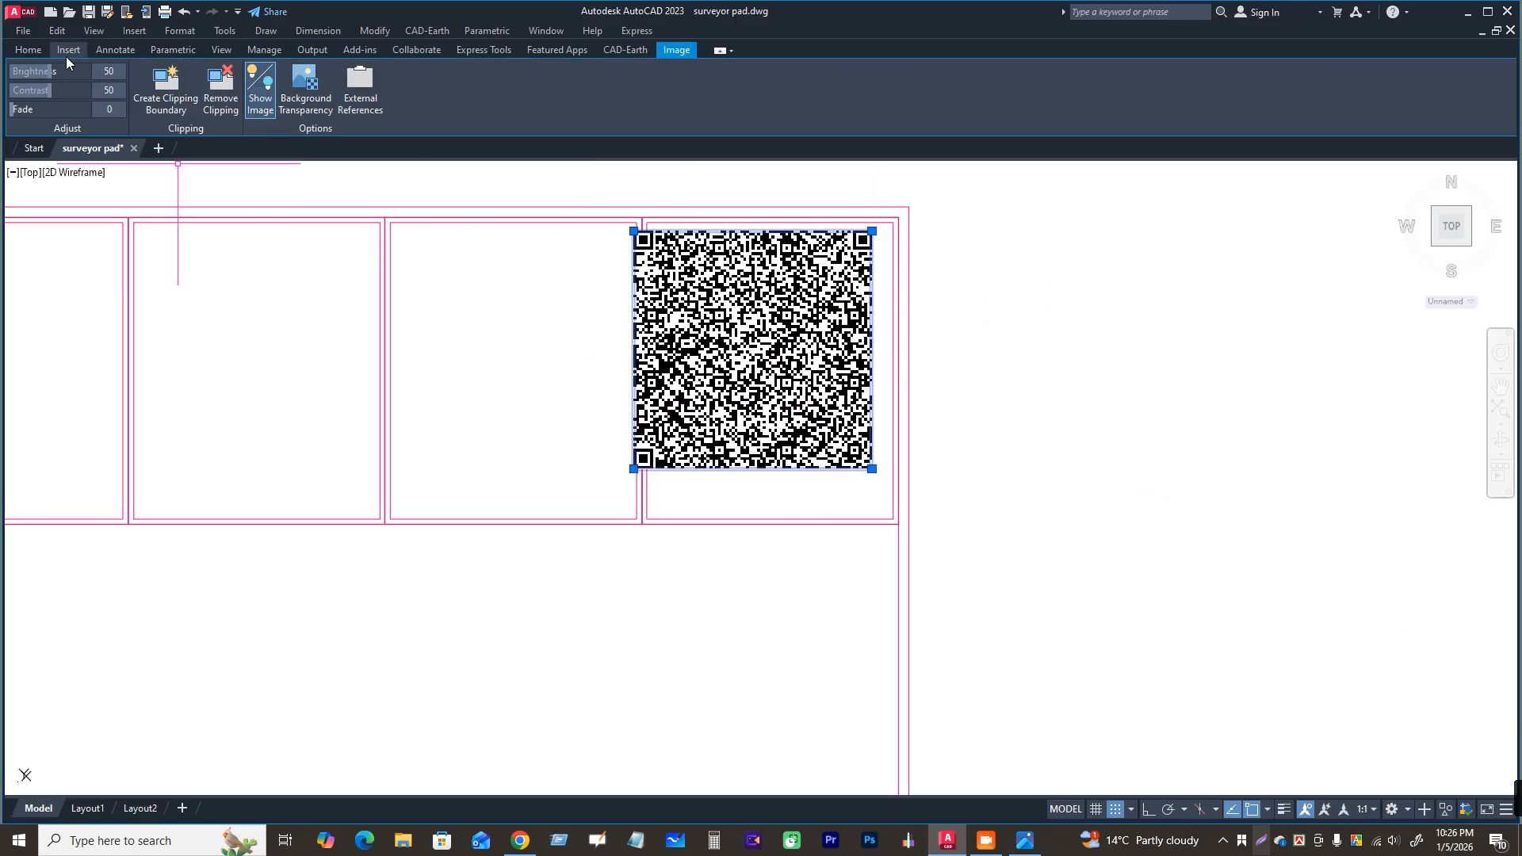
click(29, 50)
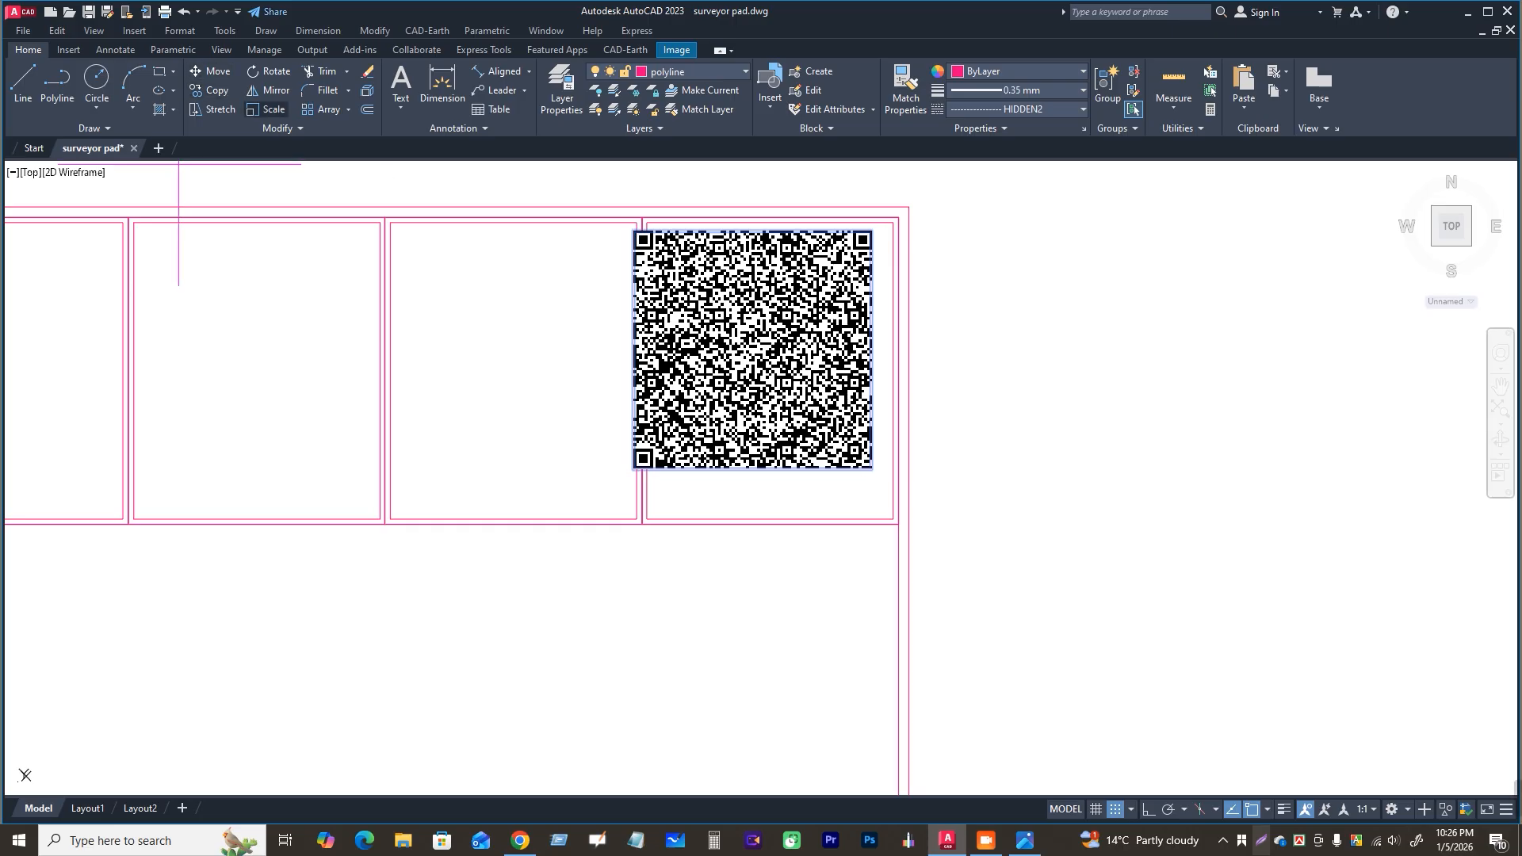
click(754, 360)
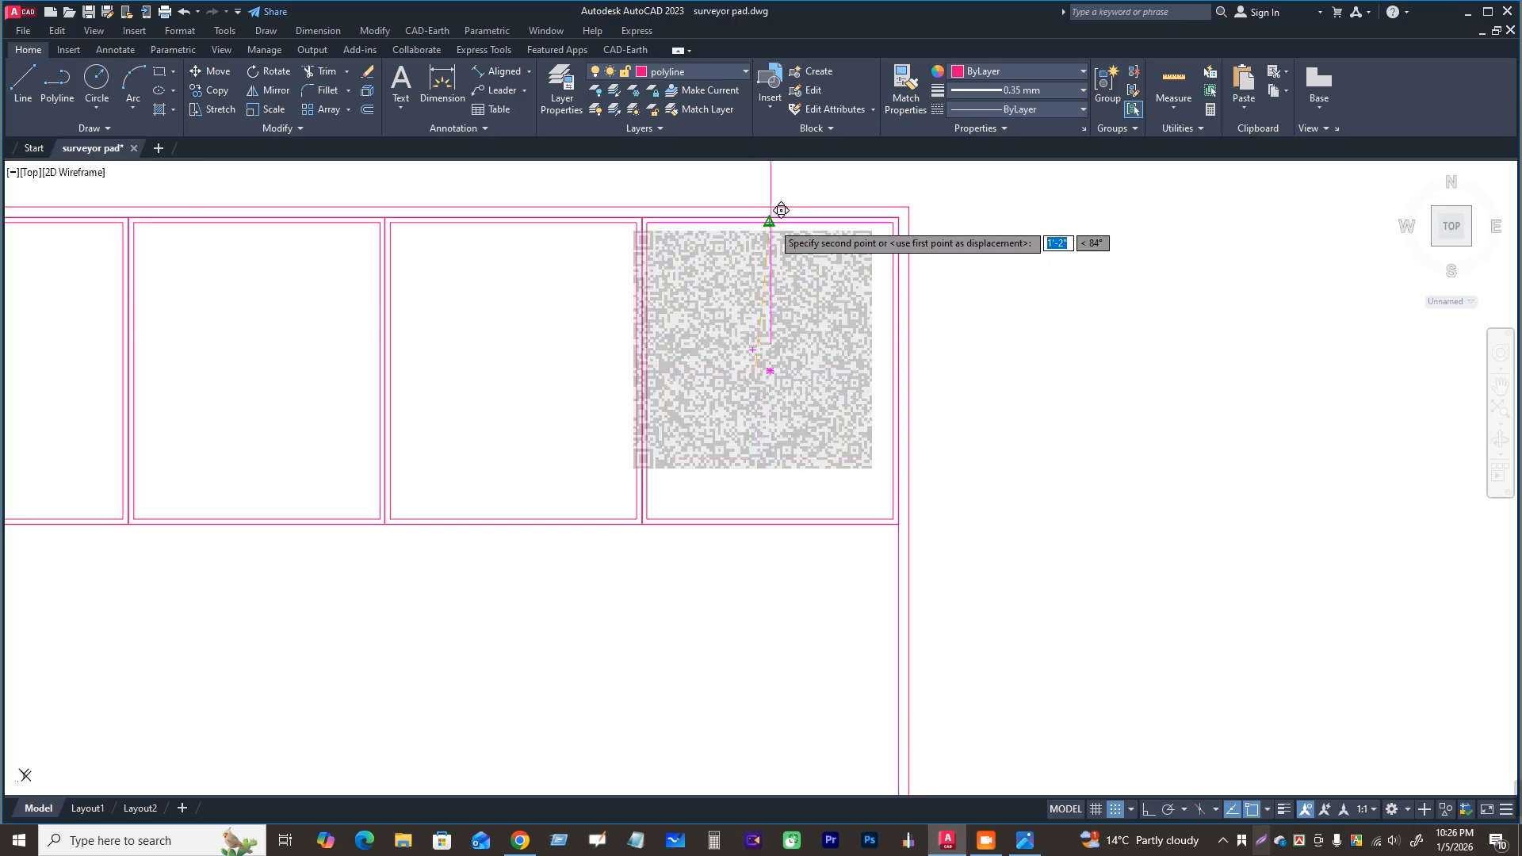
click(769, 368)
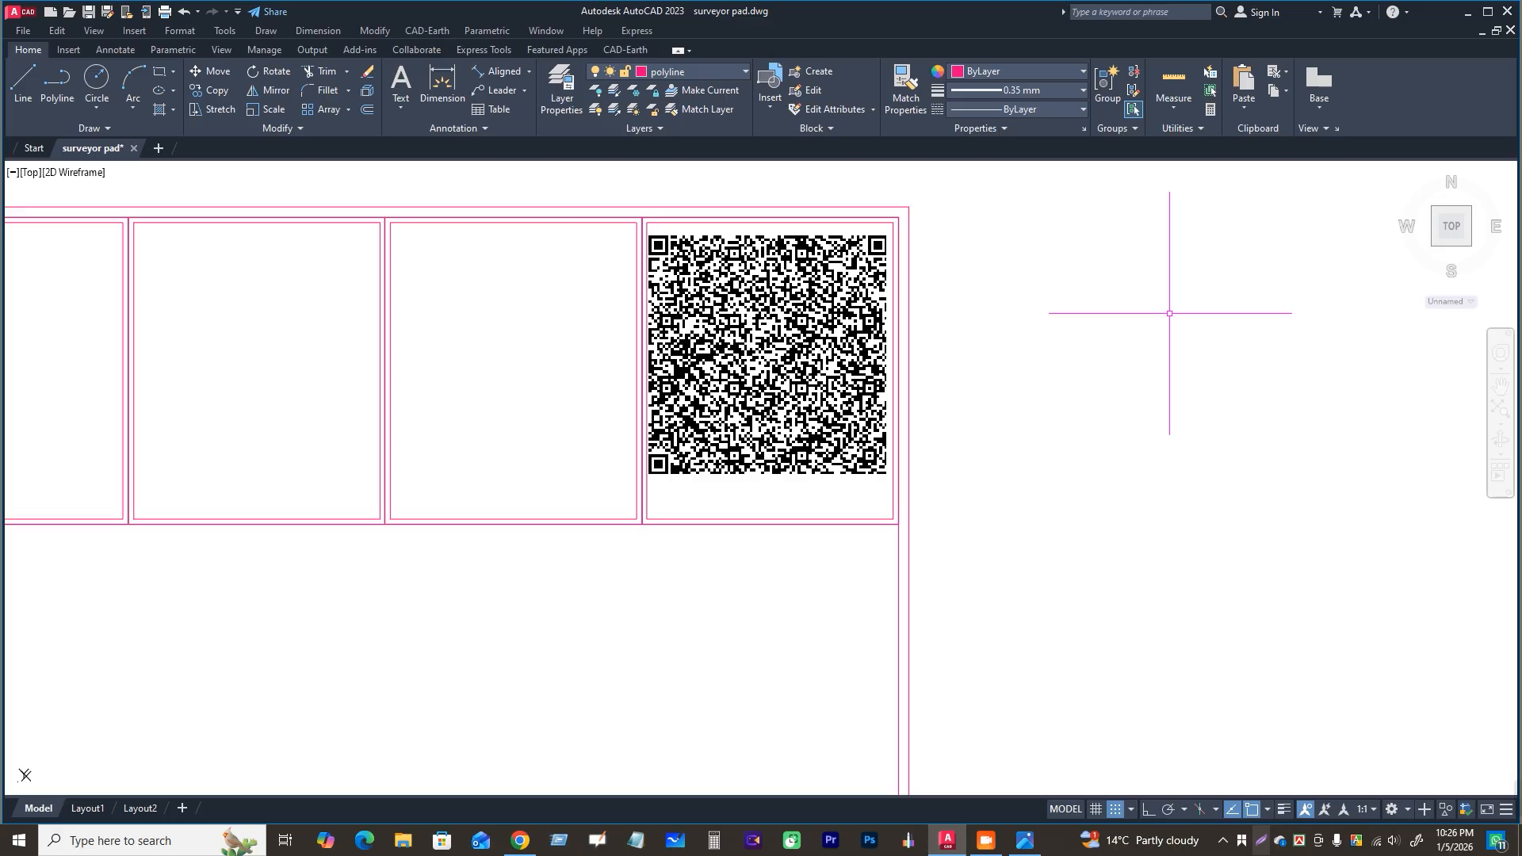
scroll(1130, 343, down, 2)
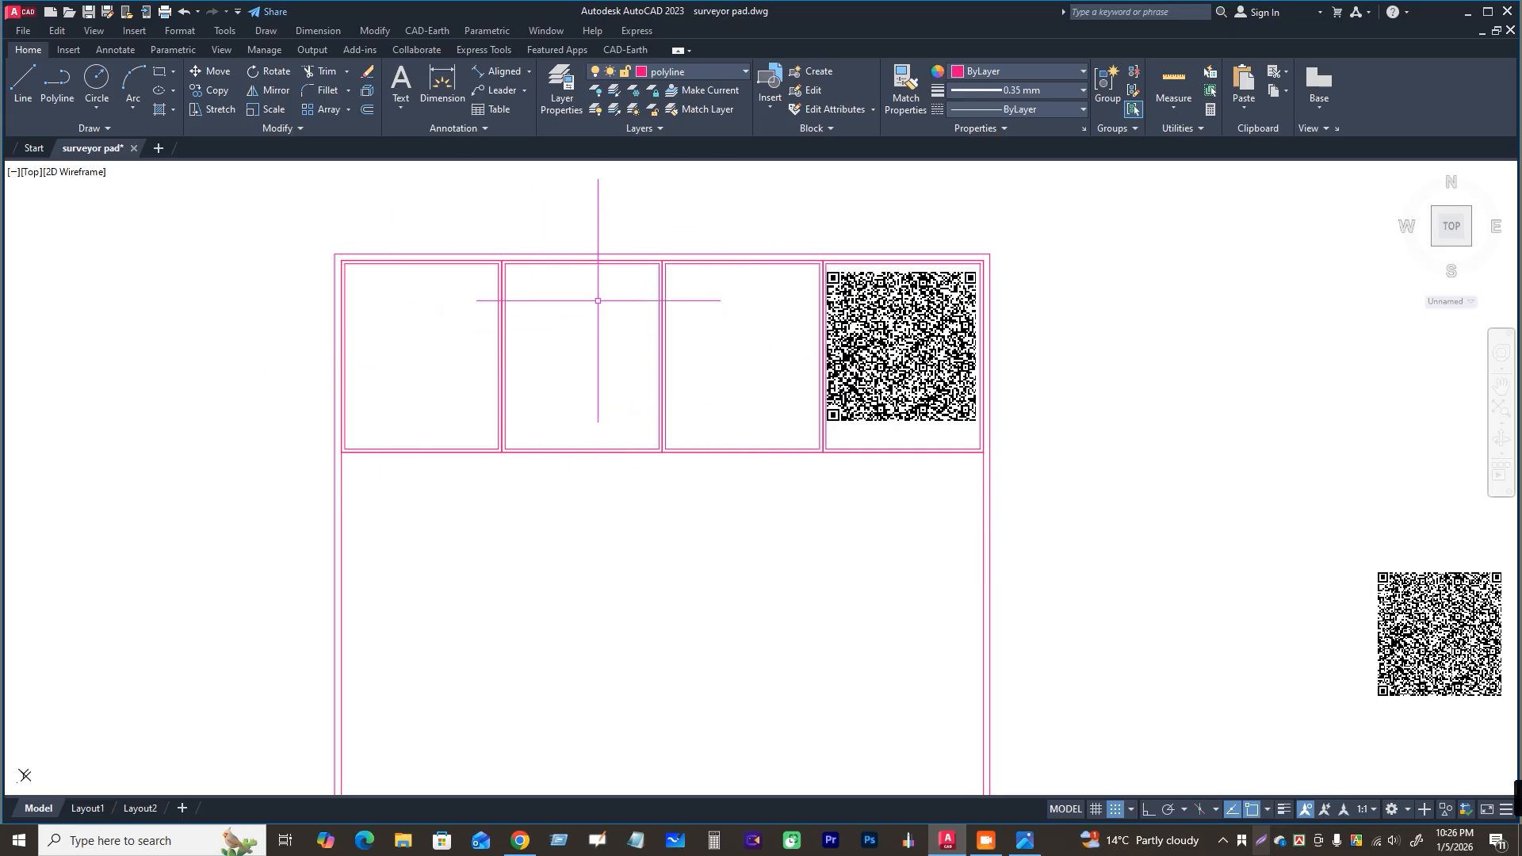
Step: Start a multiline text box spanning the second upper cell's inset frame from corner to corner
click(406, 109)
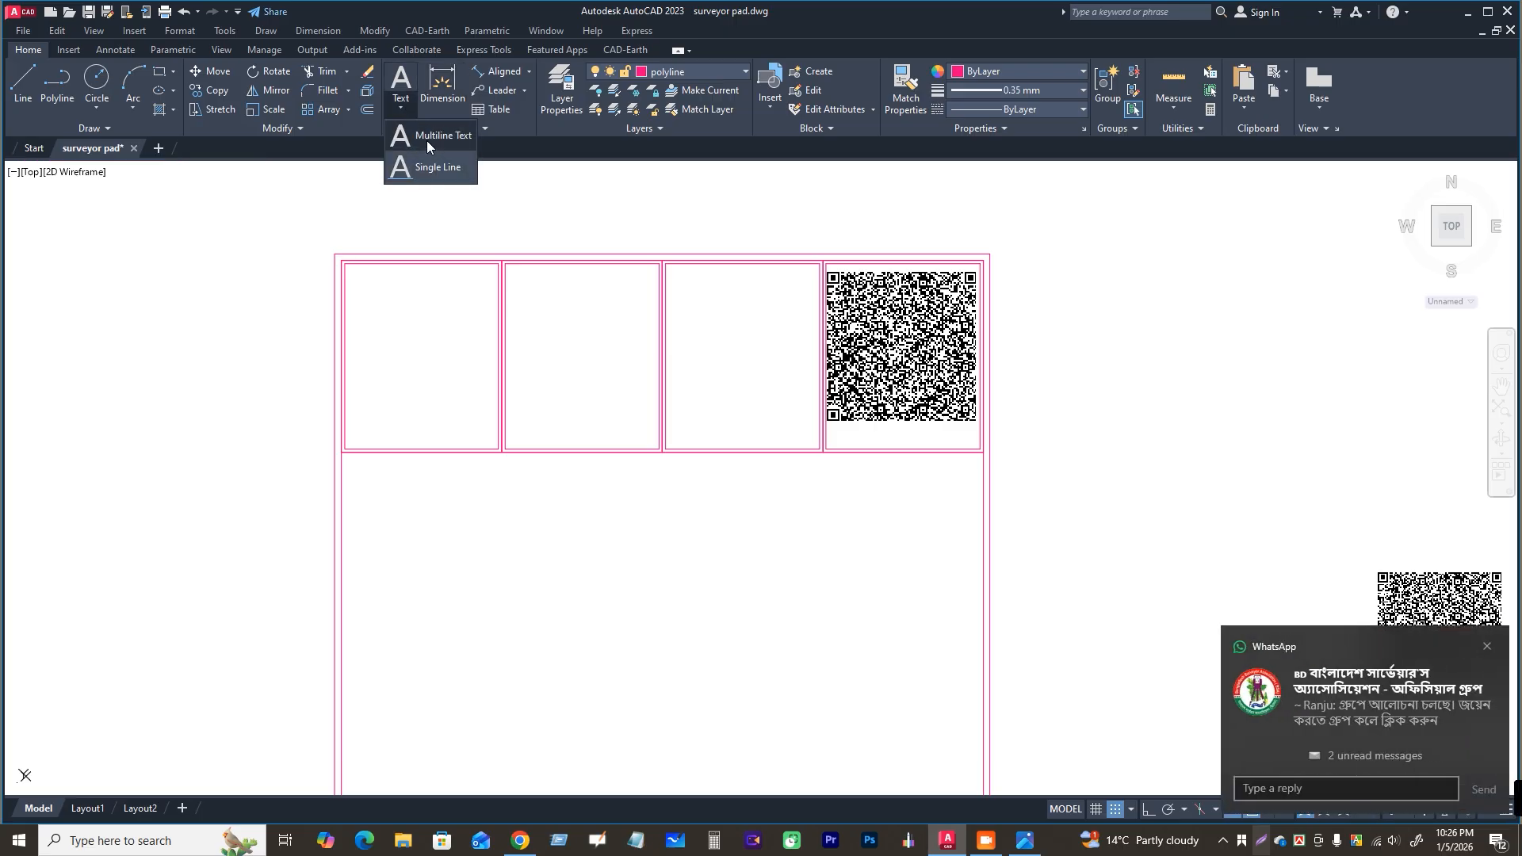
click(428, 137)
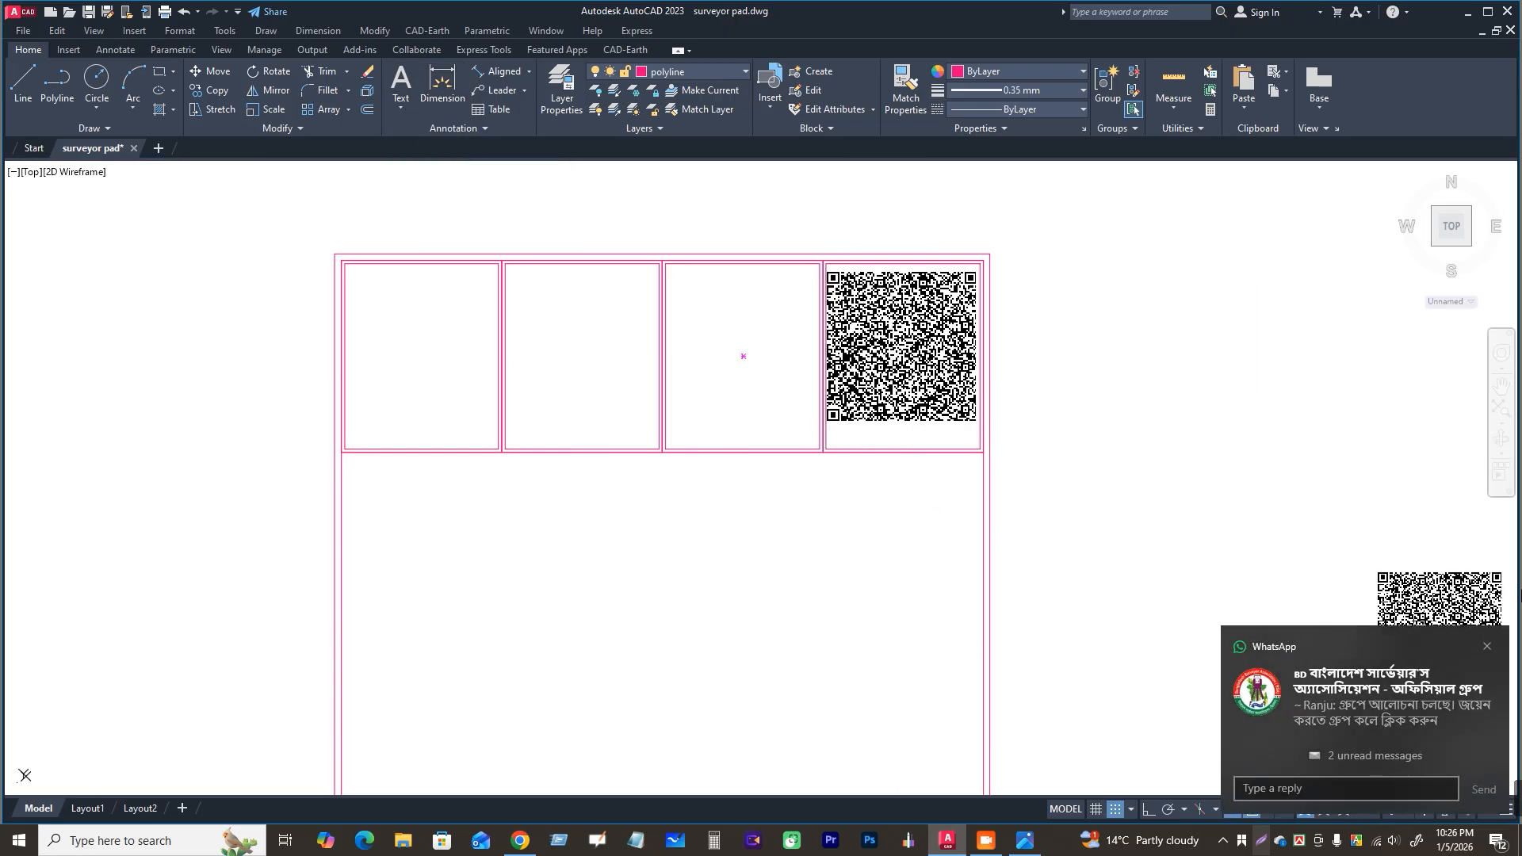
click(1487, 649)
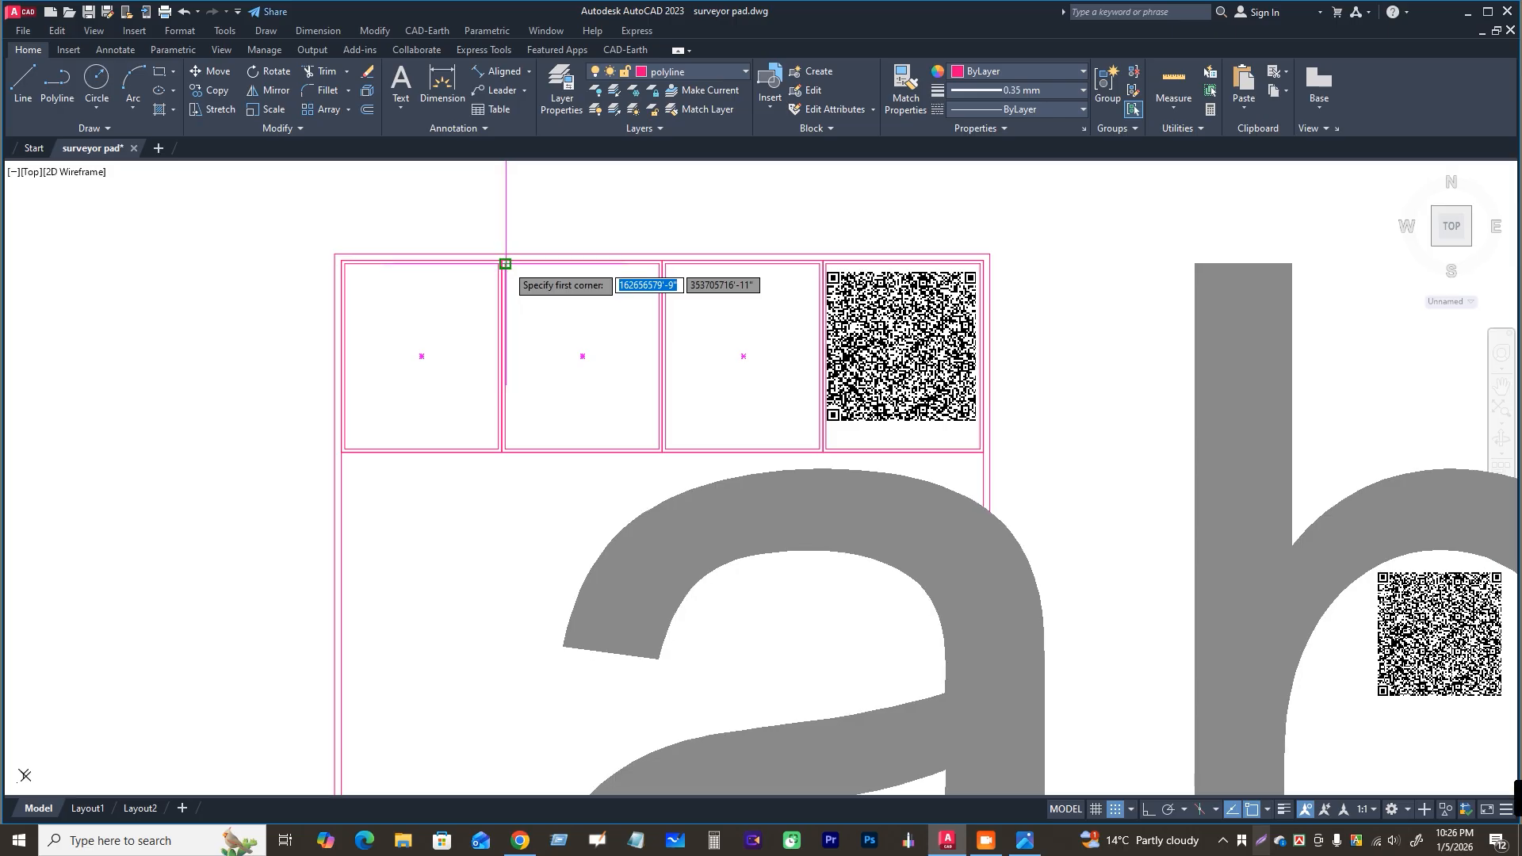
click(505, 263)
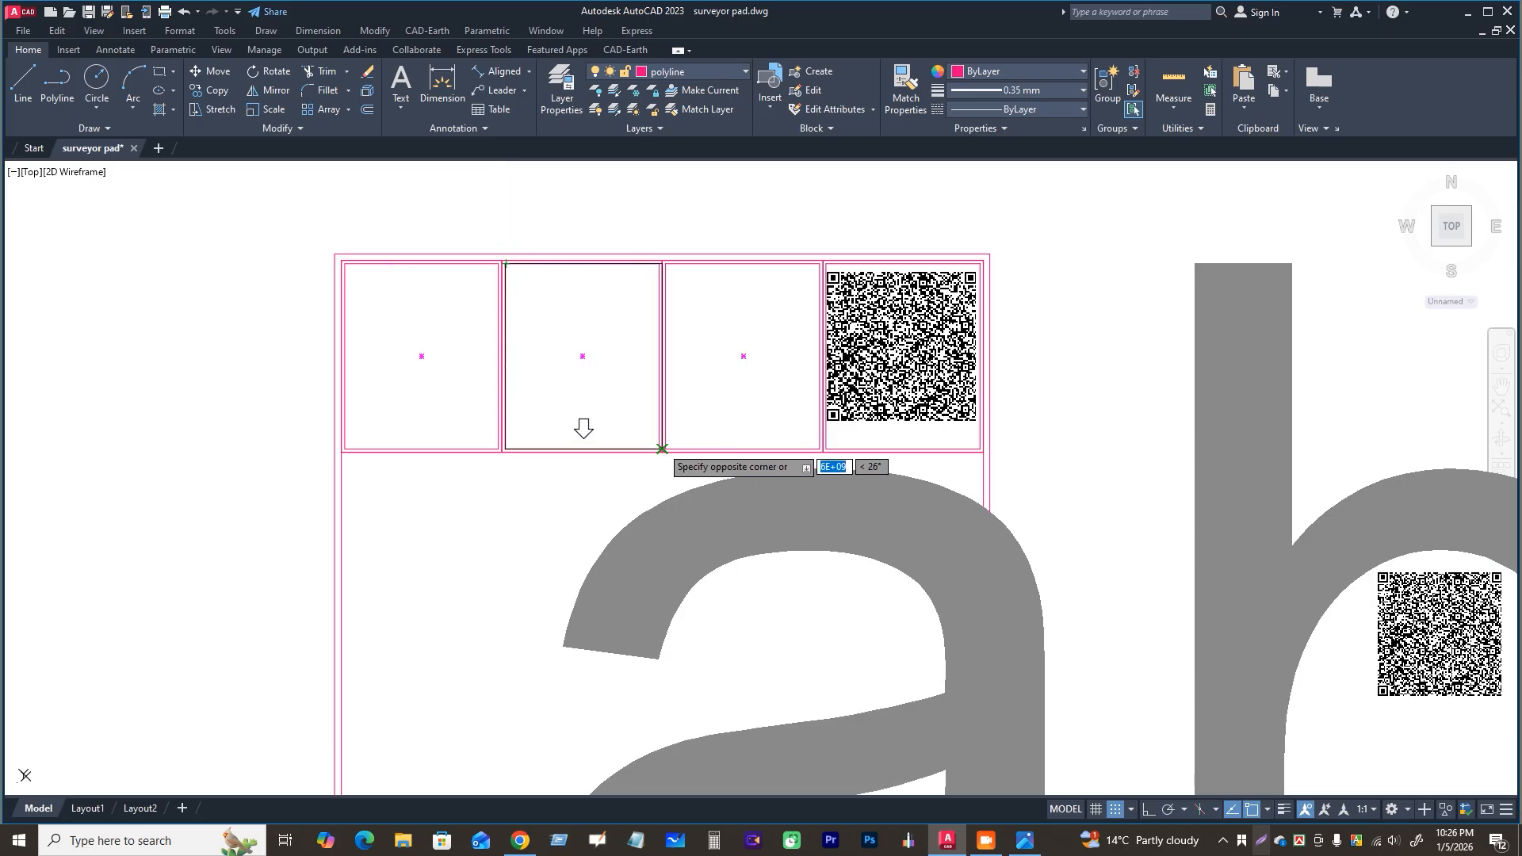
click(662, 448)
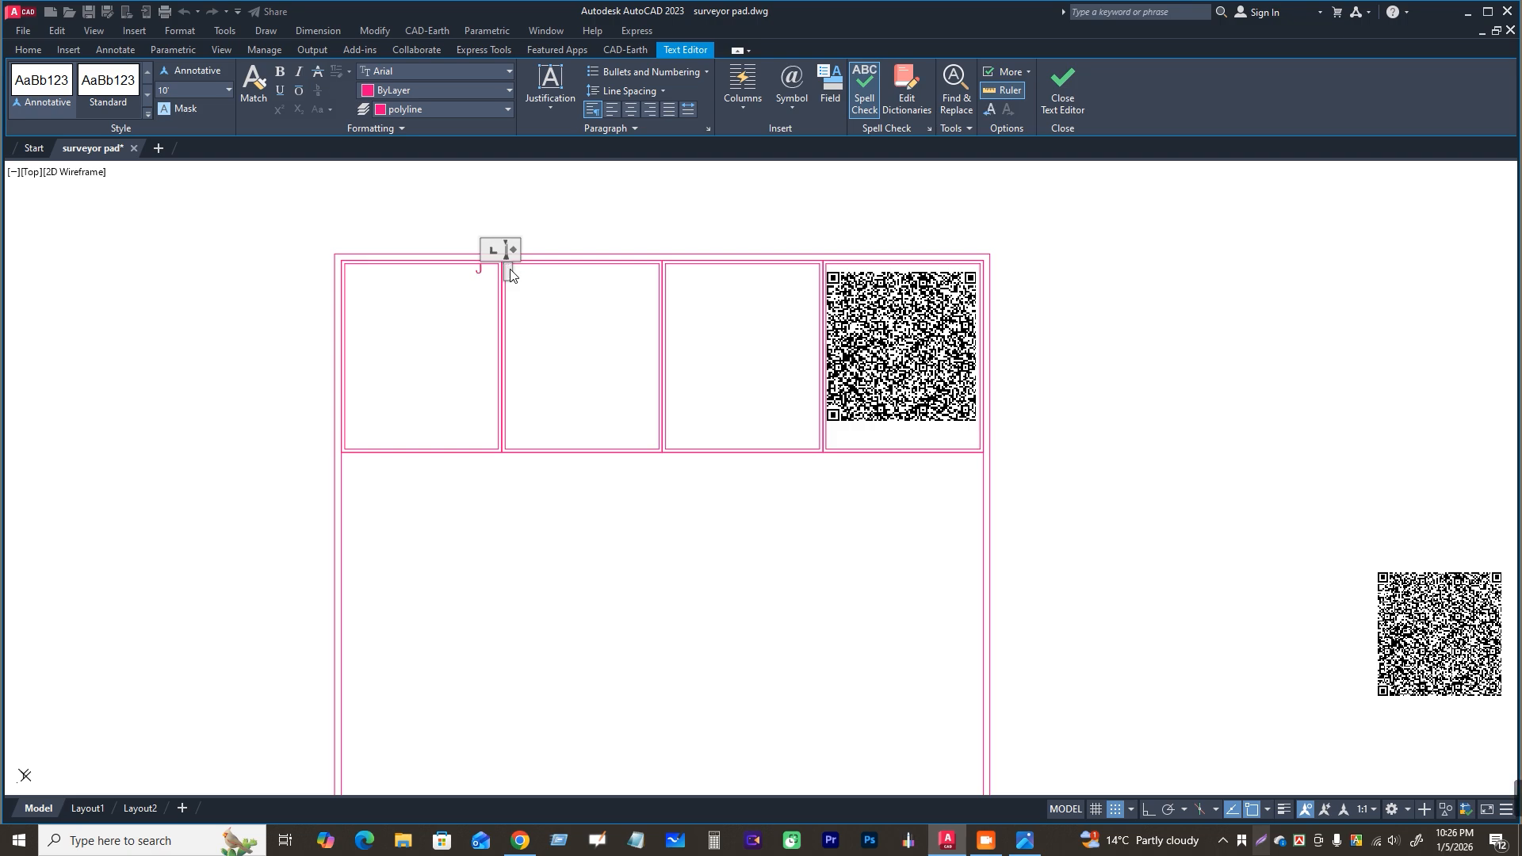
Step: Enter the label lines "J L NO:", "SHEET NO:", "UPZILLA:" and "JELA:" in the second cell's text
text(J L NO:)
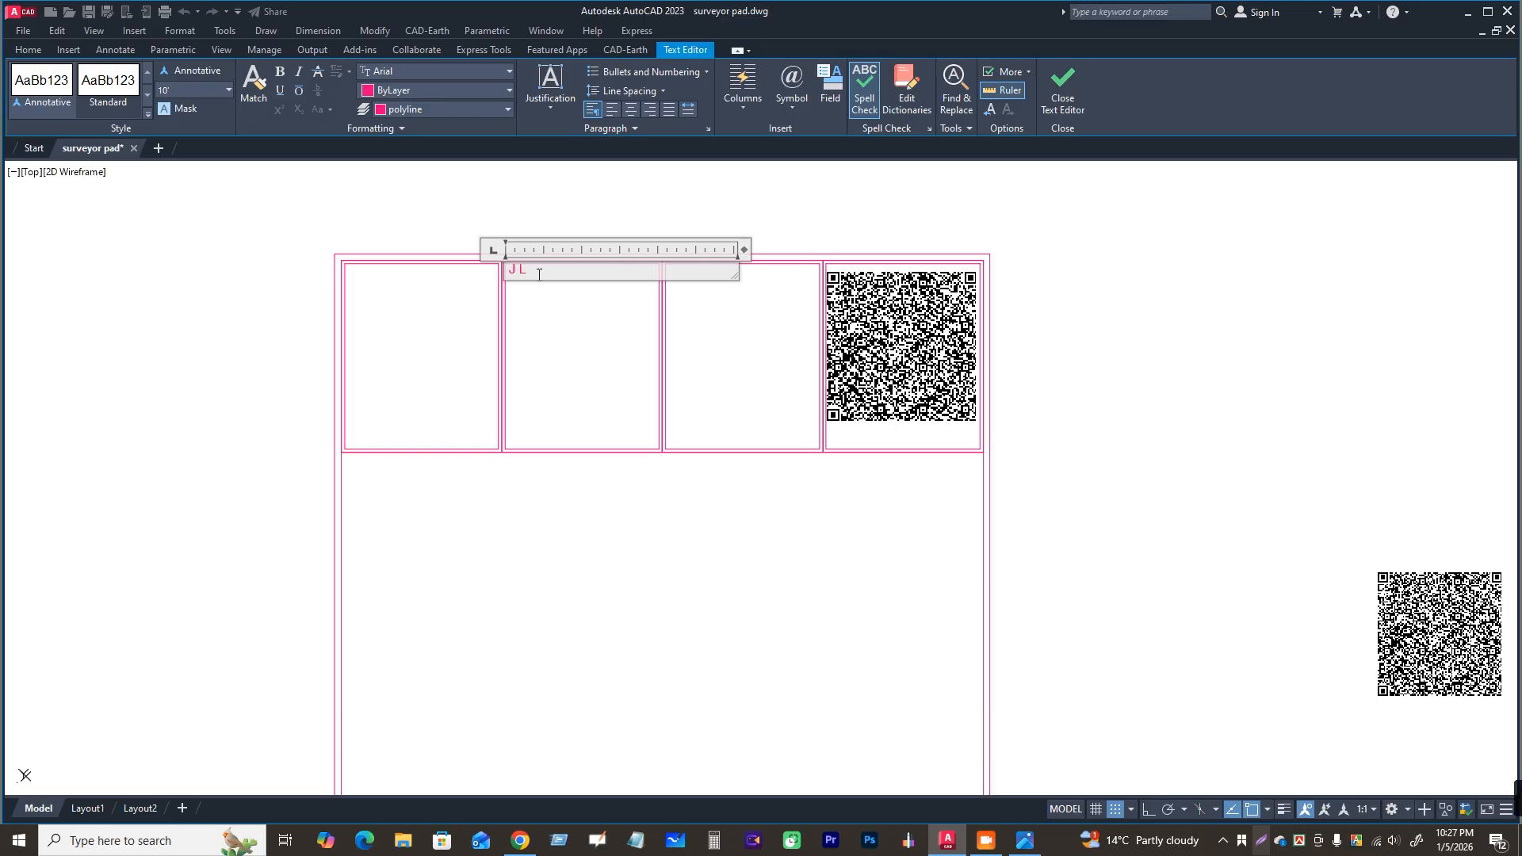
key(Return)
text(SHEET NO:)
key(Return)
text(UPZILLA)
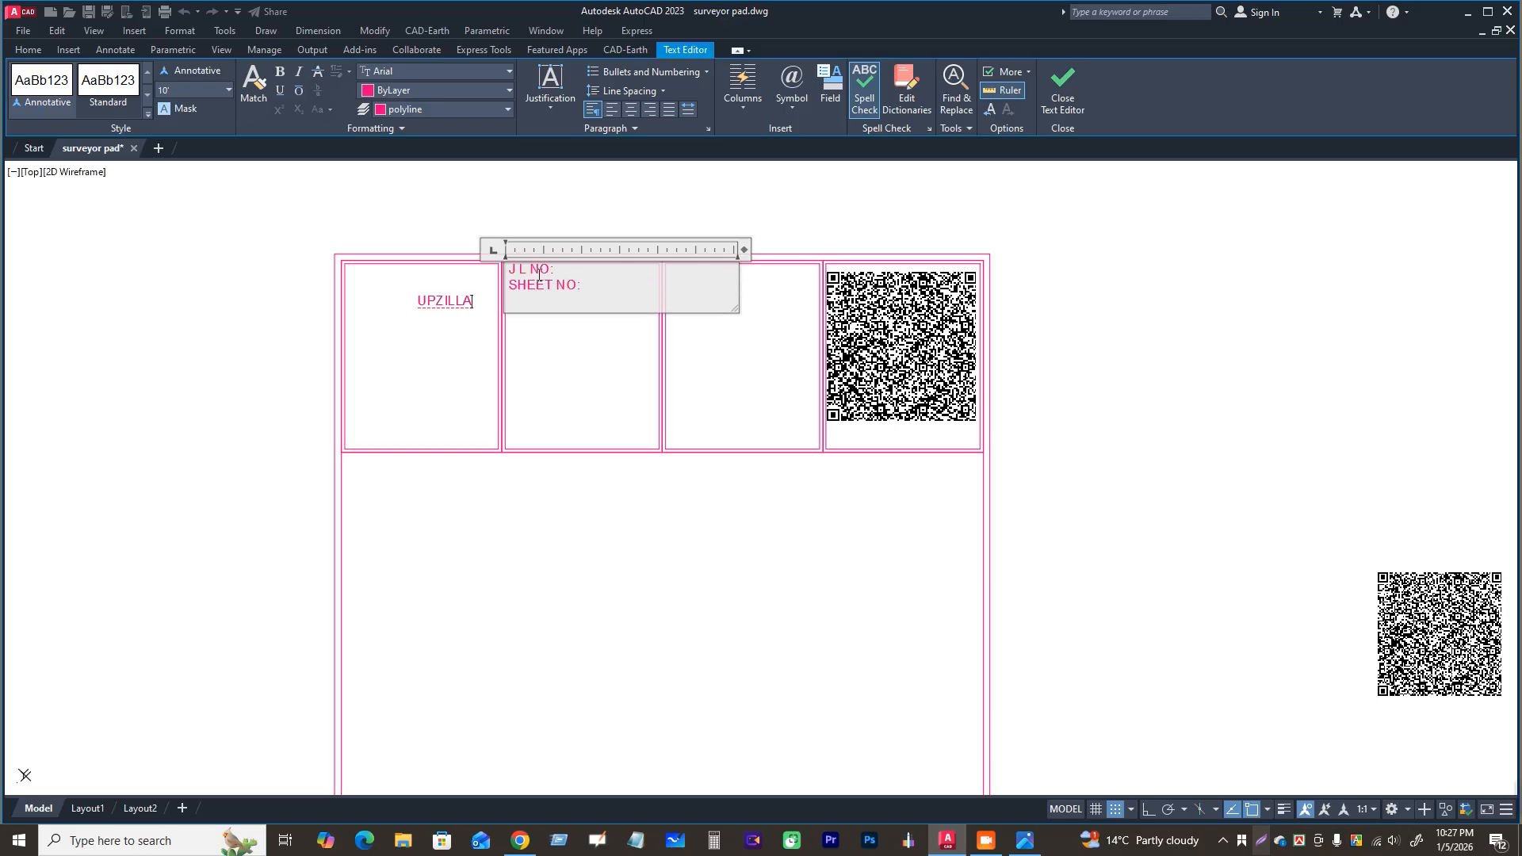
text(:)
key(Return)
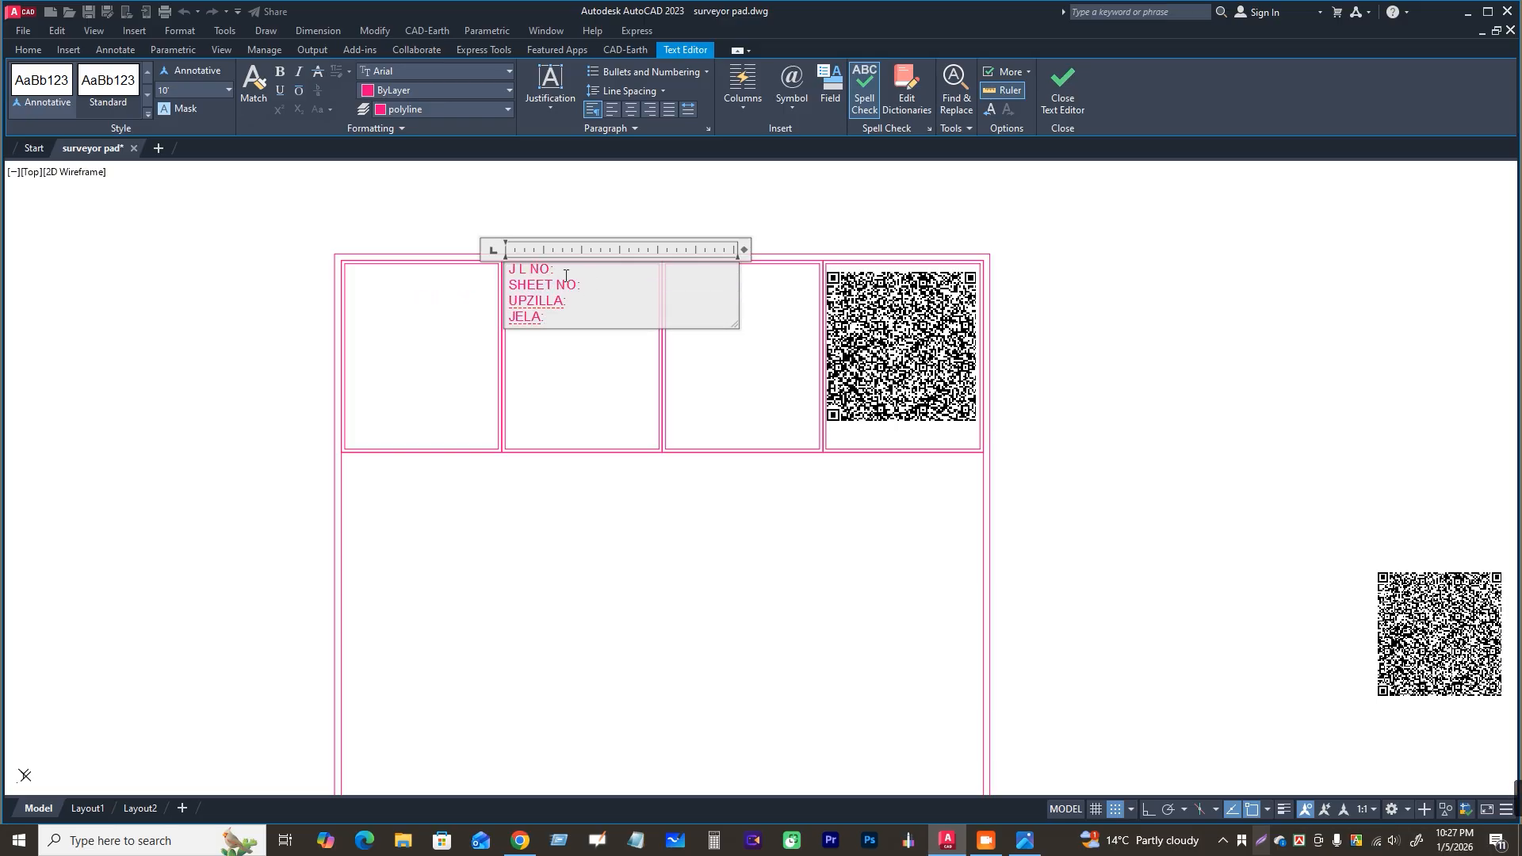
Step: Add "MOUJA NAME:" above the existing label lines and "SURVEY TYPE:" and "DAG NO:" below them
click(508, 270)
key(Return)
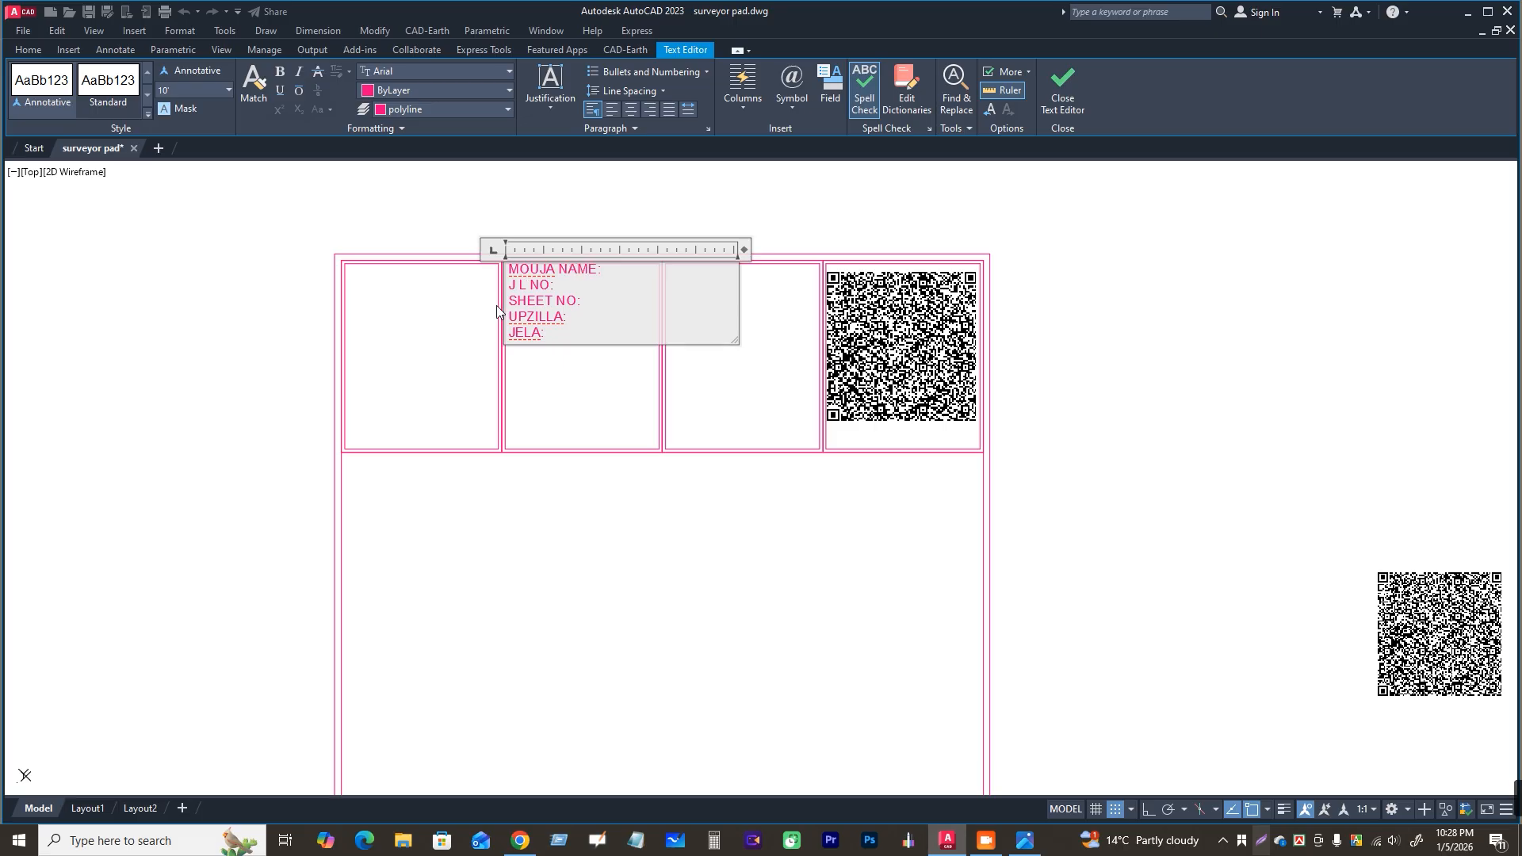
click(556, 336)
key(Return)
text(SURVEY TYPE:)
key(Return)
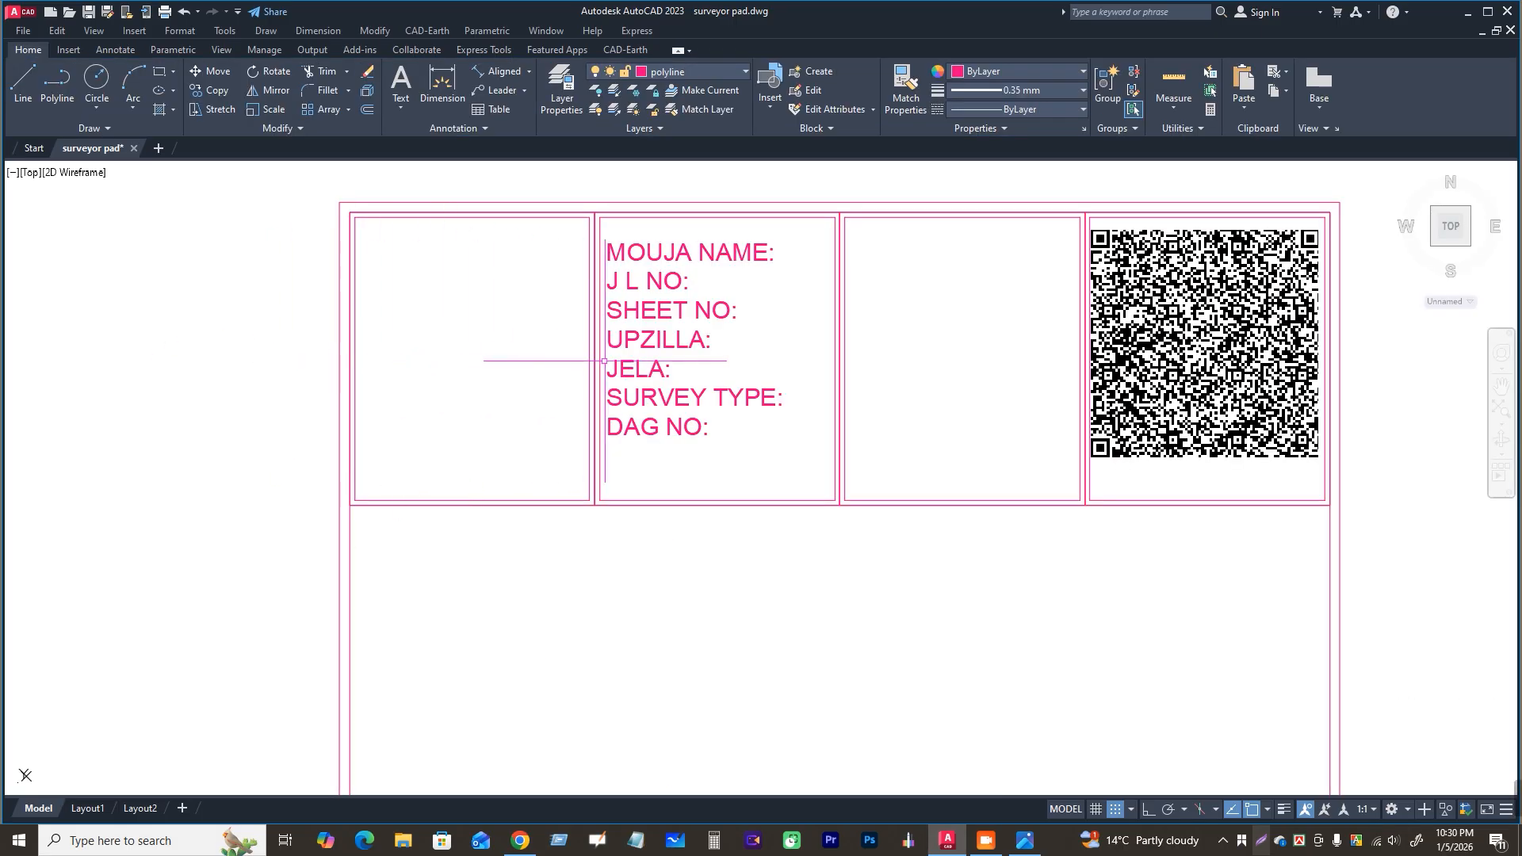
scroll(979, 331, down, 5)
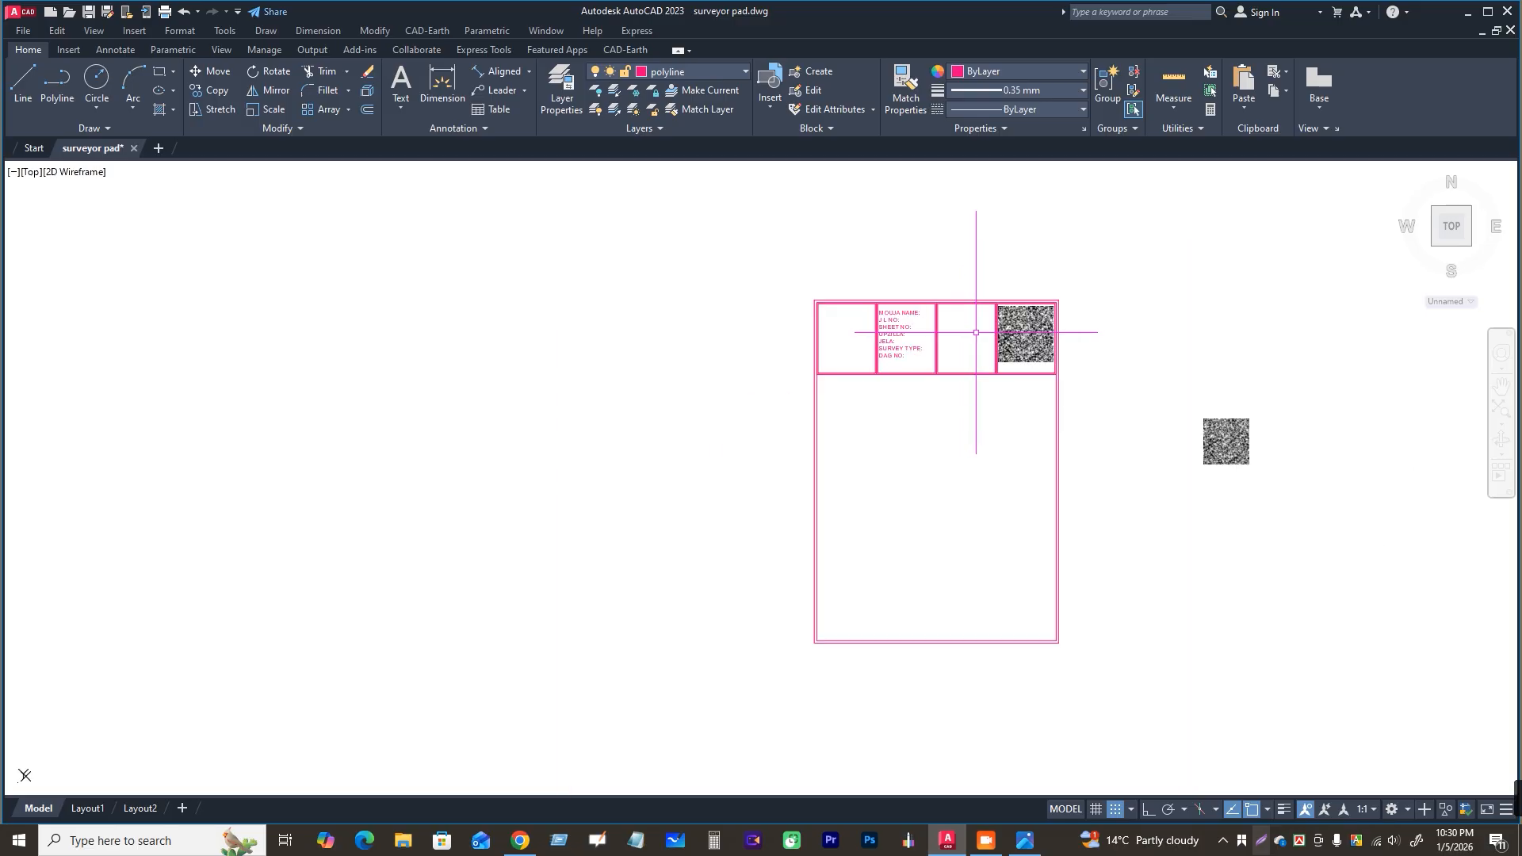
scroll(993, 326, up, 6)
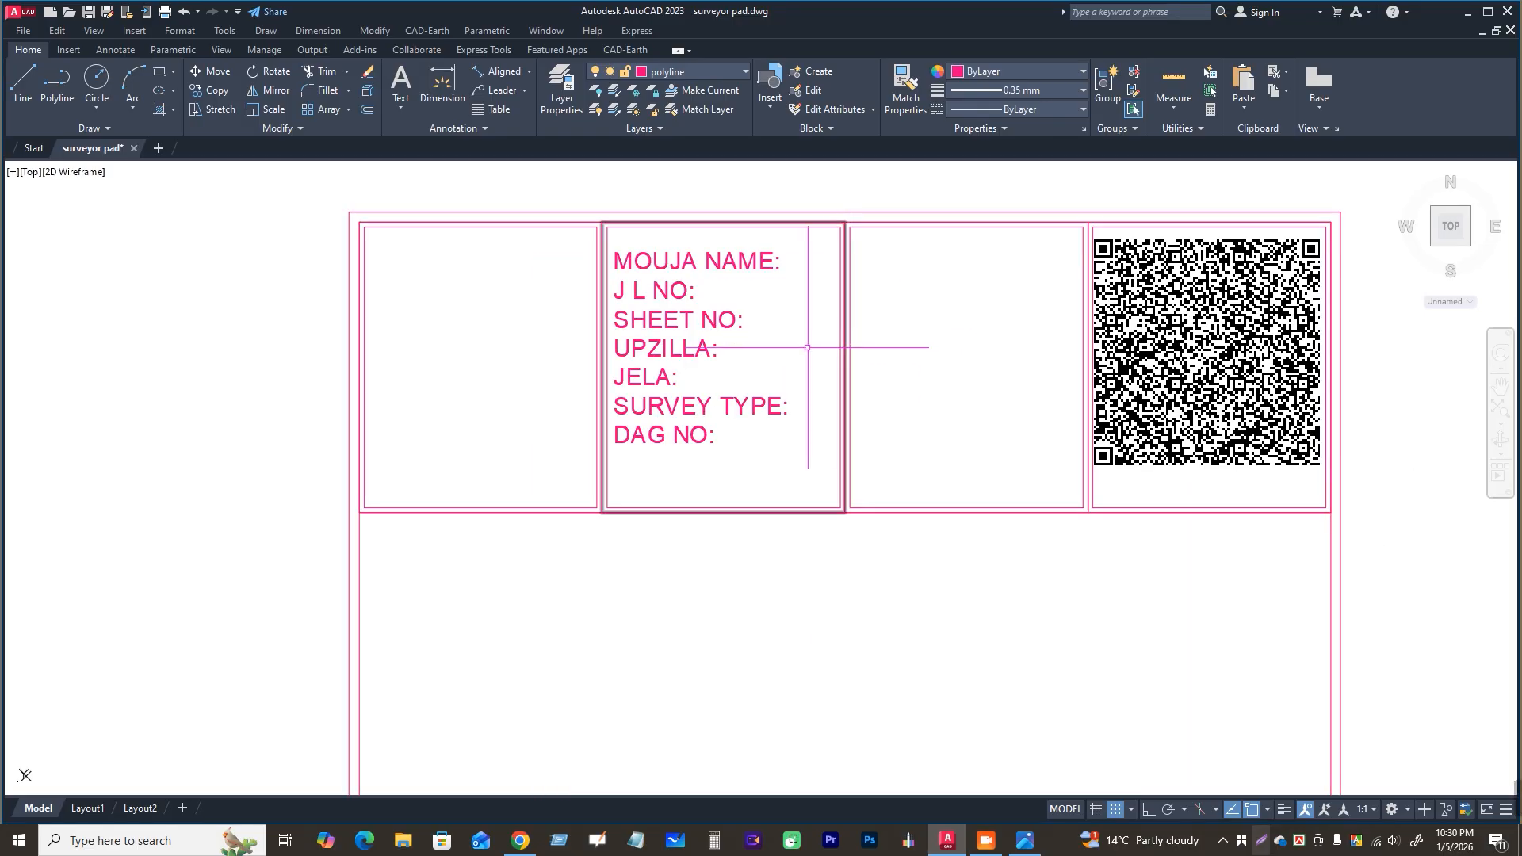
scroll(982, 341, down, 6)
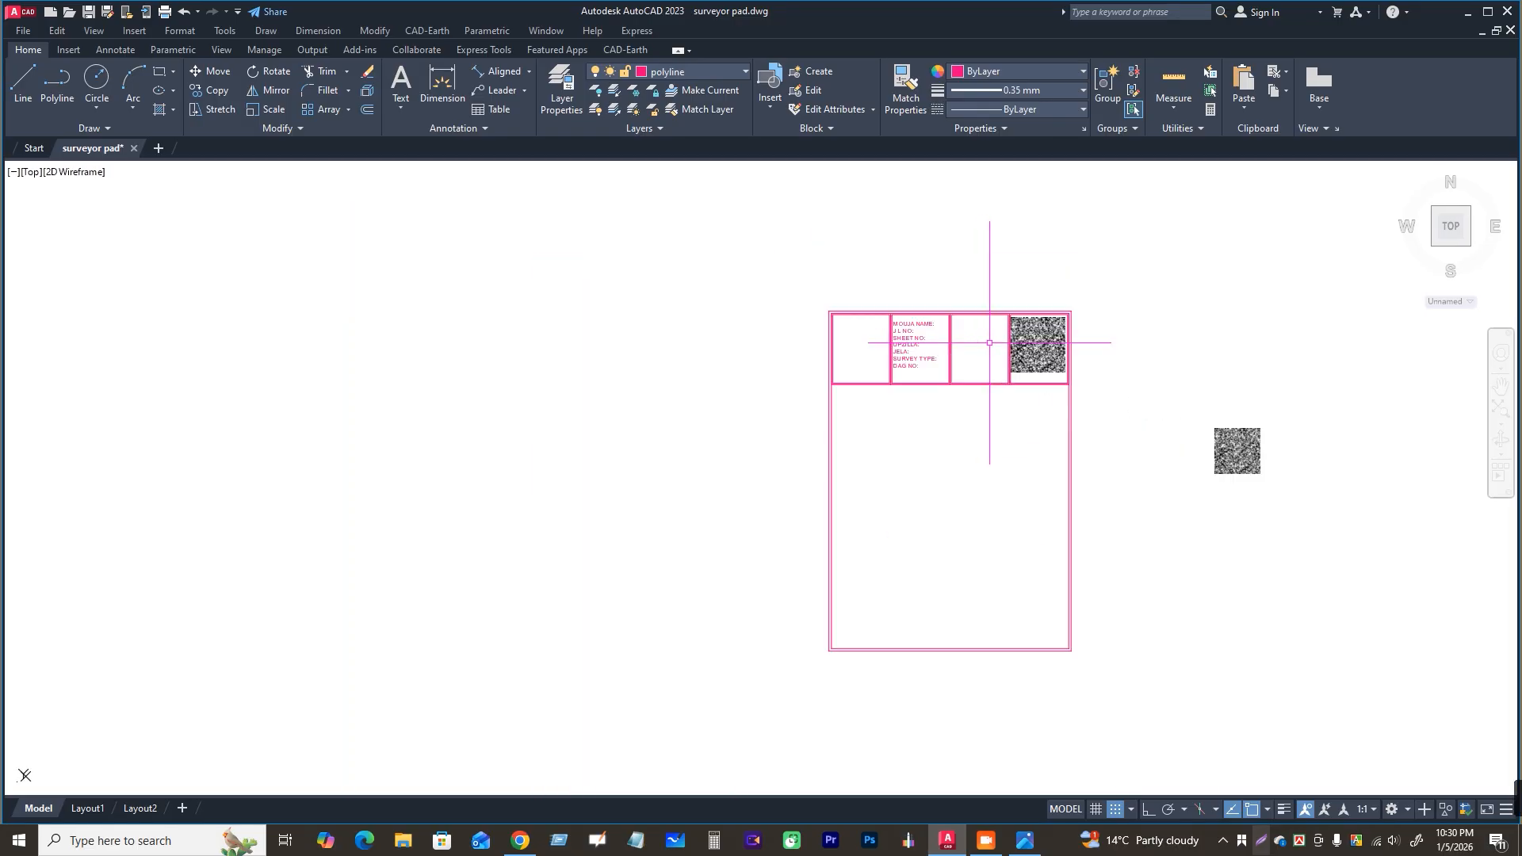
scroll(989, 347, down, 4)
scroll(989, 350, down, 3)
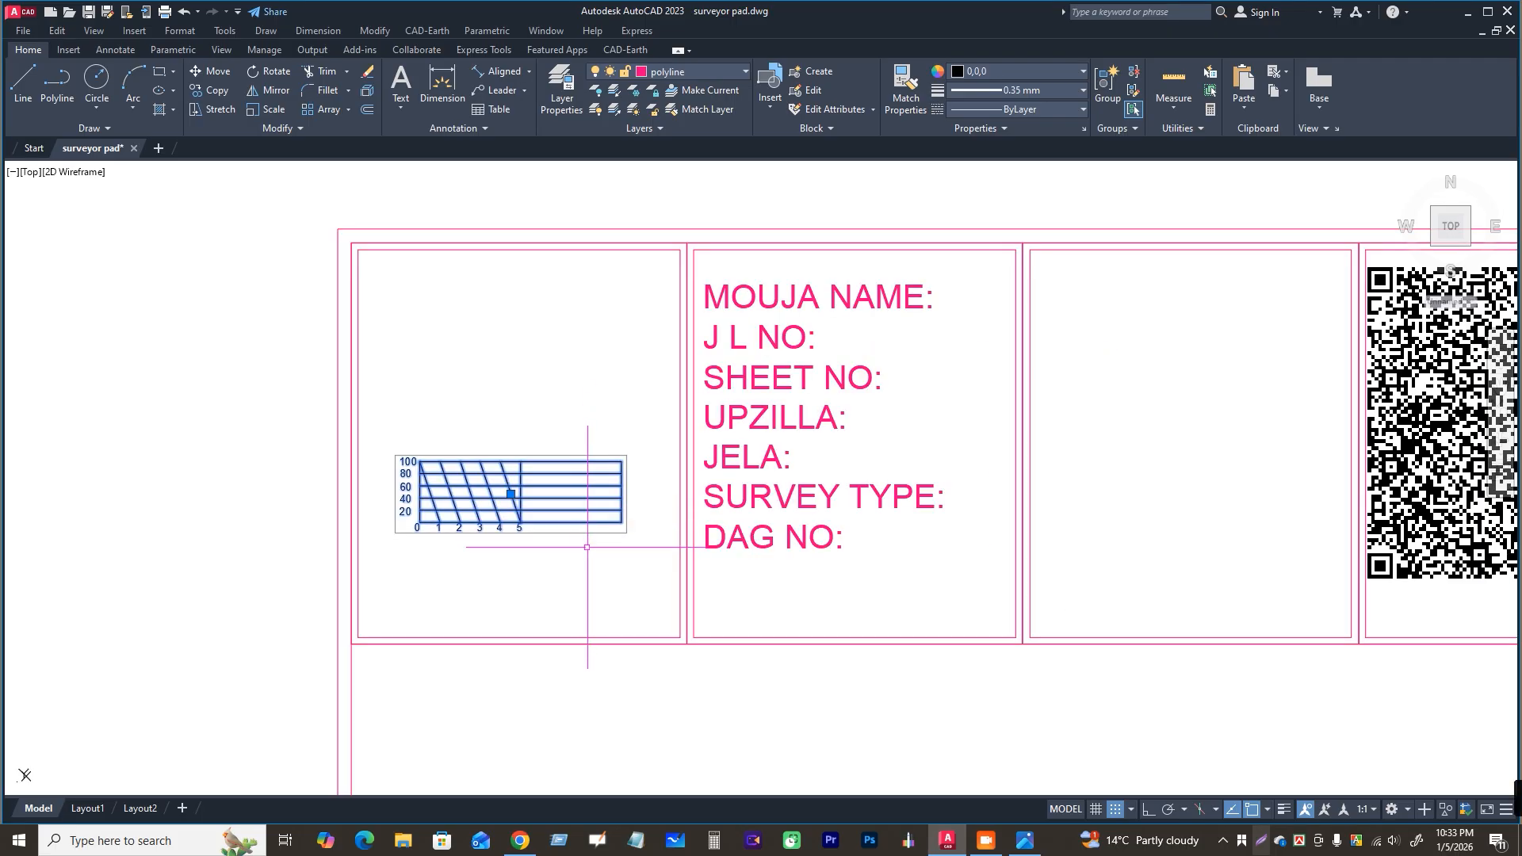
key(Escape)
scroll(578, 555, up, 2)
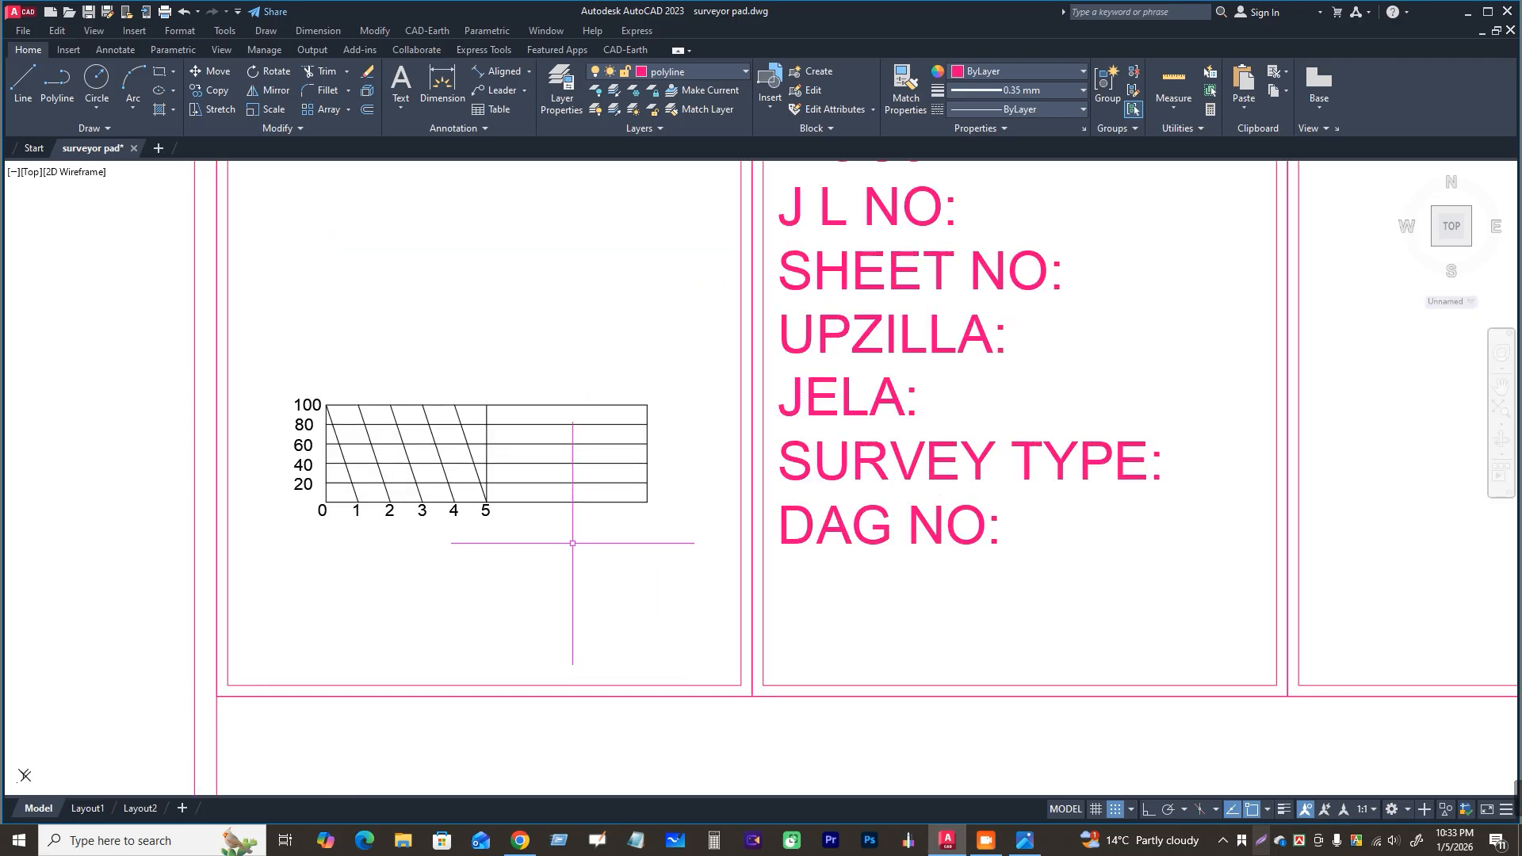
Step: Scale up the scale diagram in the first upper cell, using its lower-right corner as the base point
scroll(572, 543, up, 2)
scroll(584, 526, down, 5)
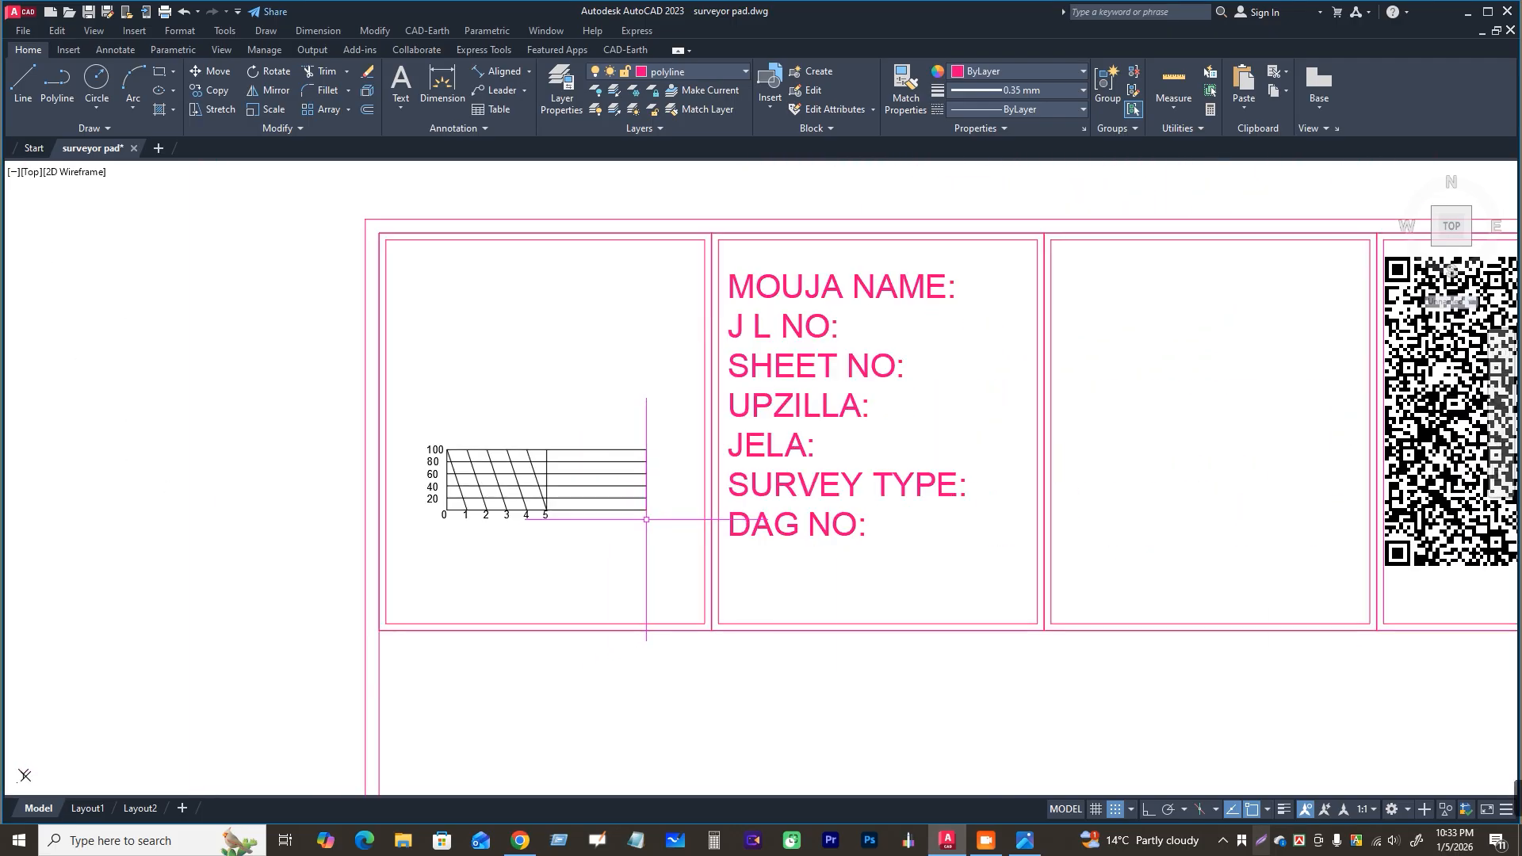
click(409, 373)
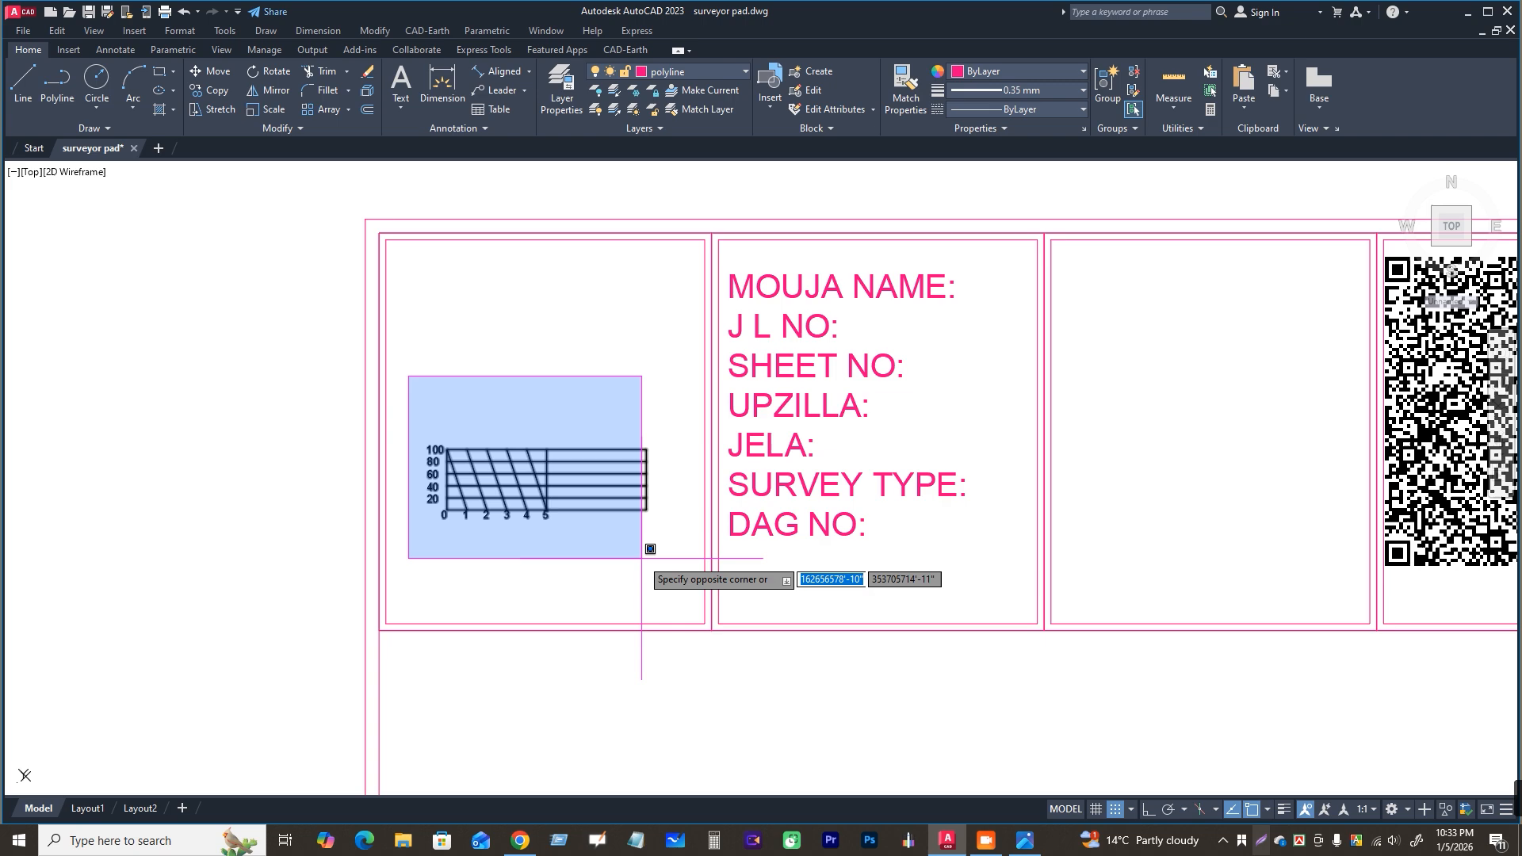
click(697, 550)
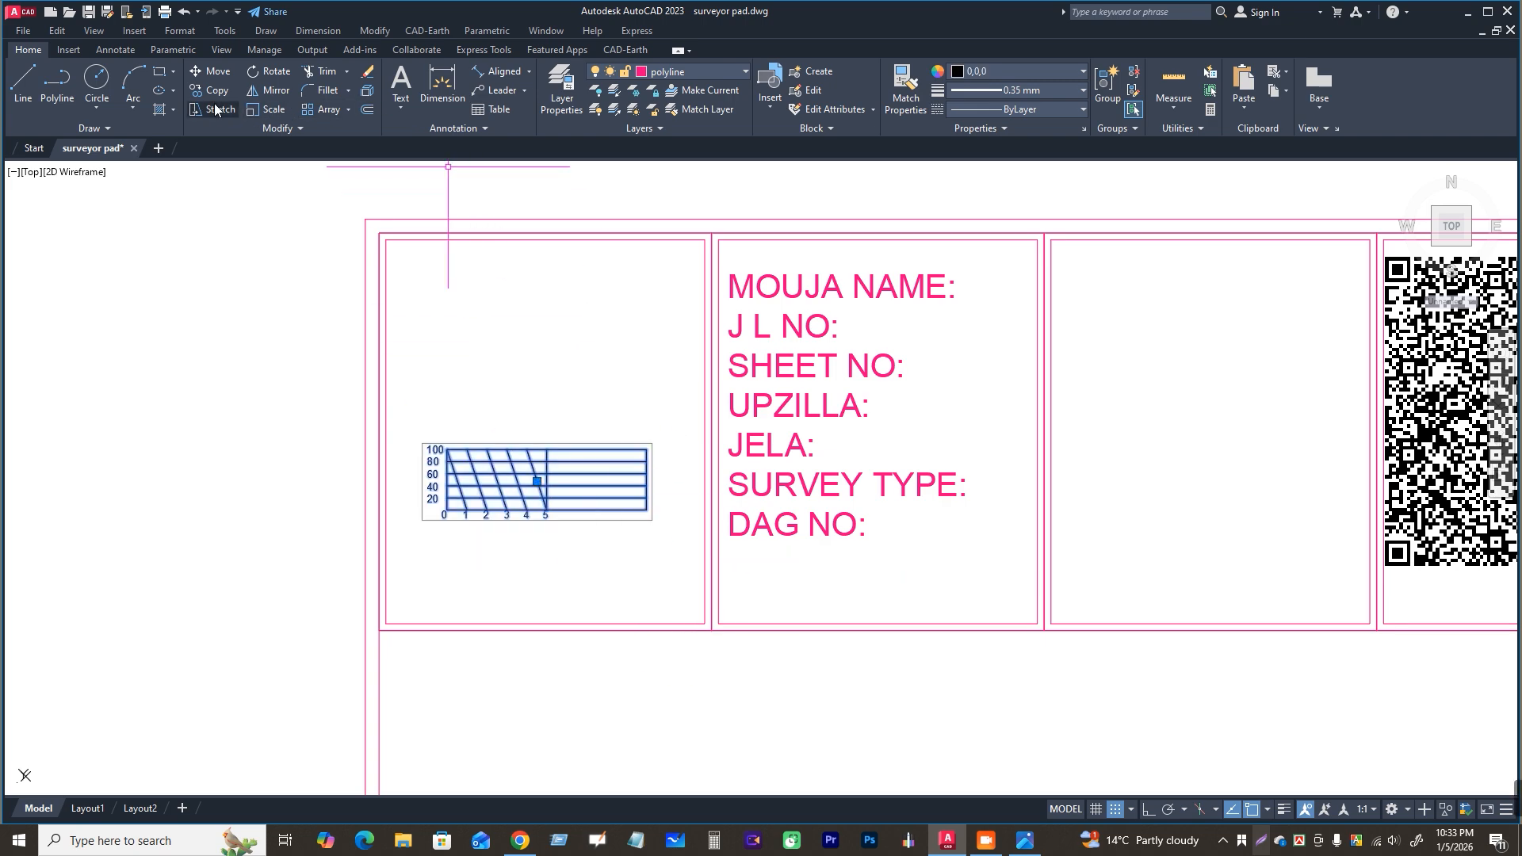
click(279, 114)
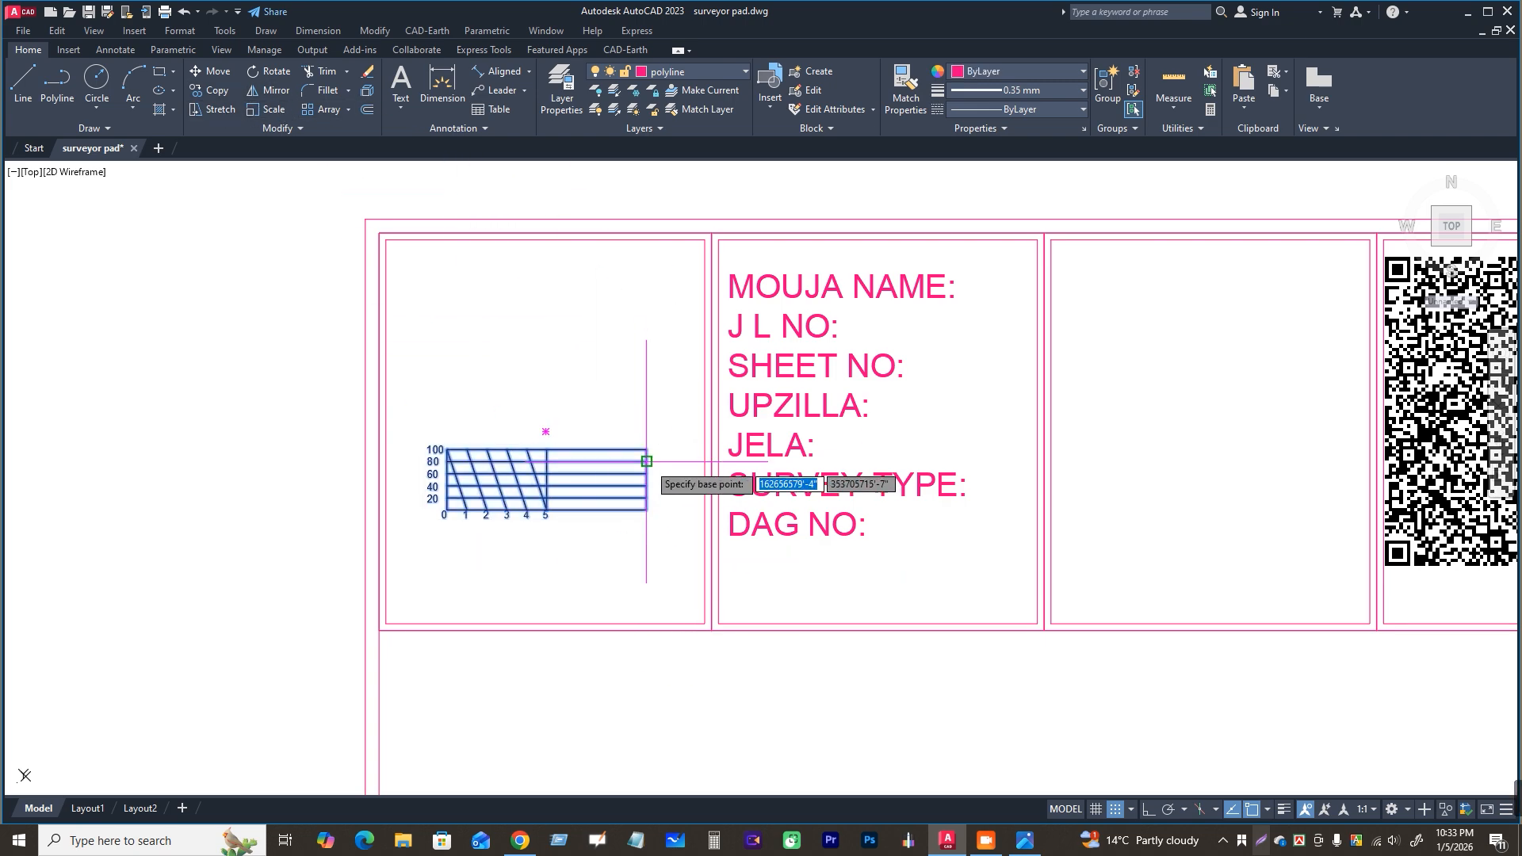
click(647, 510)
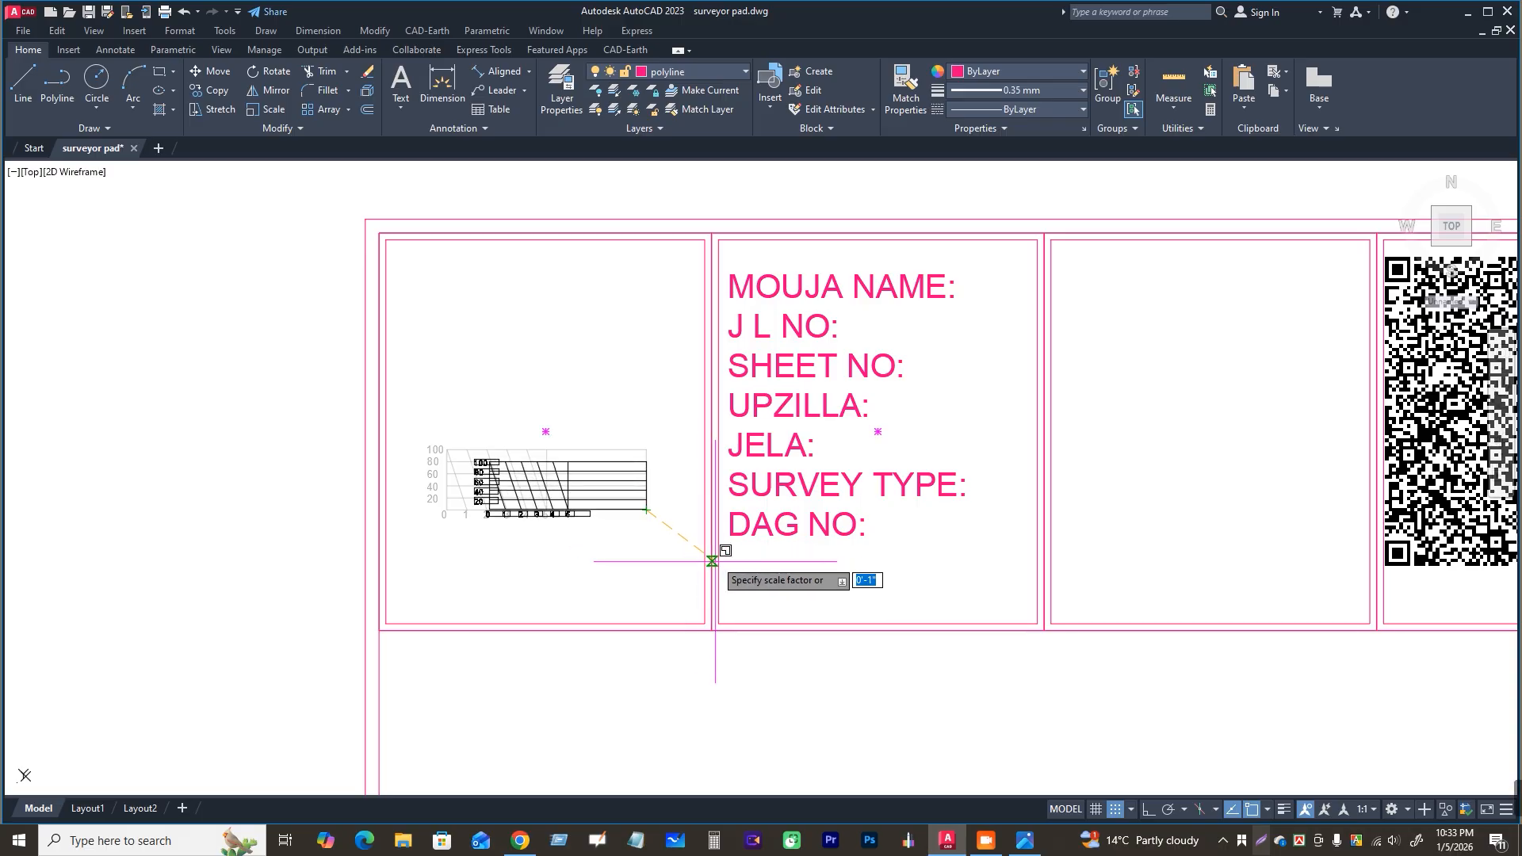
click(783, 582)
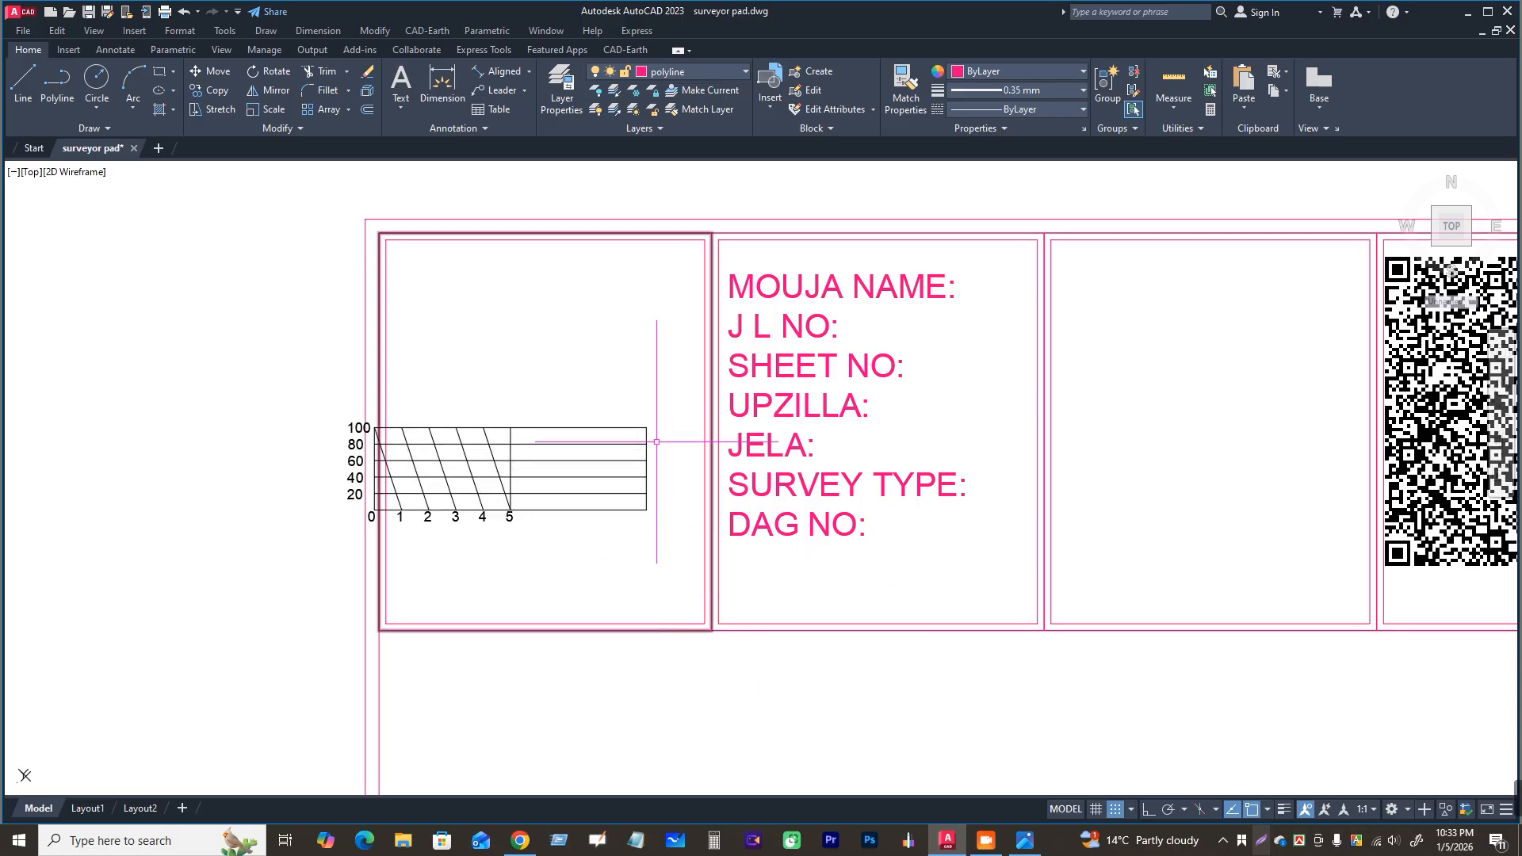
Step: Move the enlarged scale diagram so it fits within the first upper cell's inset frame
click(666, 433)
click(579, 533)
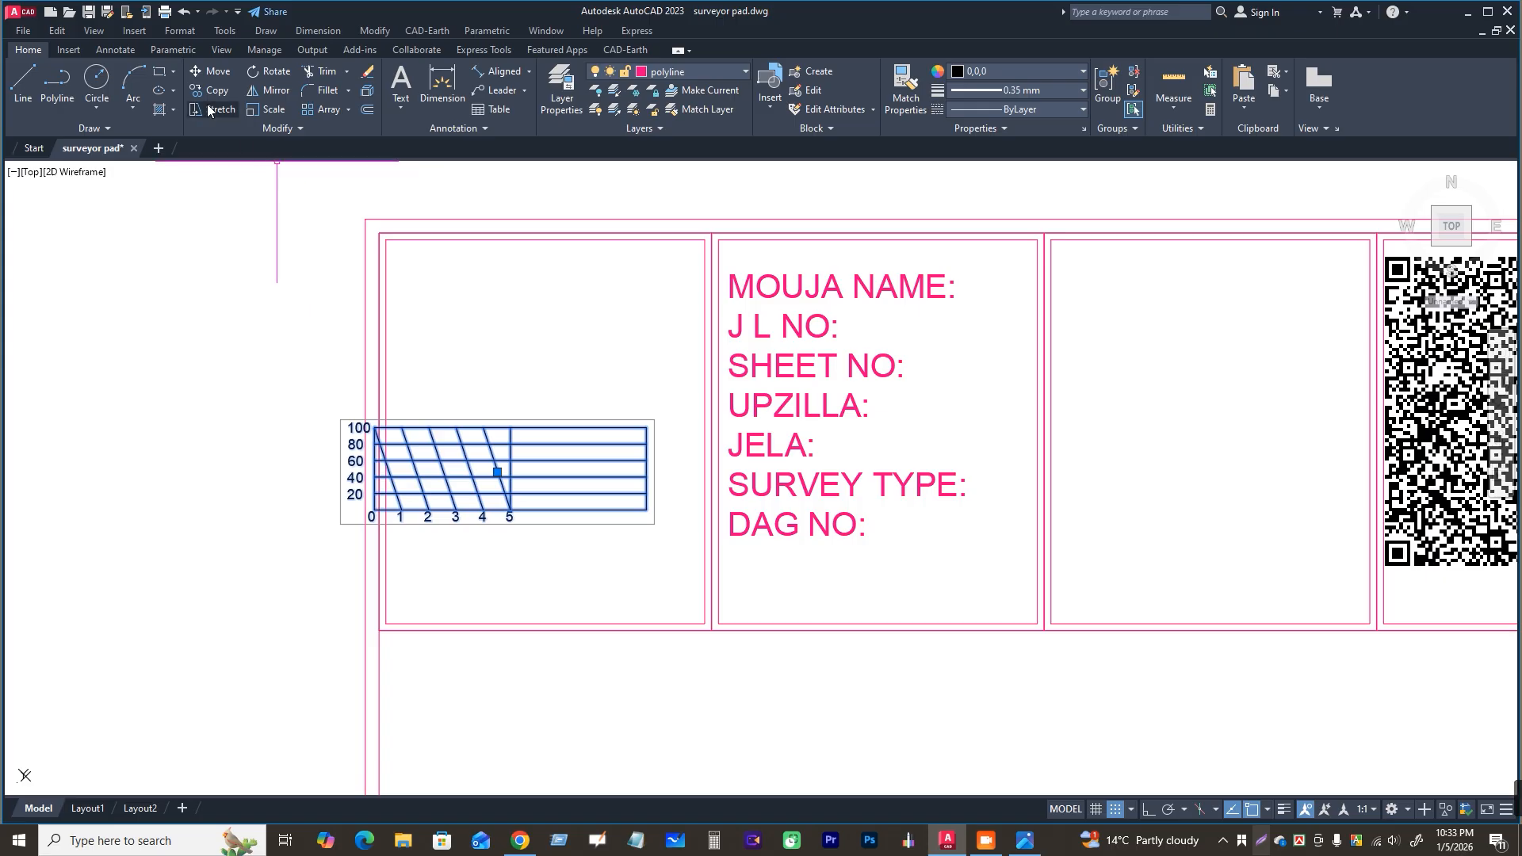
click(219, 76)
click(497, 469)
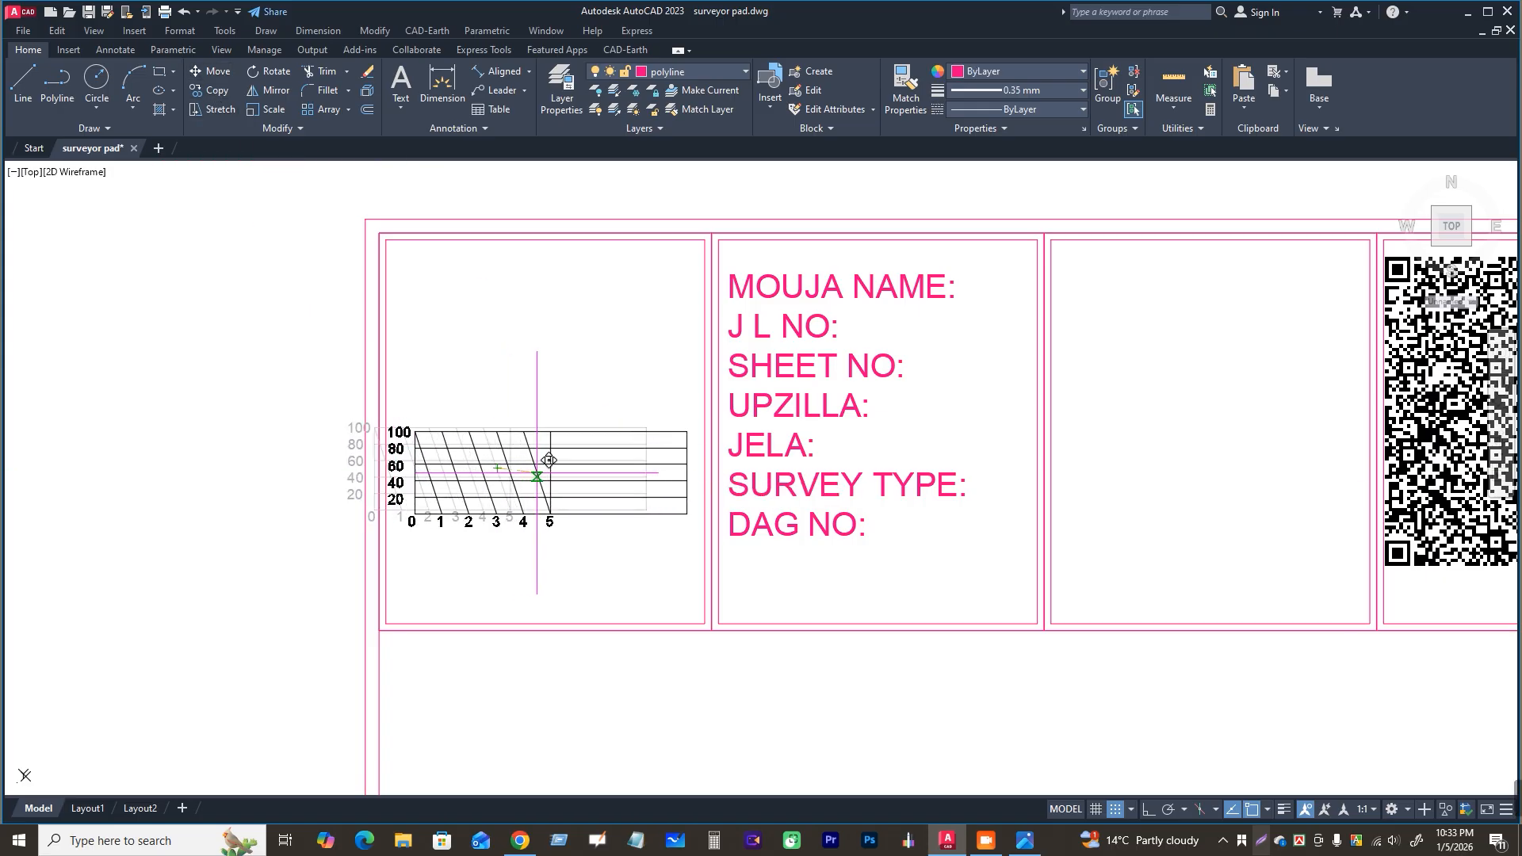
click(557, 453)
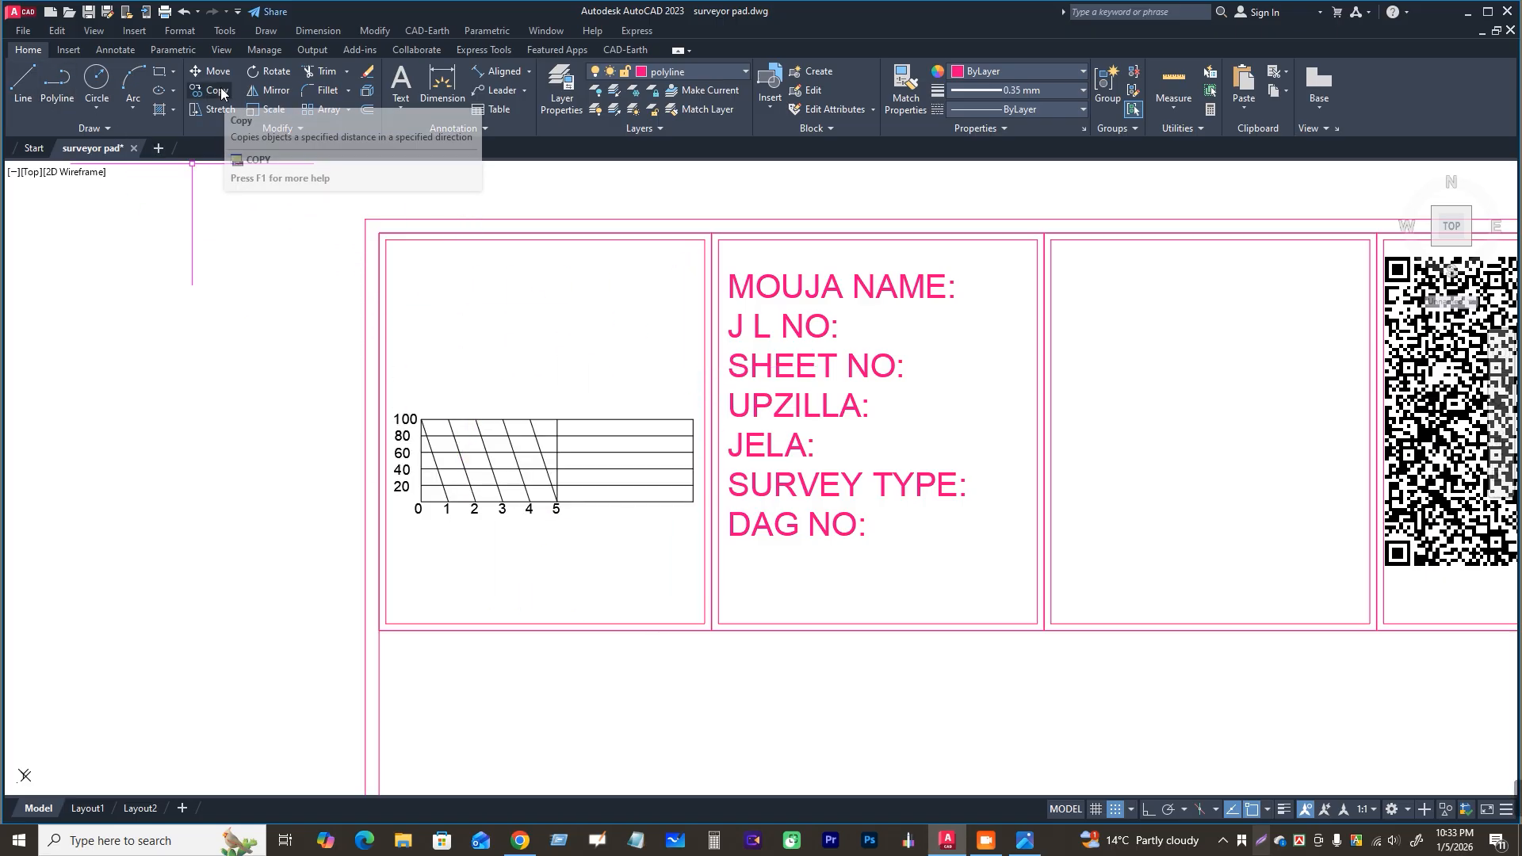
Step: Draw a rectangle about 1'-10" by 6" above the scale diagram in the first upper cell
click(159, 71)
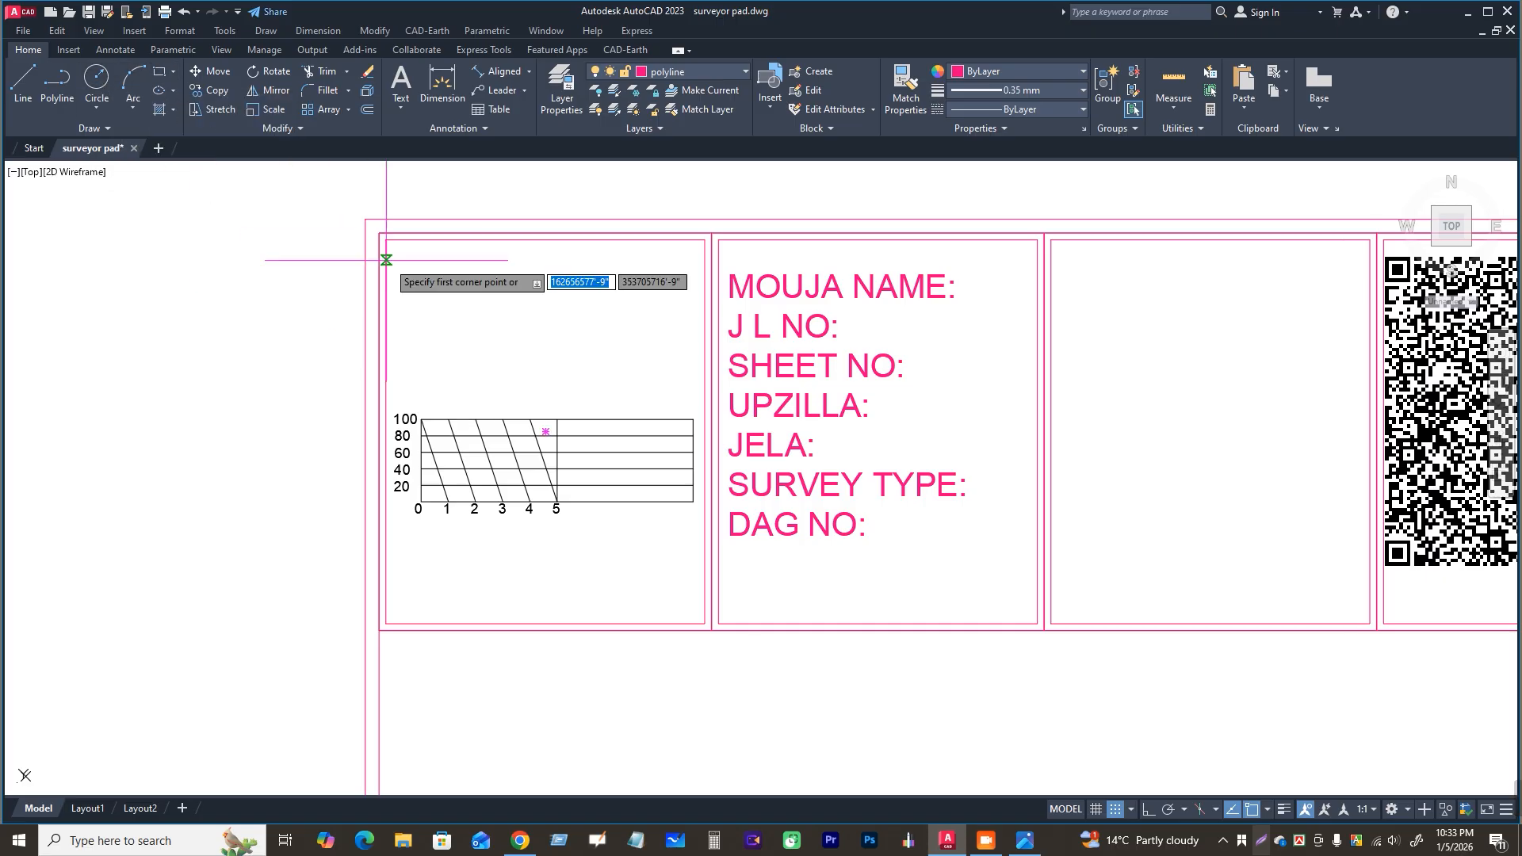
click(400, 300)
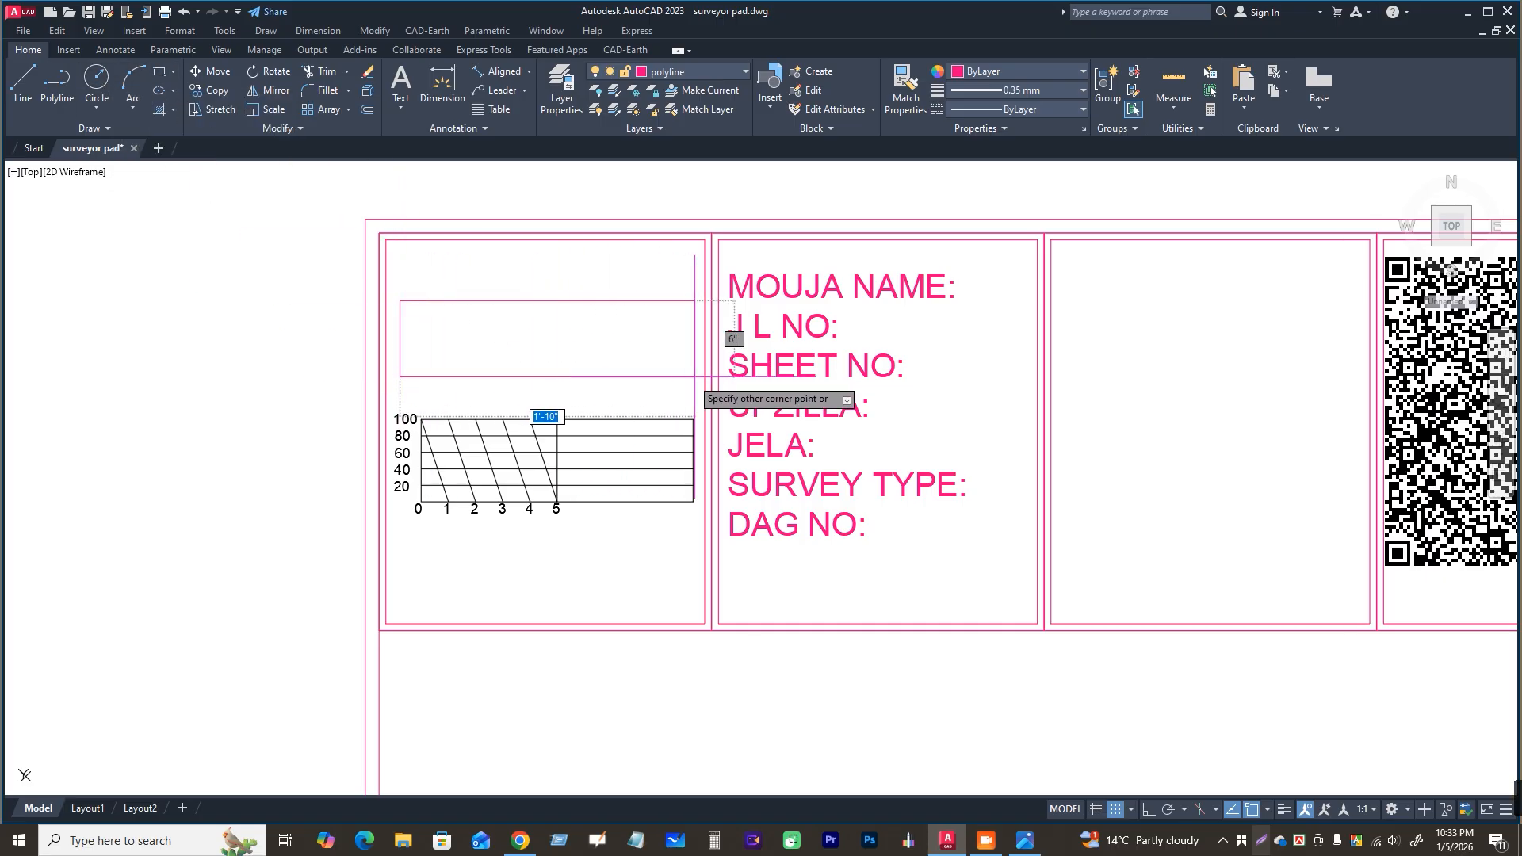
click(694, 377)
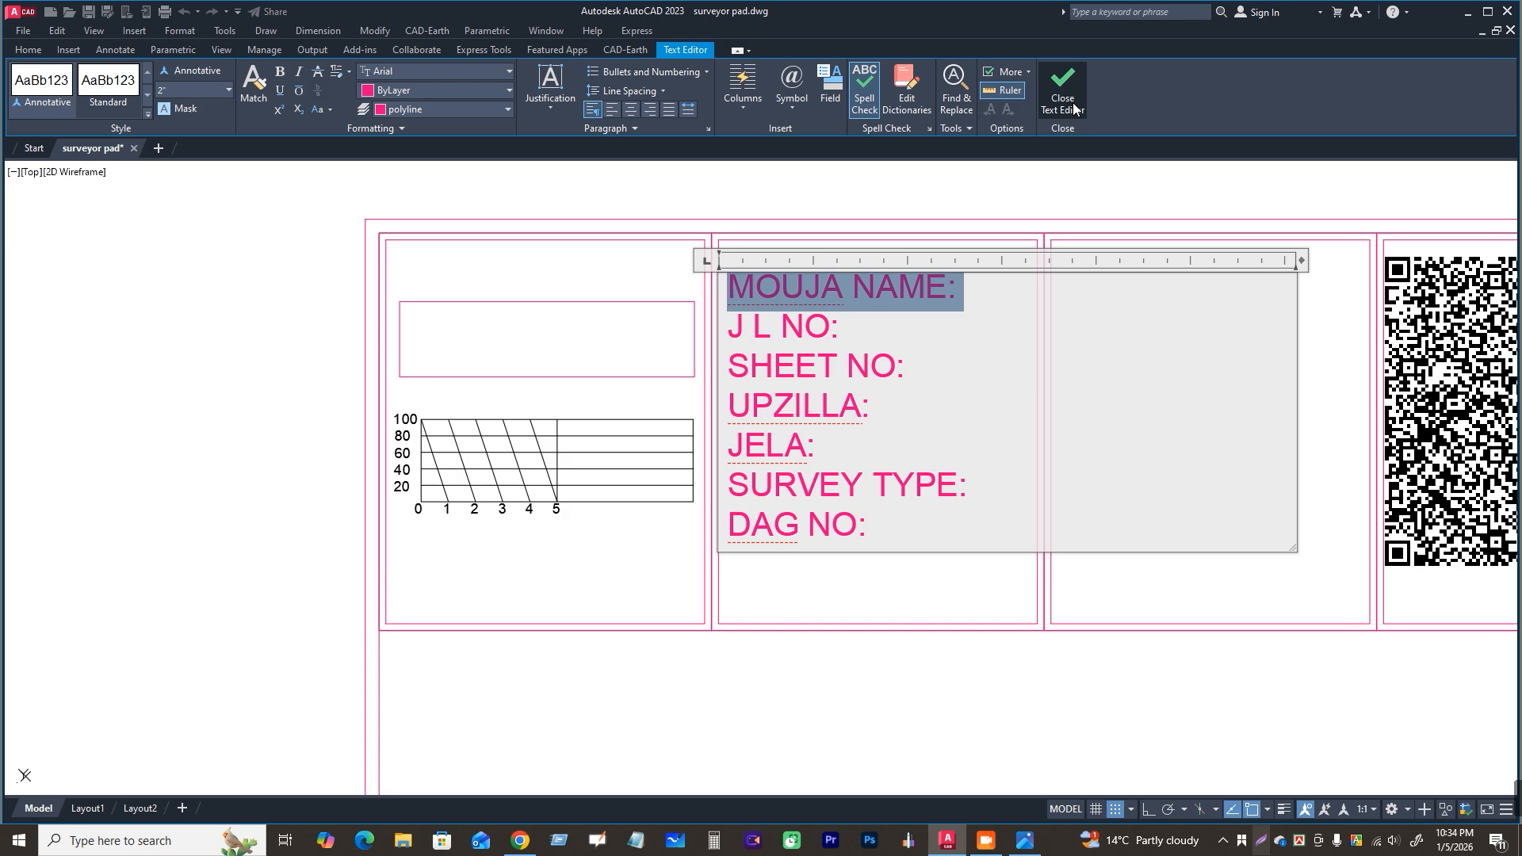
Step: Paste the copied "MOUJA NAME:" text into the new rectangle above the scale diagram
click(1075, 110)
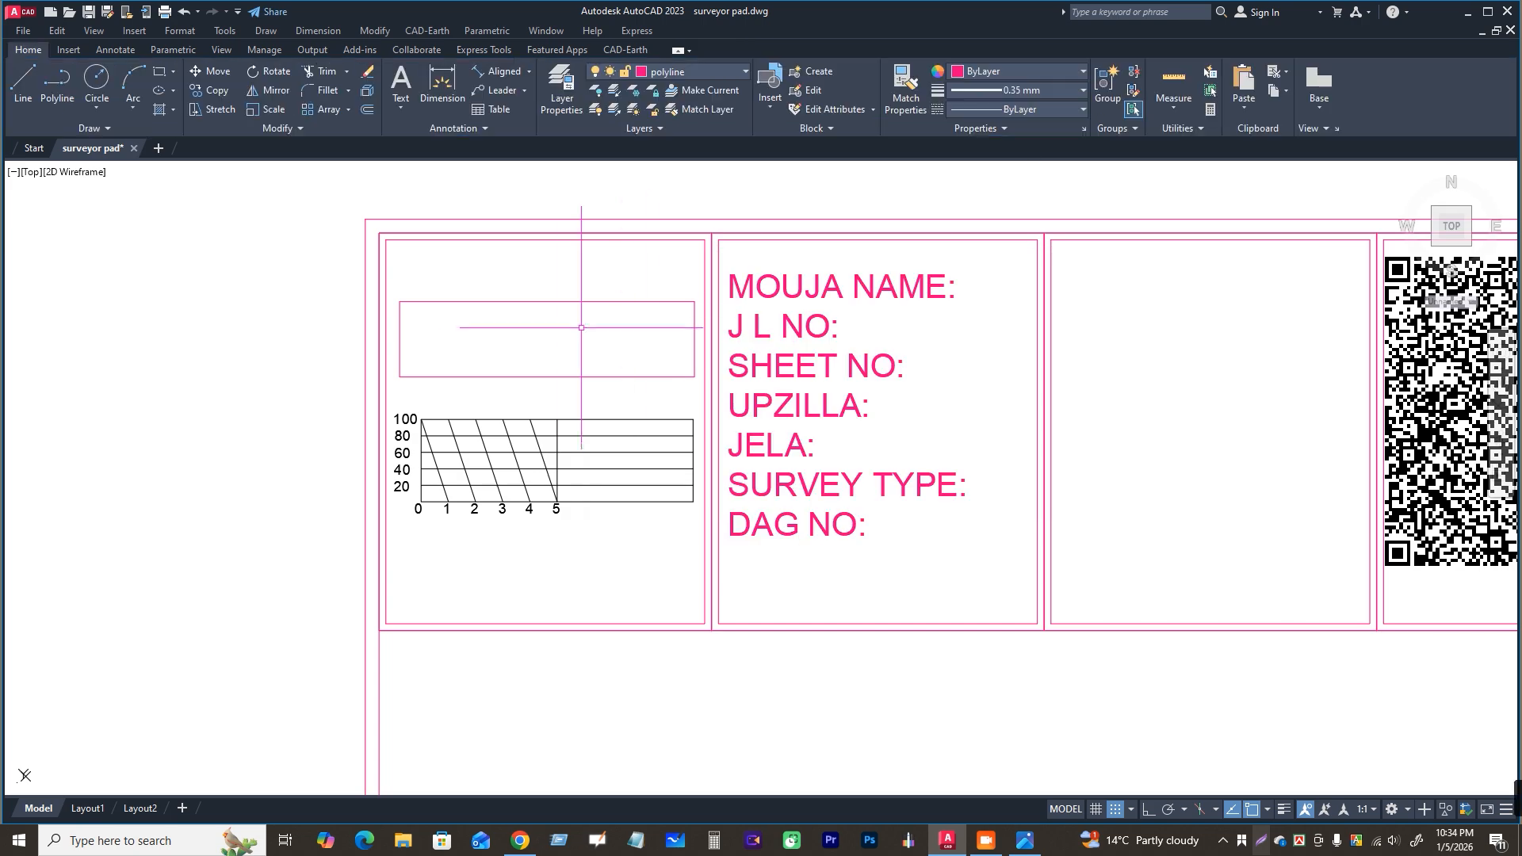
key(ctrl+v)
click(462, 342)
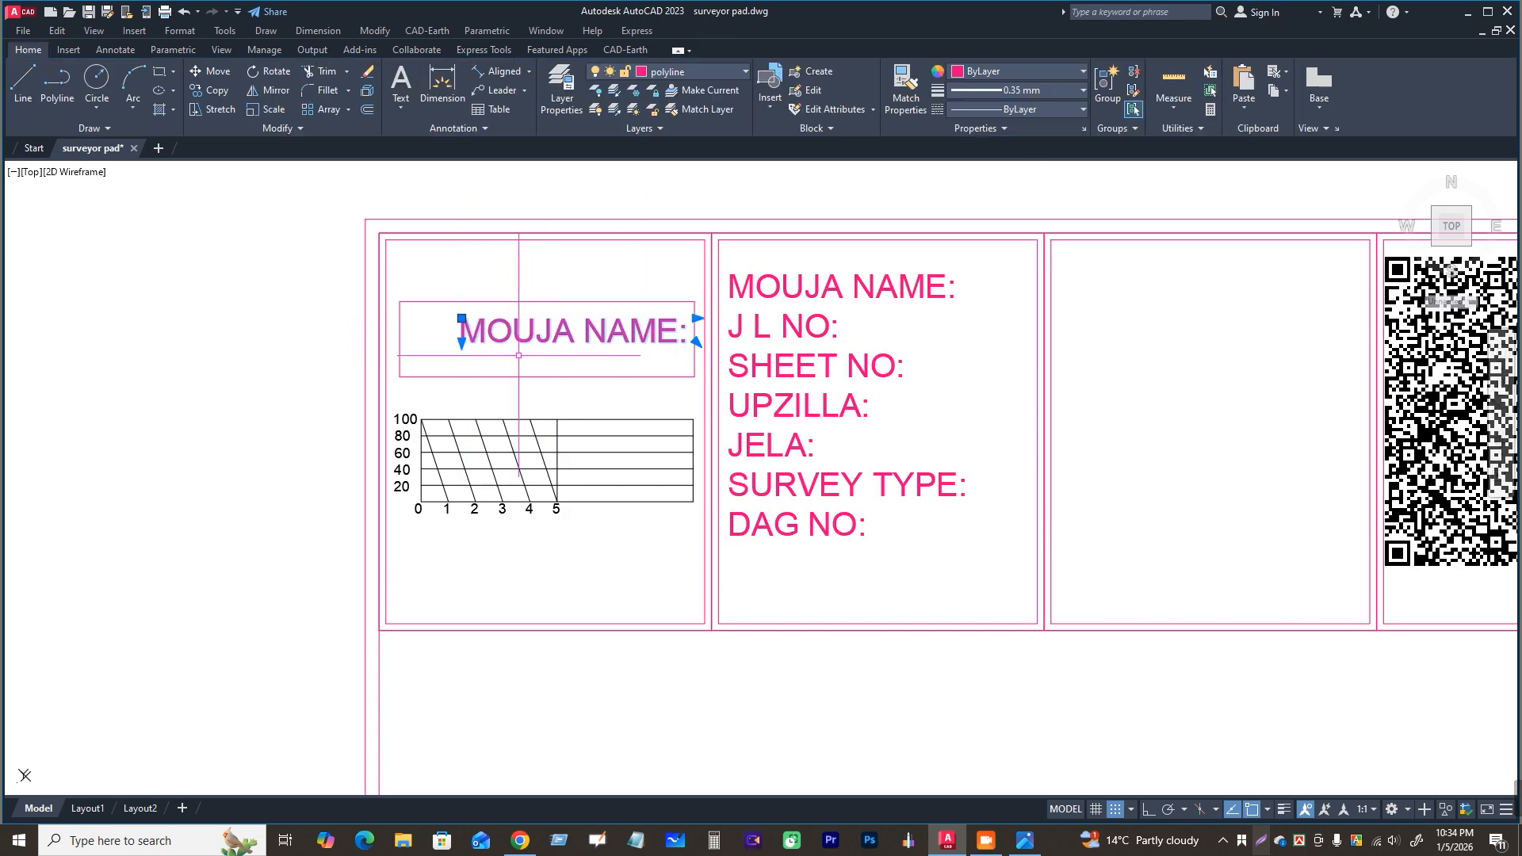
Step: Replace the pasted text with "SCALE: 16"= 1 MILE" and move it to start near the rectangle's left edge
scroll(592, 333, up, 2)
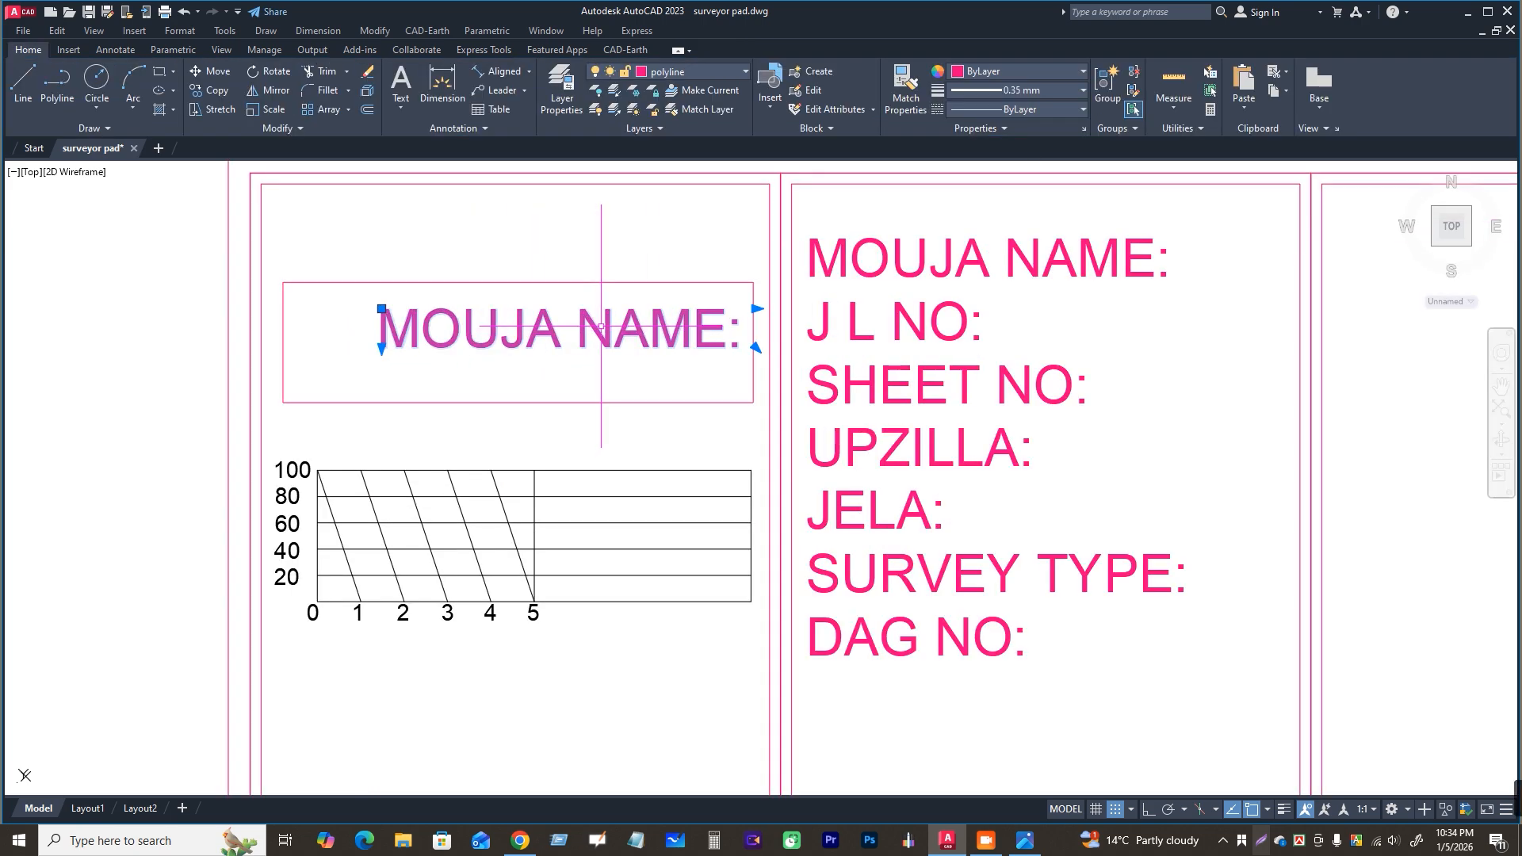
double_click(612, 333)
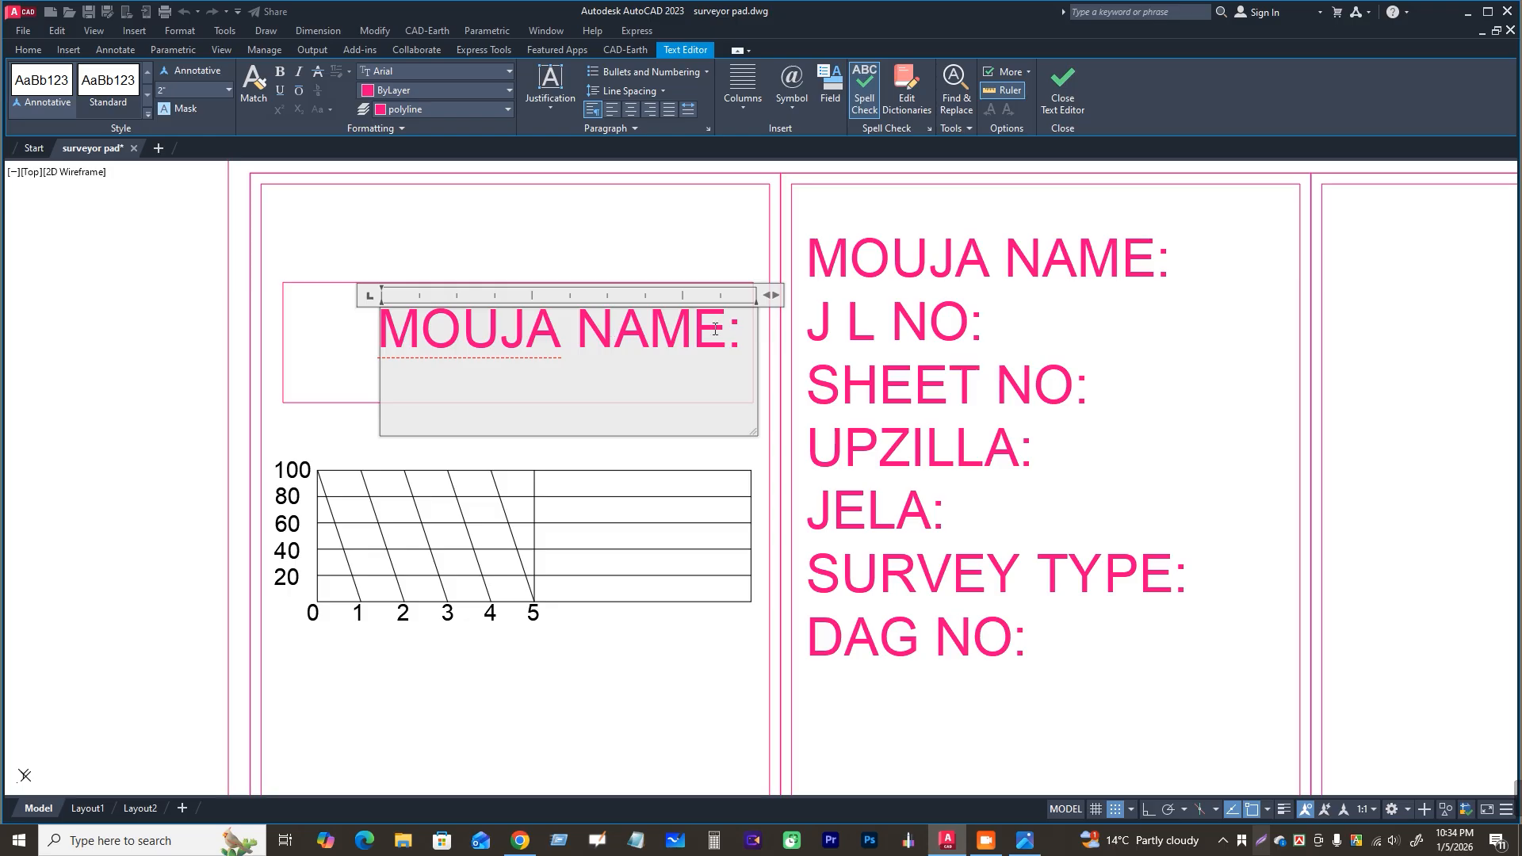
drag(744, 329, 378, 333)
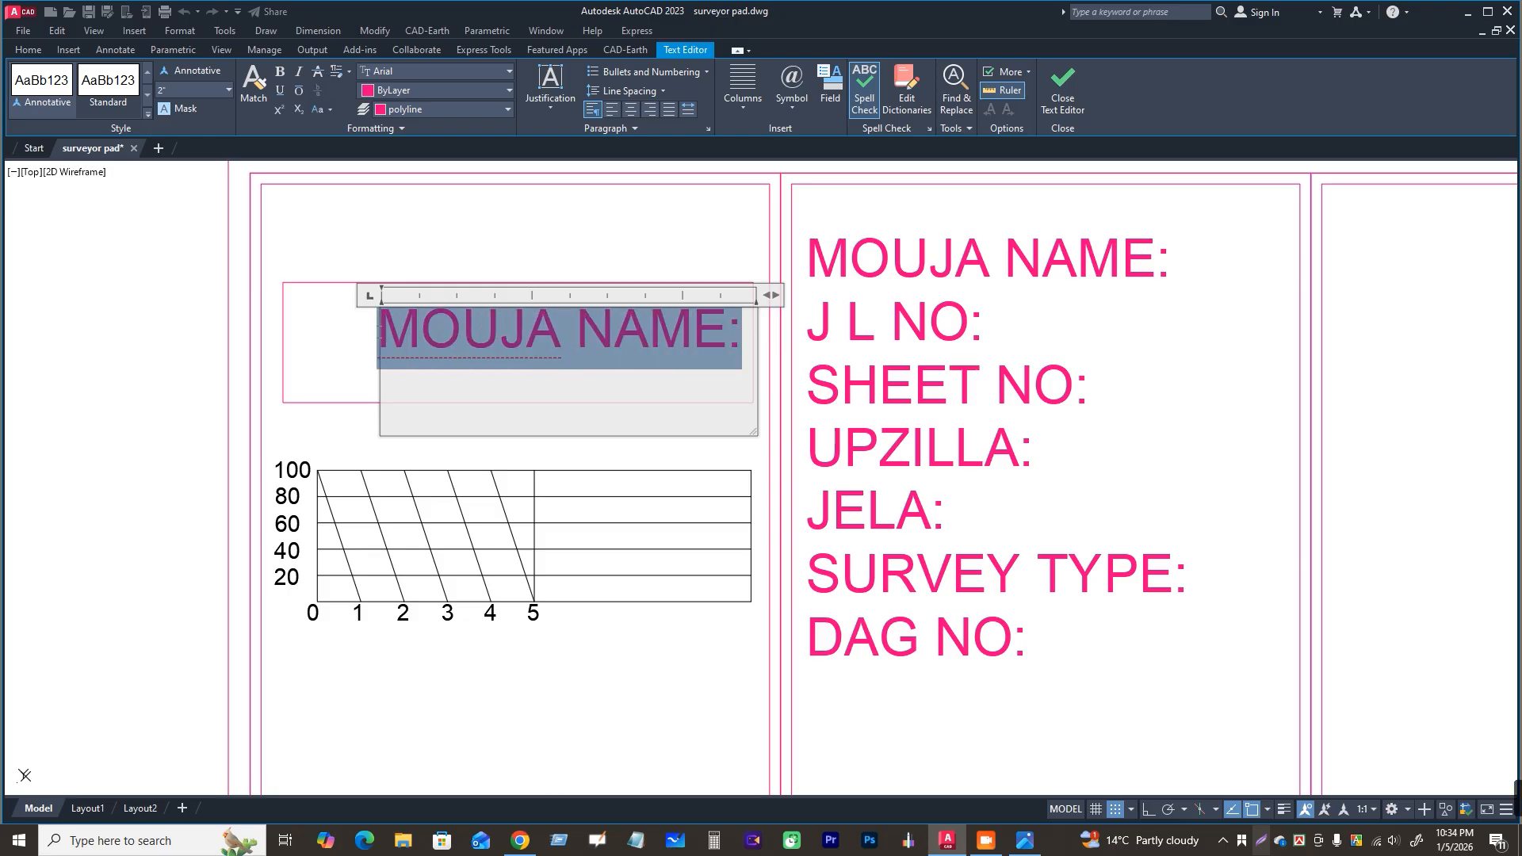
text(SCALE: 16"= 1)
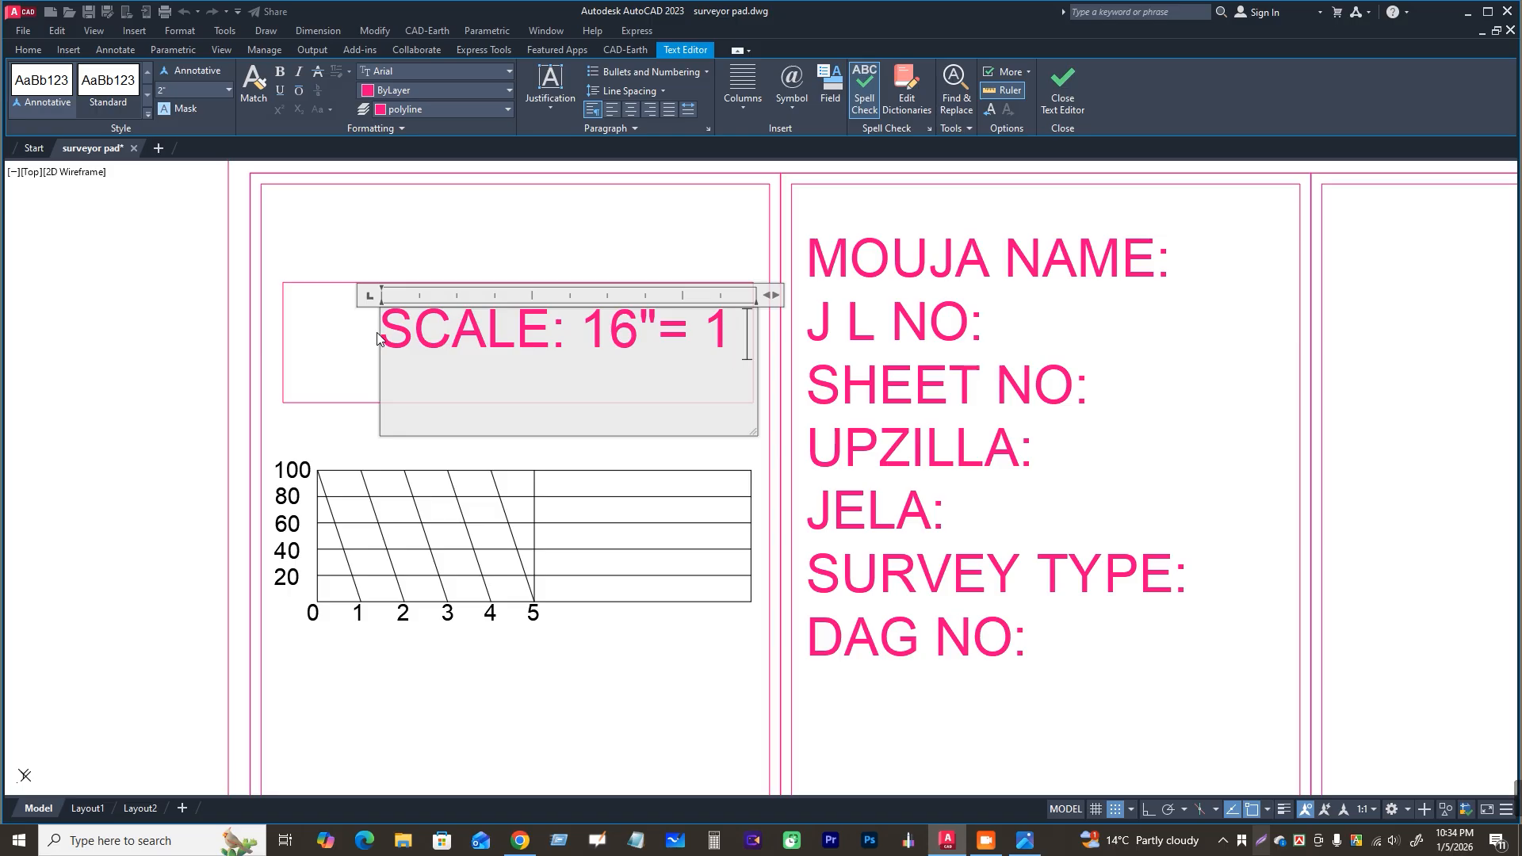
text(MILE)
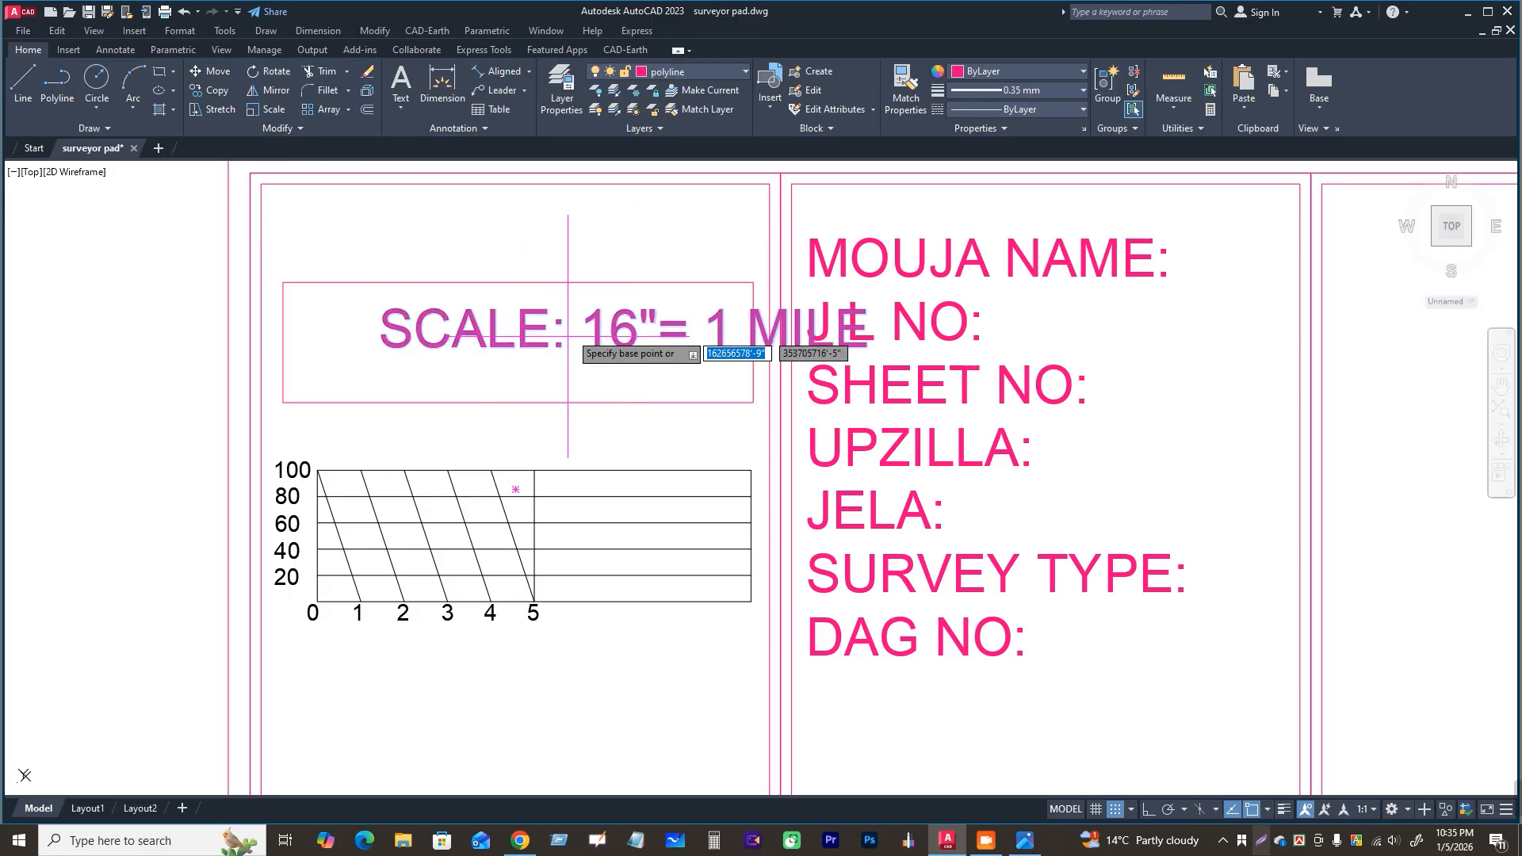
click(611, 337)
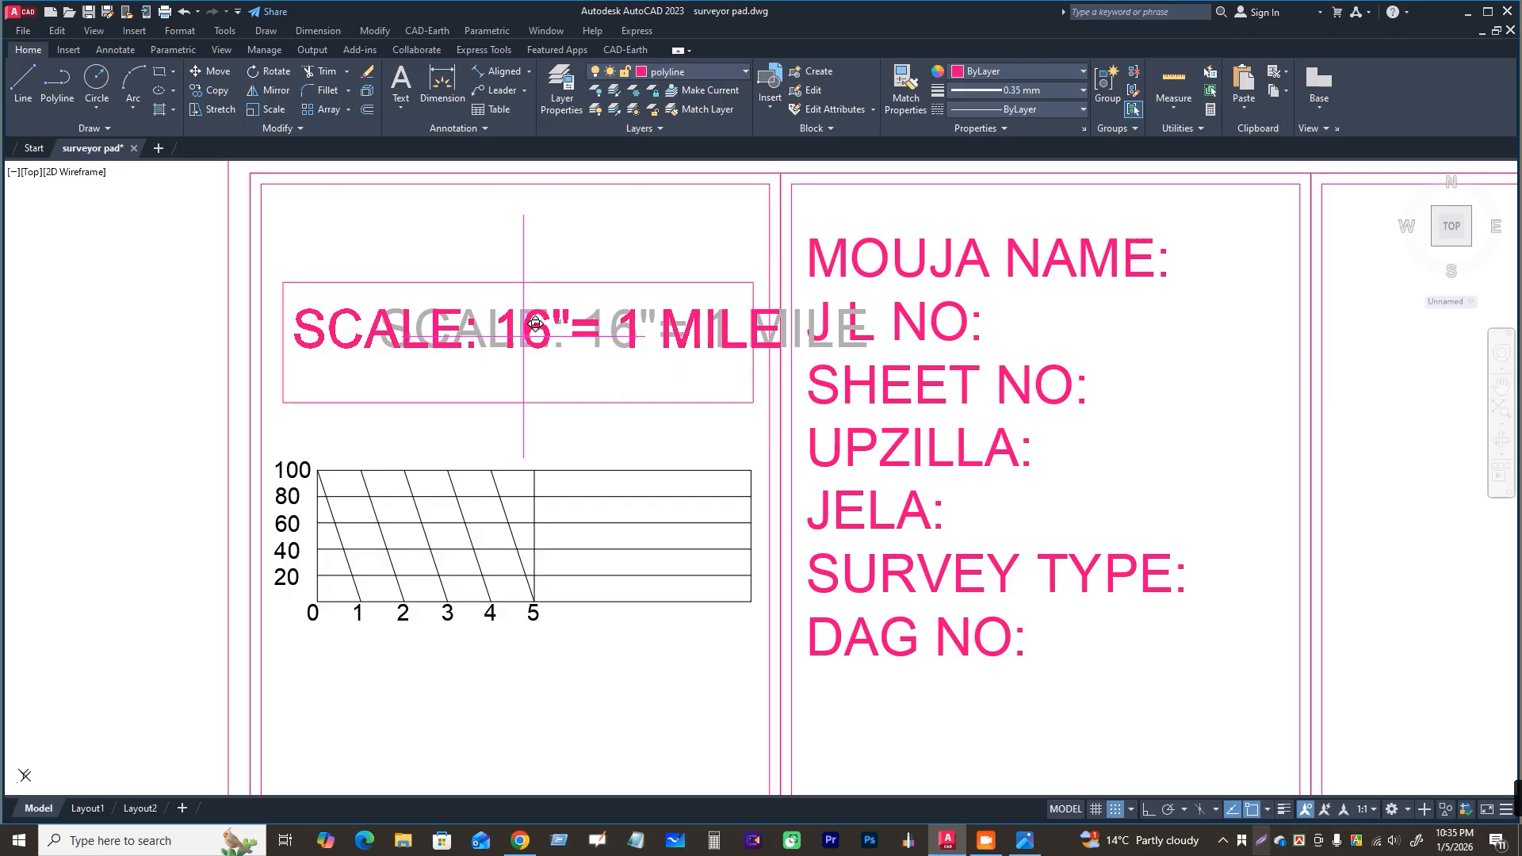
click(523, 336)
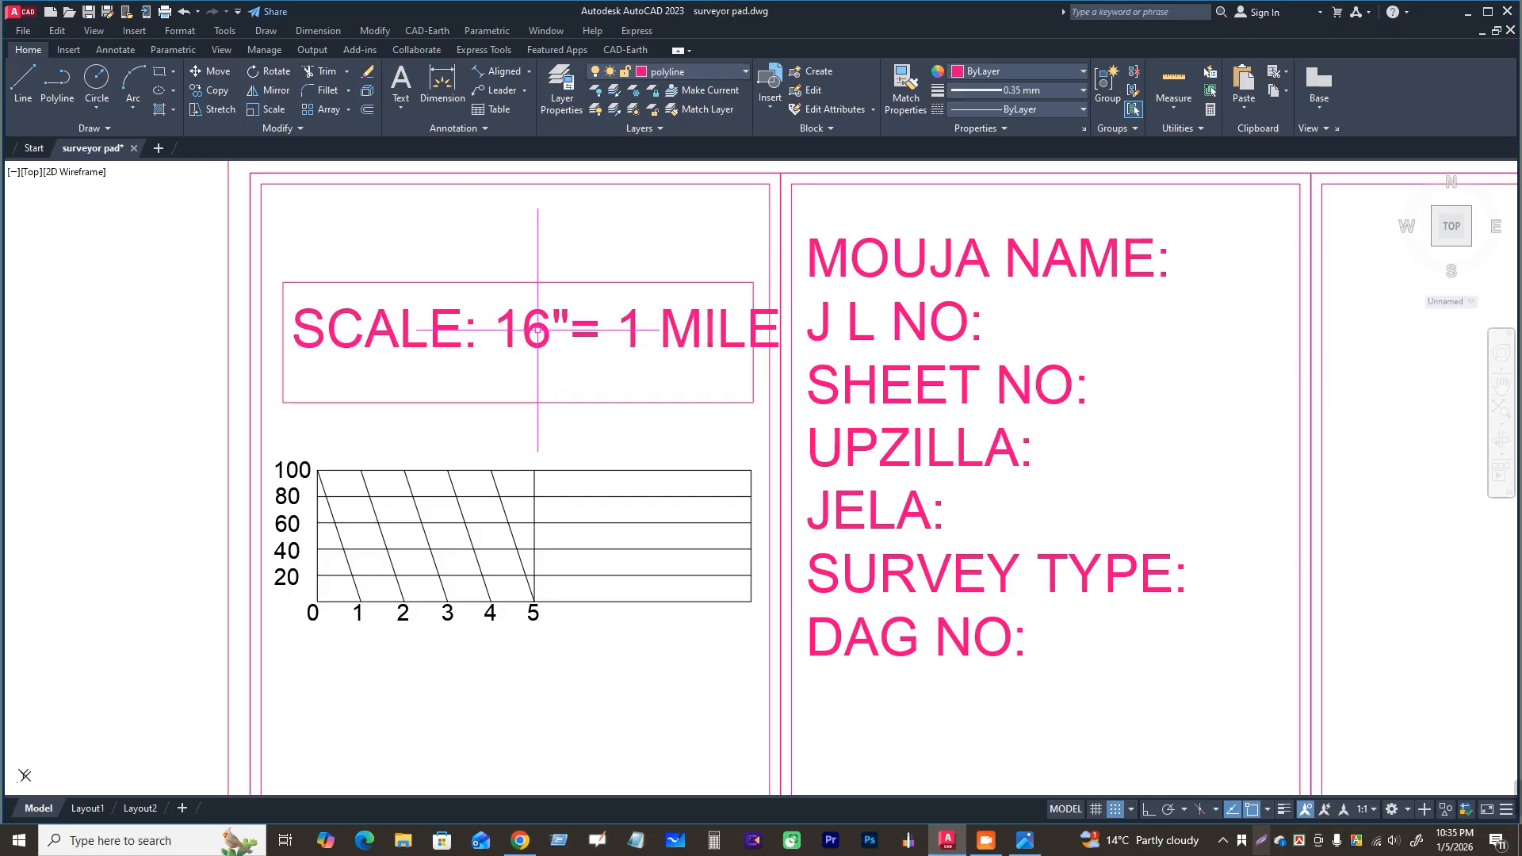
Step: Scale down the "SCALE: 16"= 1 MILE" text from a base point at its right end
click(540, 330)
text(s)
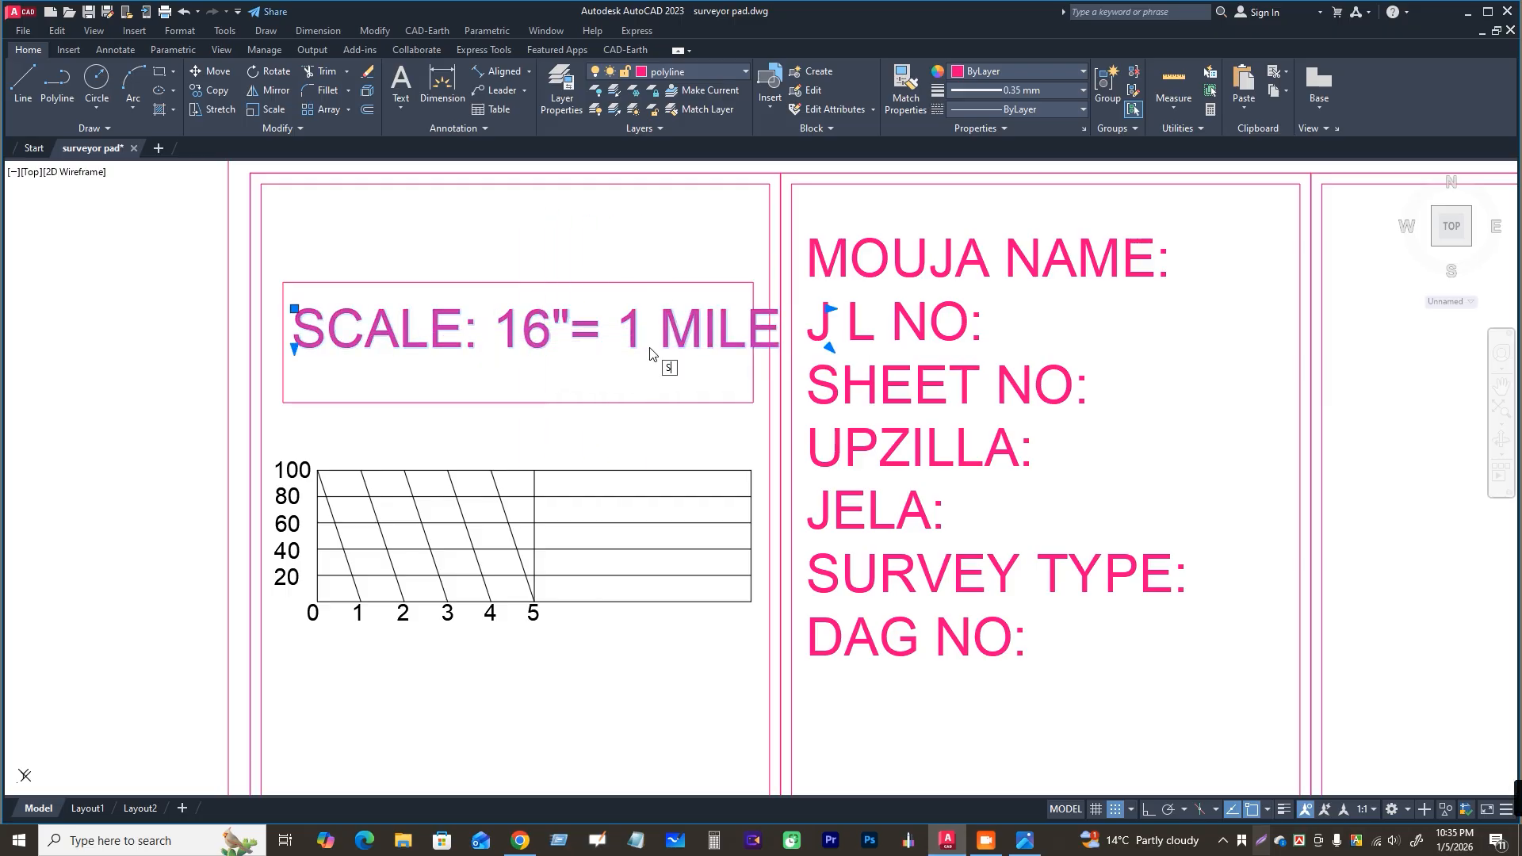
text(c)
key(Return)
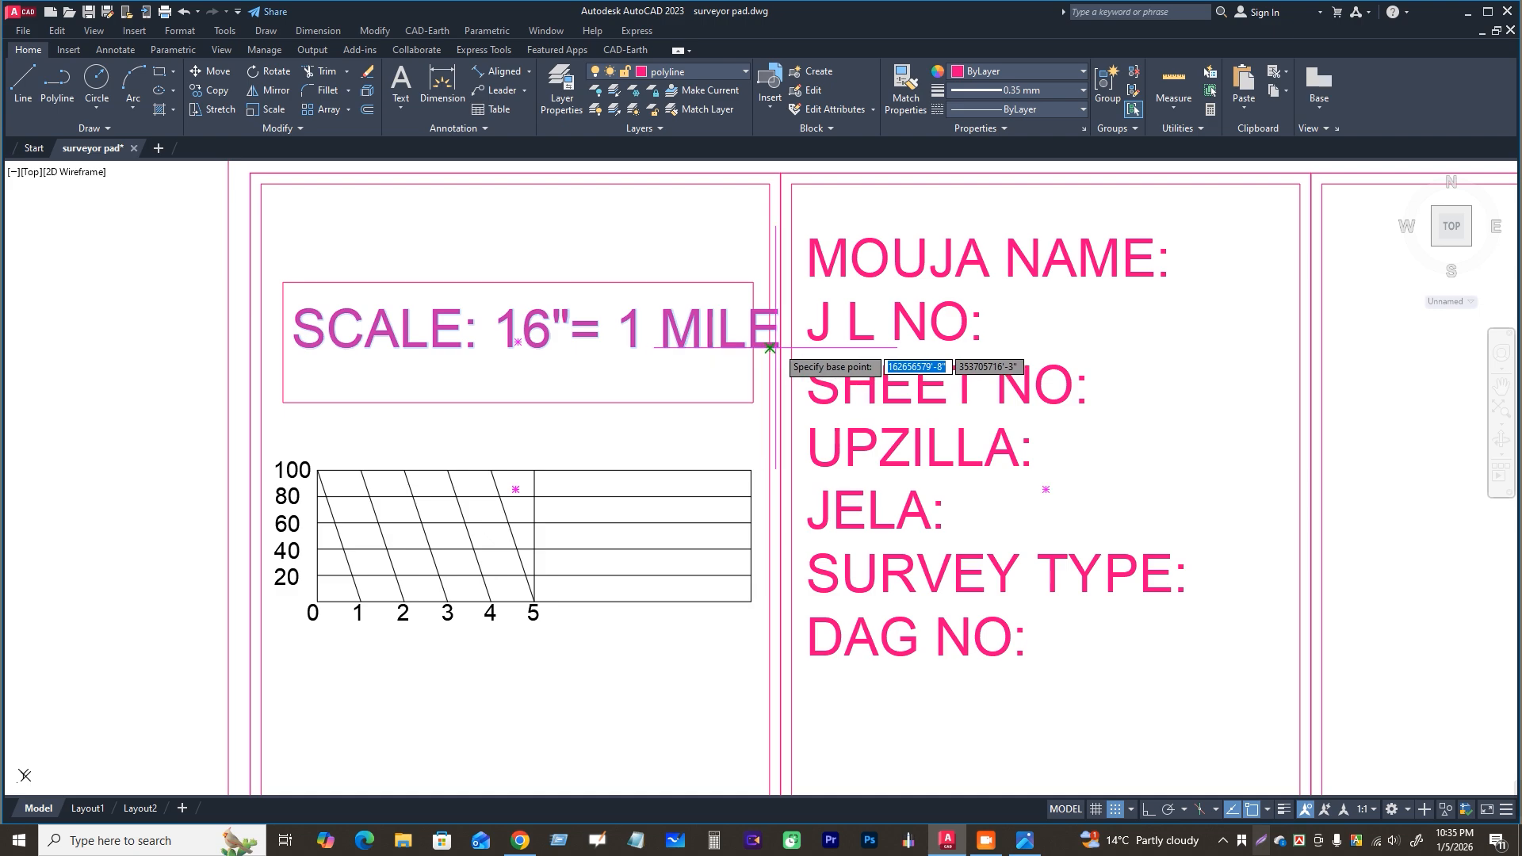
click(770, 347)
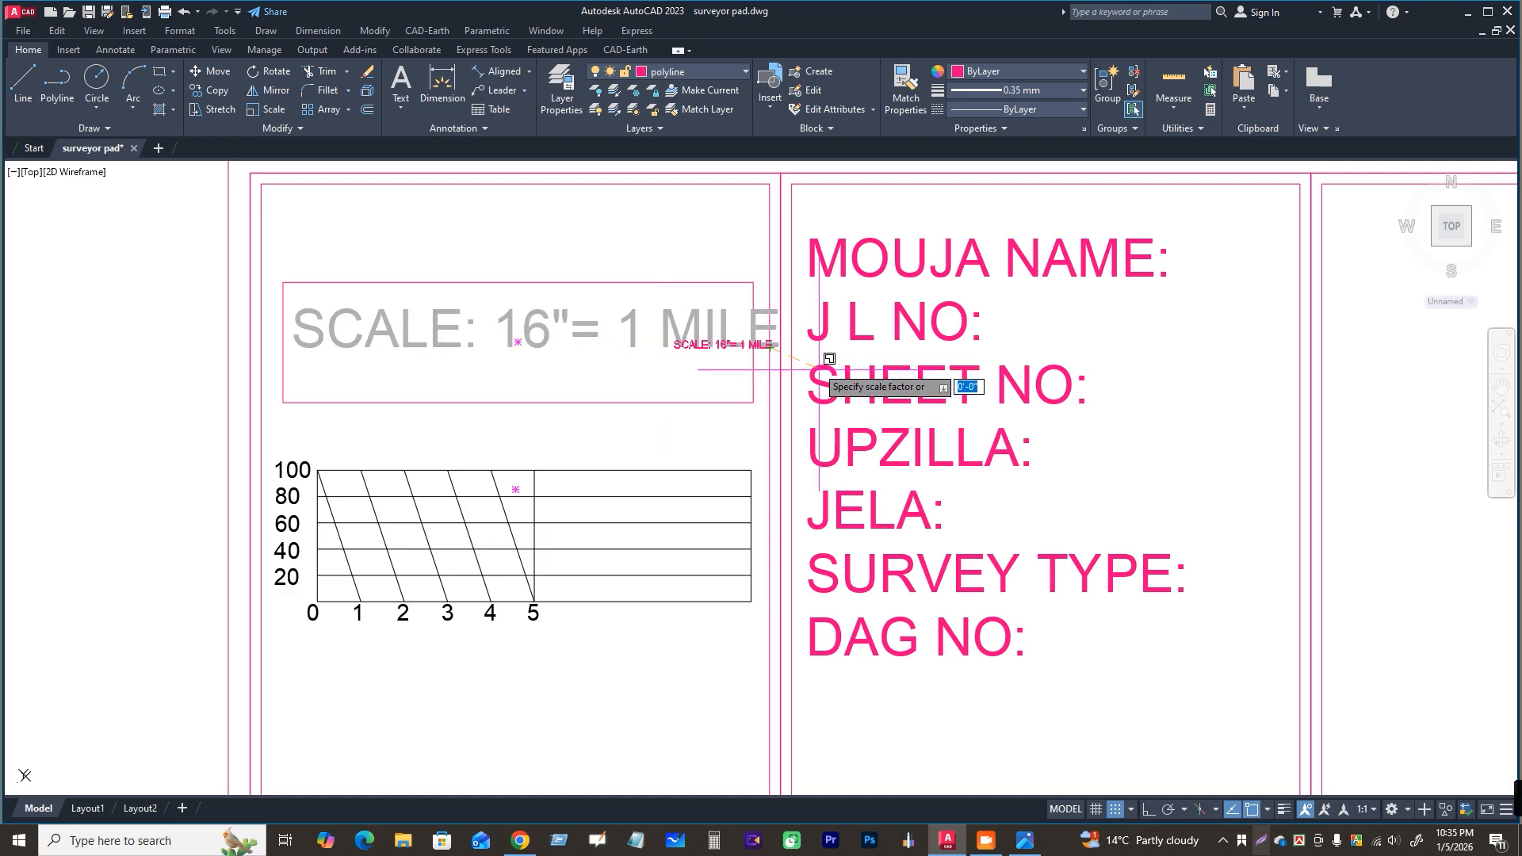
click(547, 337)
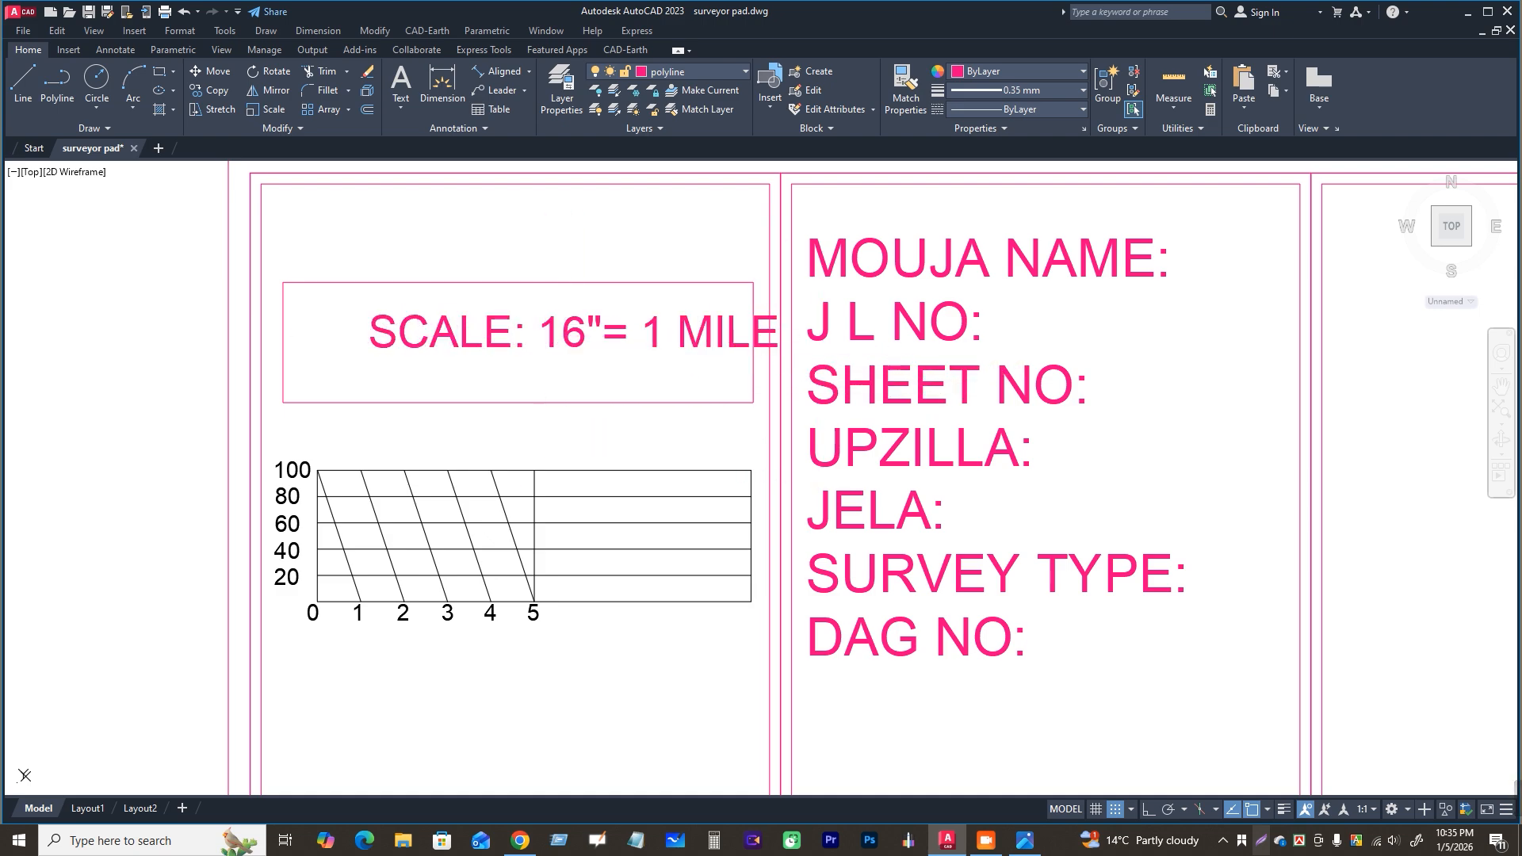
Step: Move the reduced "SCALE: 16"= 1 MILE" text to the middle of the rectangle above the scale diagram
click(574, 336)
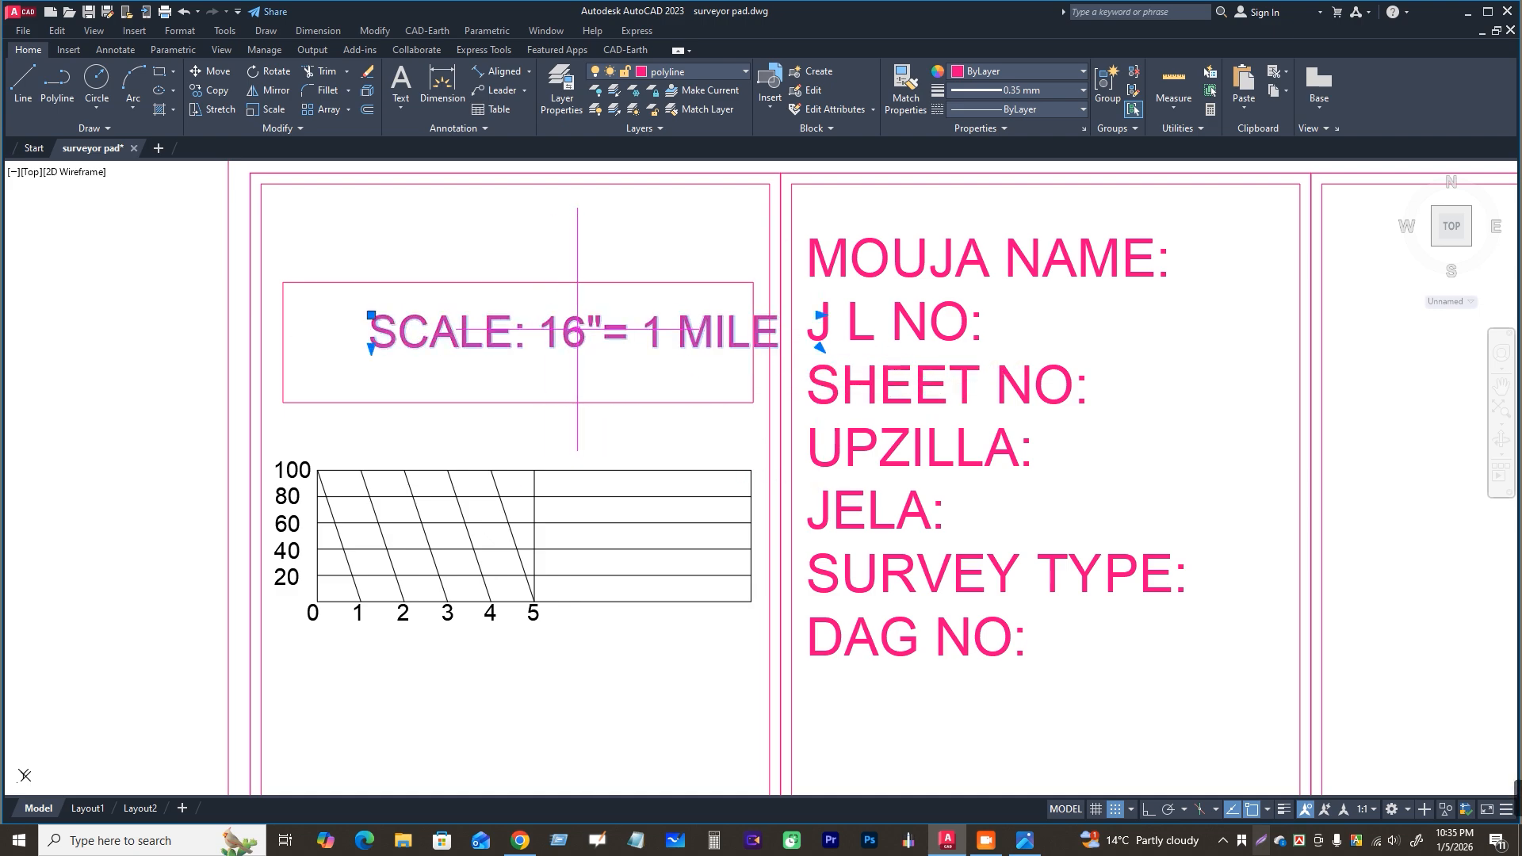
click(222, 74)
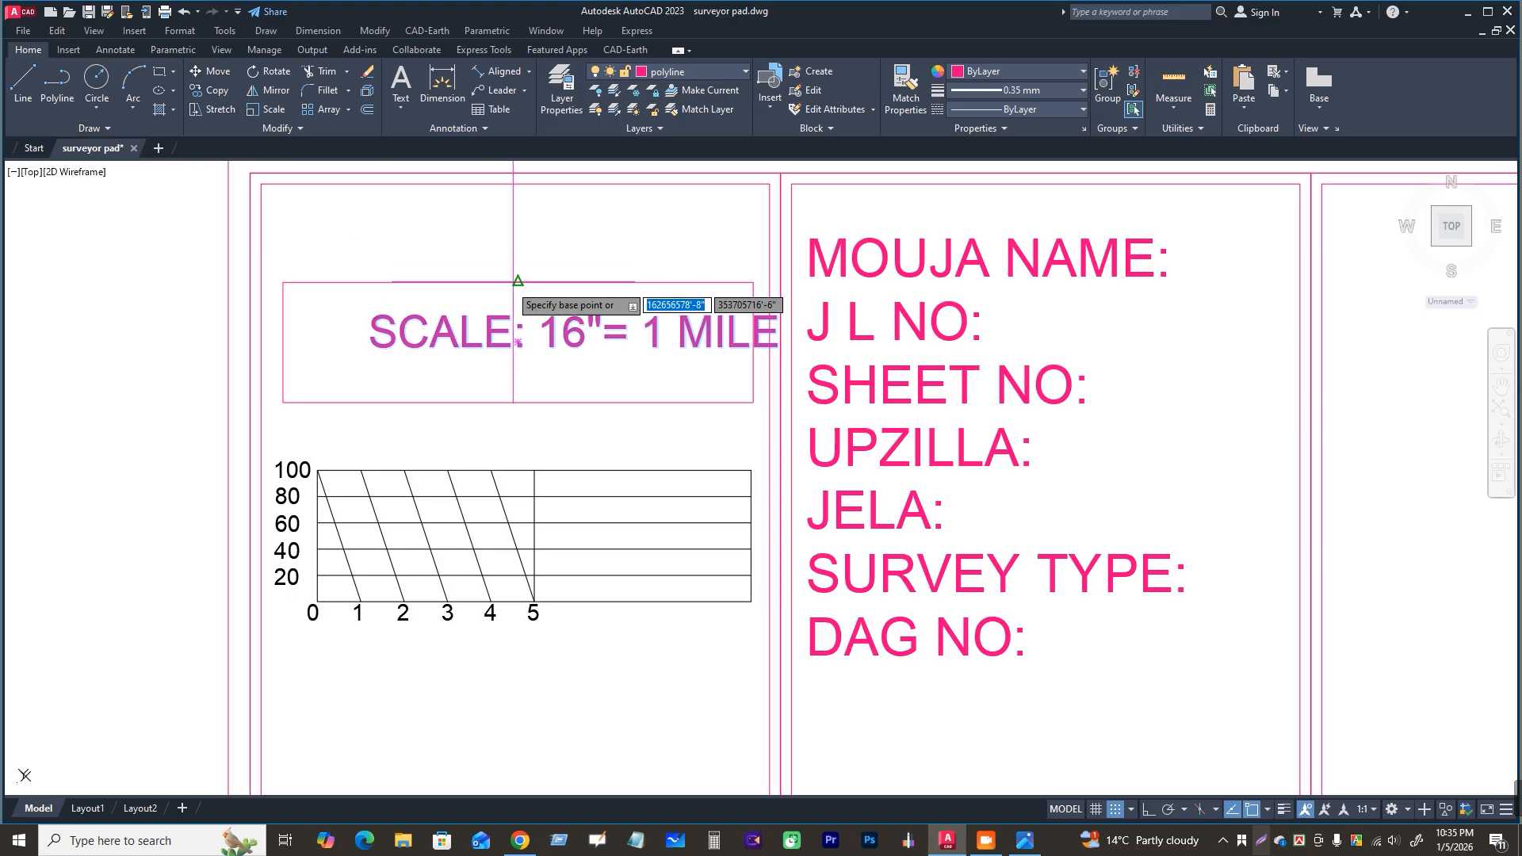
click(529, 327)
click(470, 346)
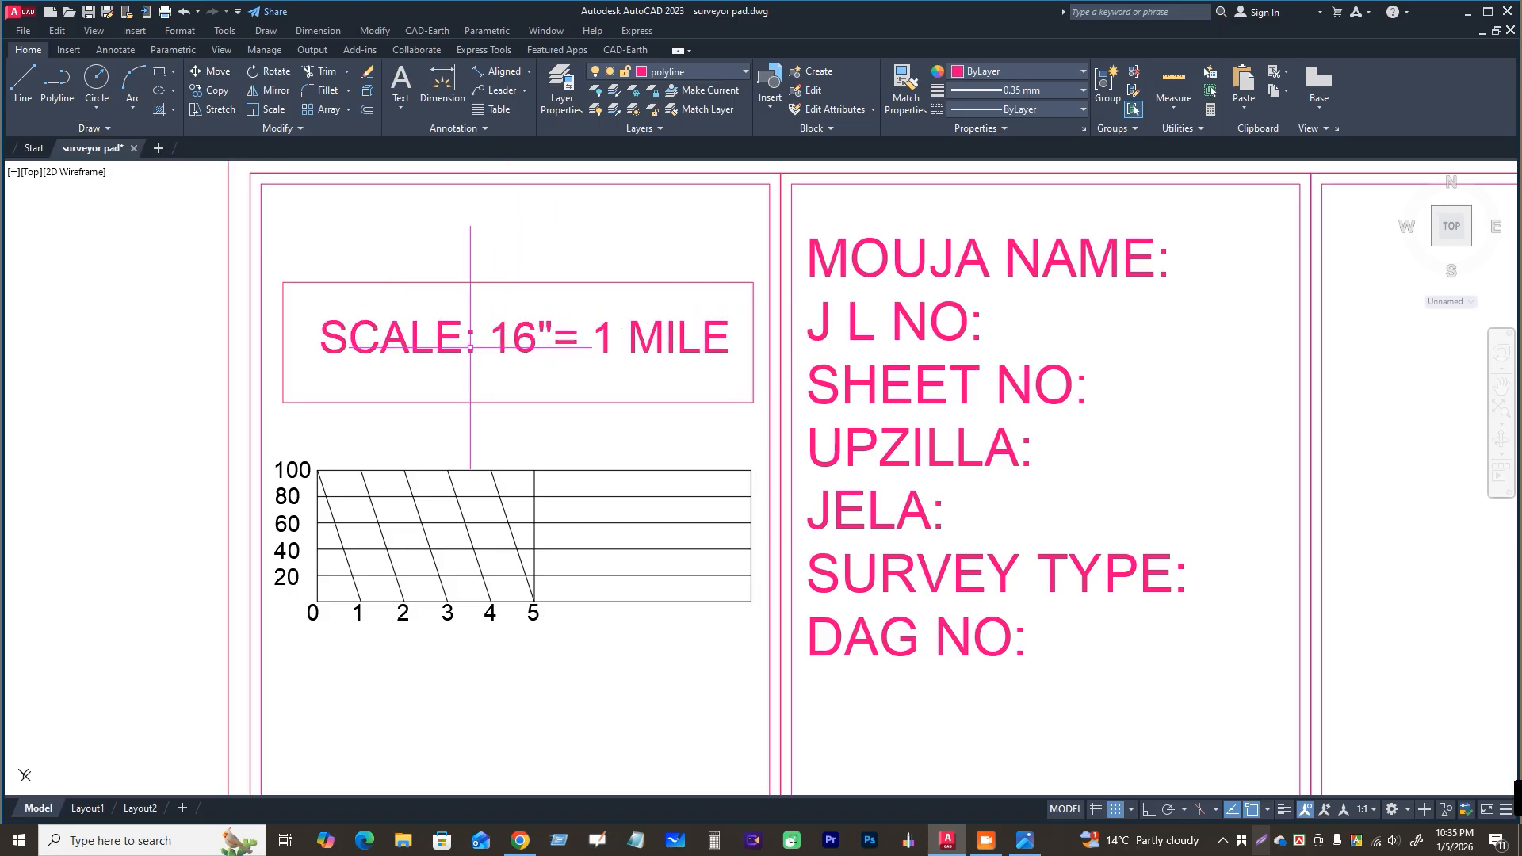
scroll(647, 389, down, 4)
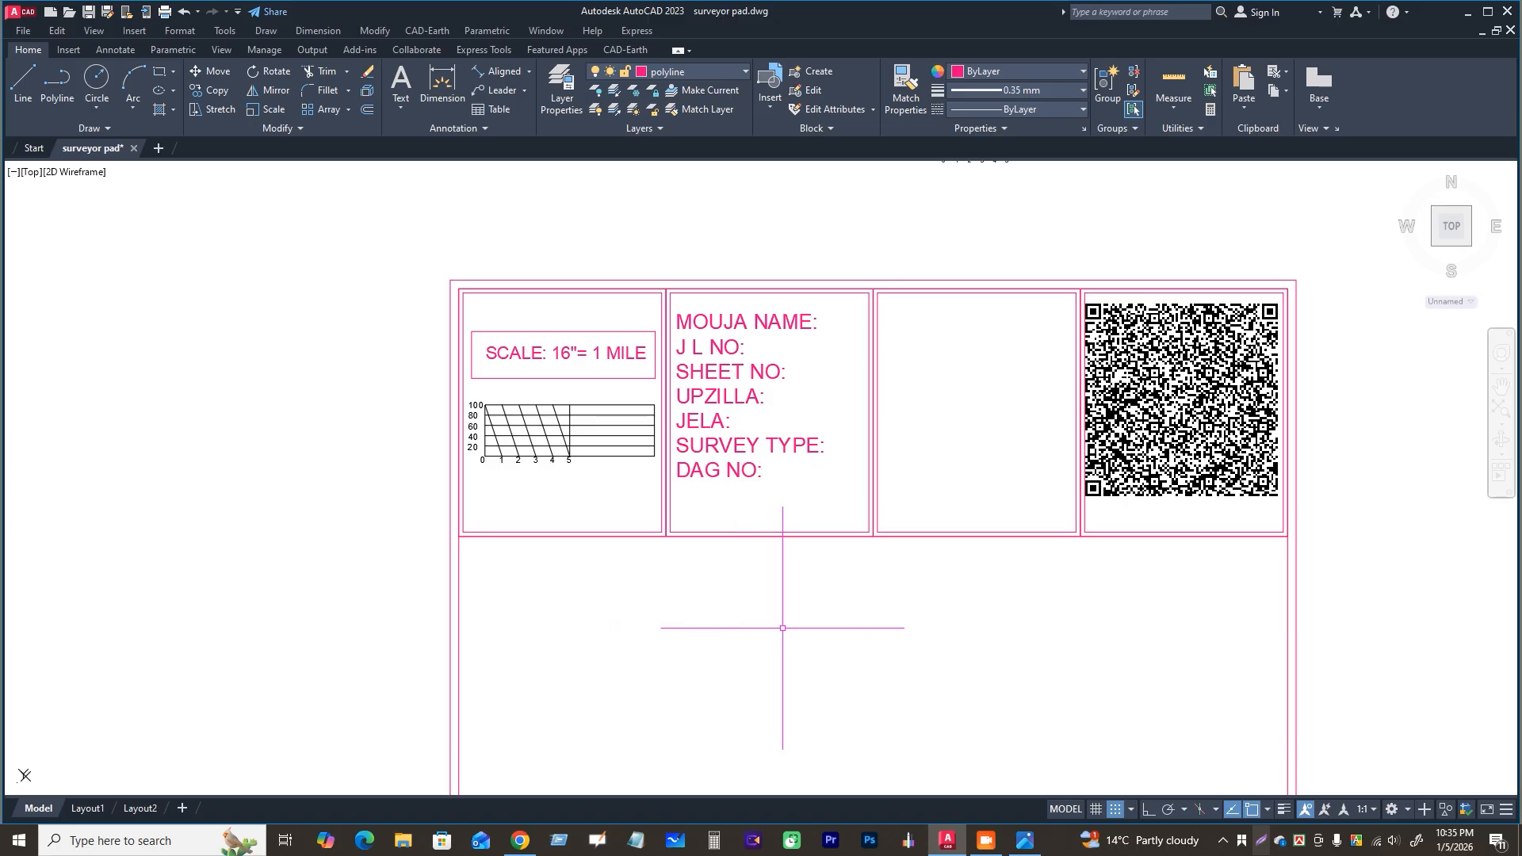
scroll(594, 572, down, 4)
scroll(666, 578, up, 4)
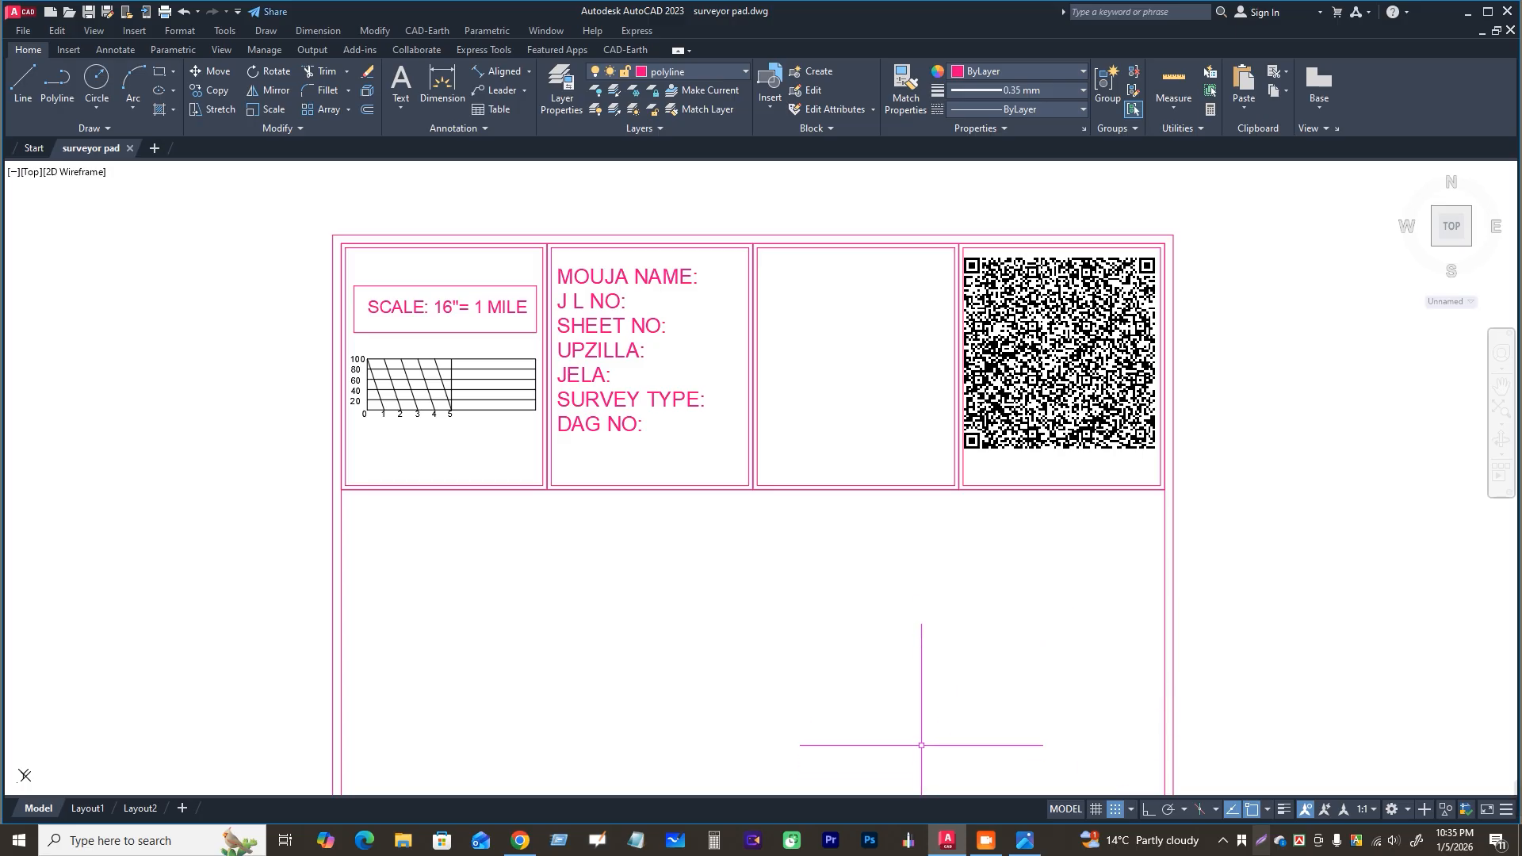
click(987, 842)
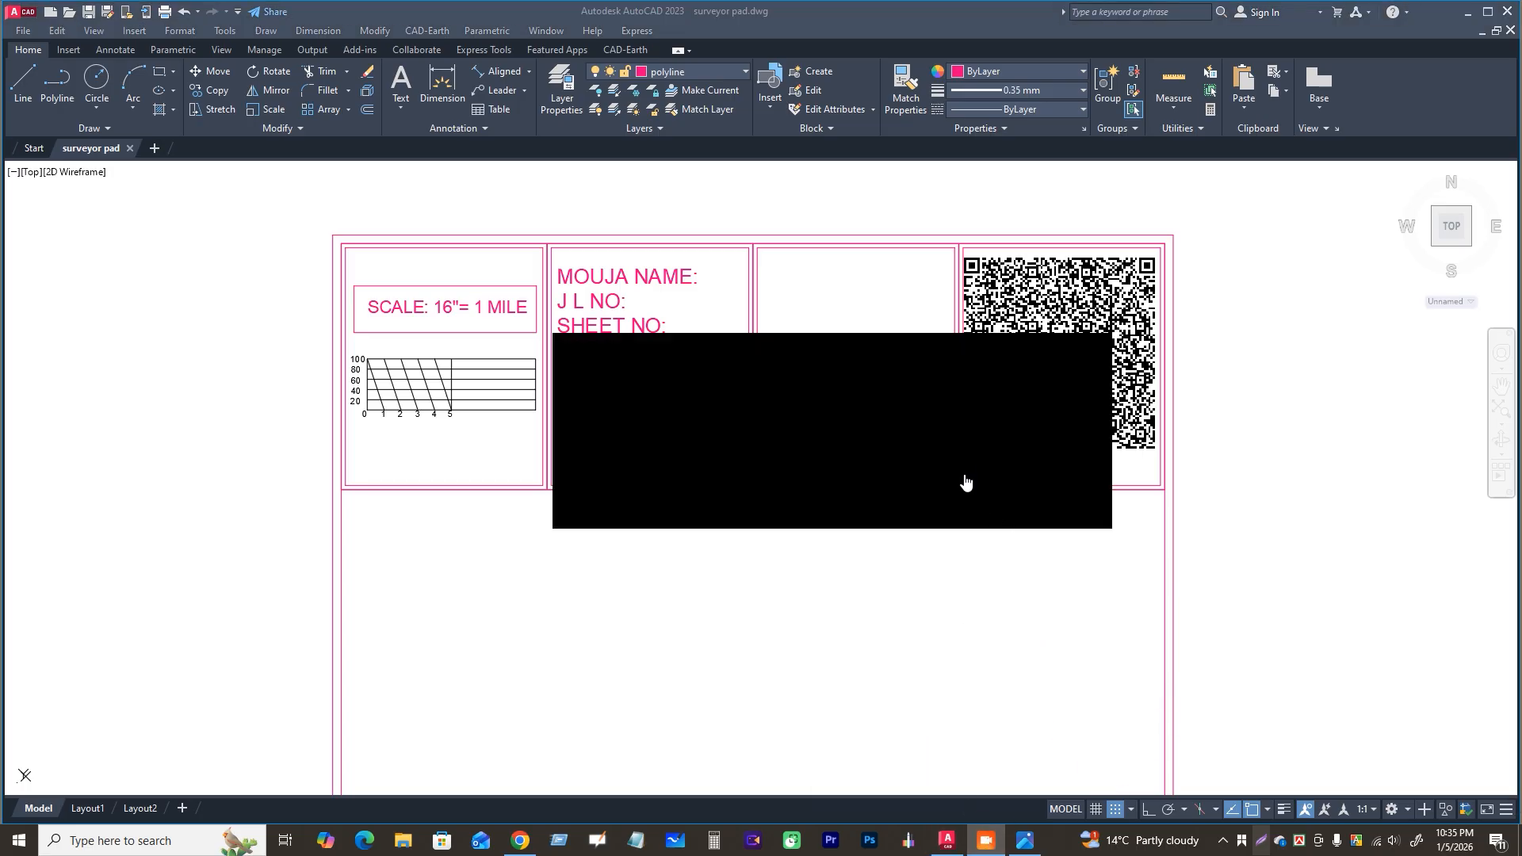